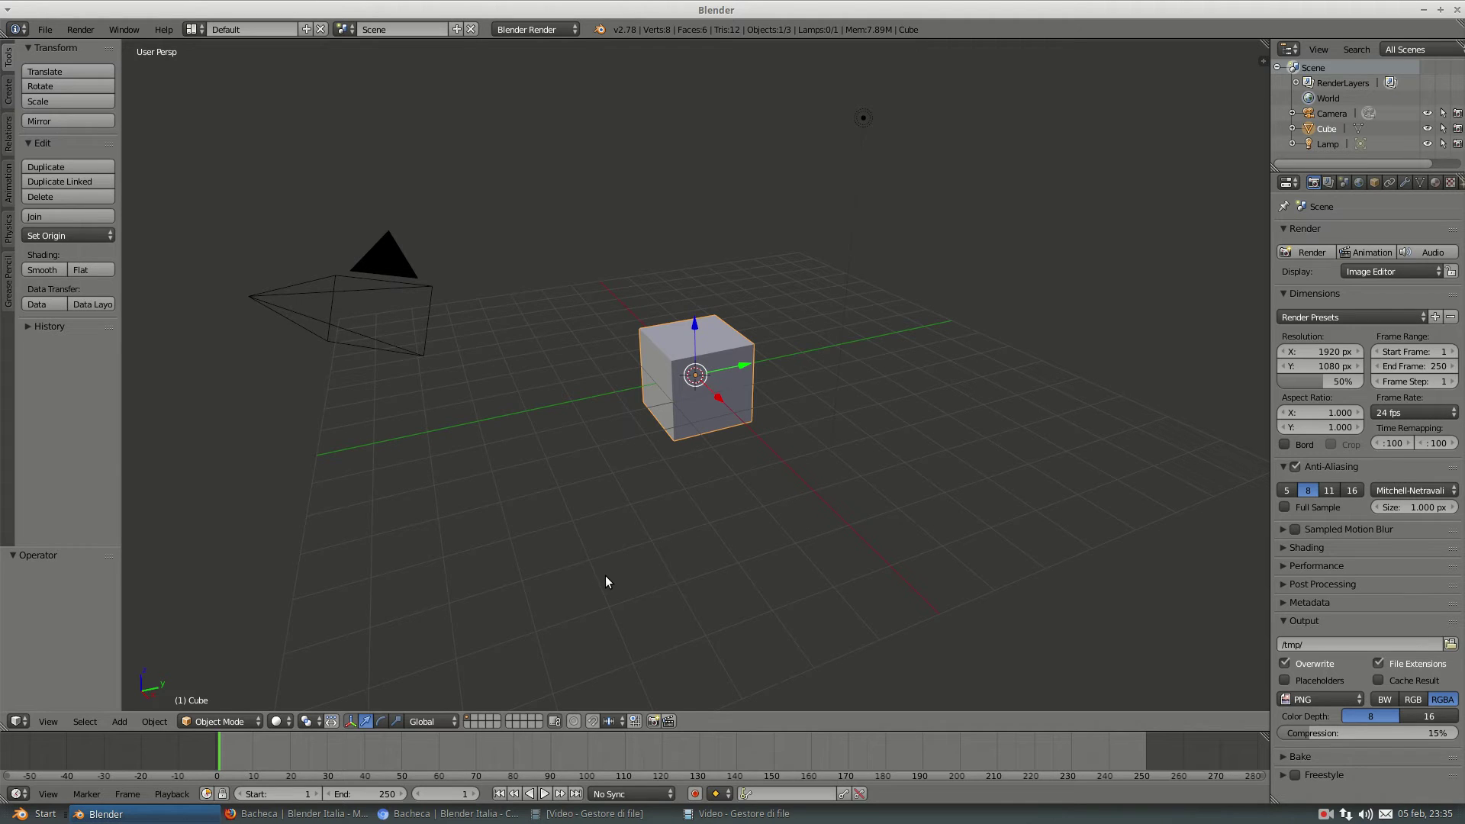
- Replace the default cube with a 32-vertex cylinder at the scene centre
{"action": "key", "text": "x"}
{"action": "left_click", "coordinate": [606, 577]}
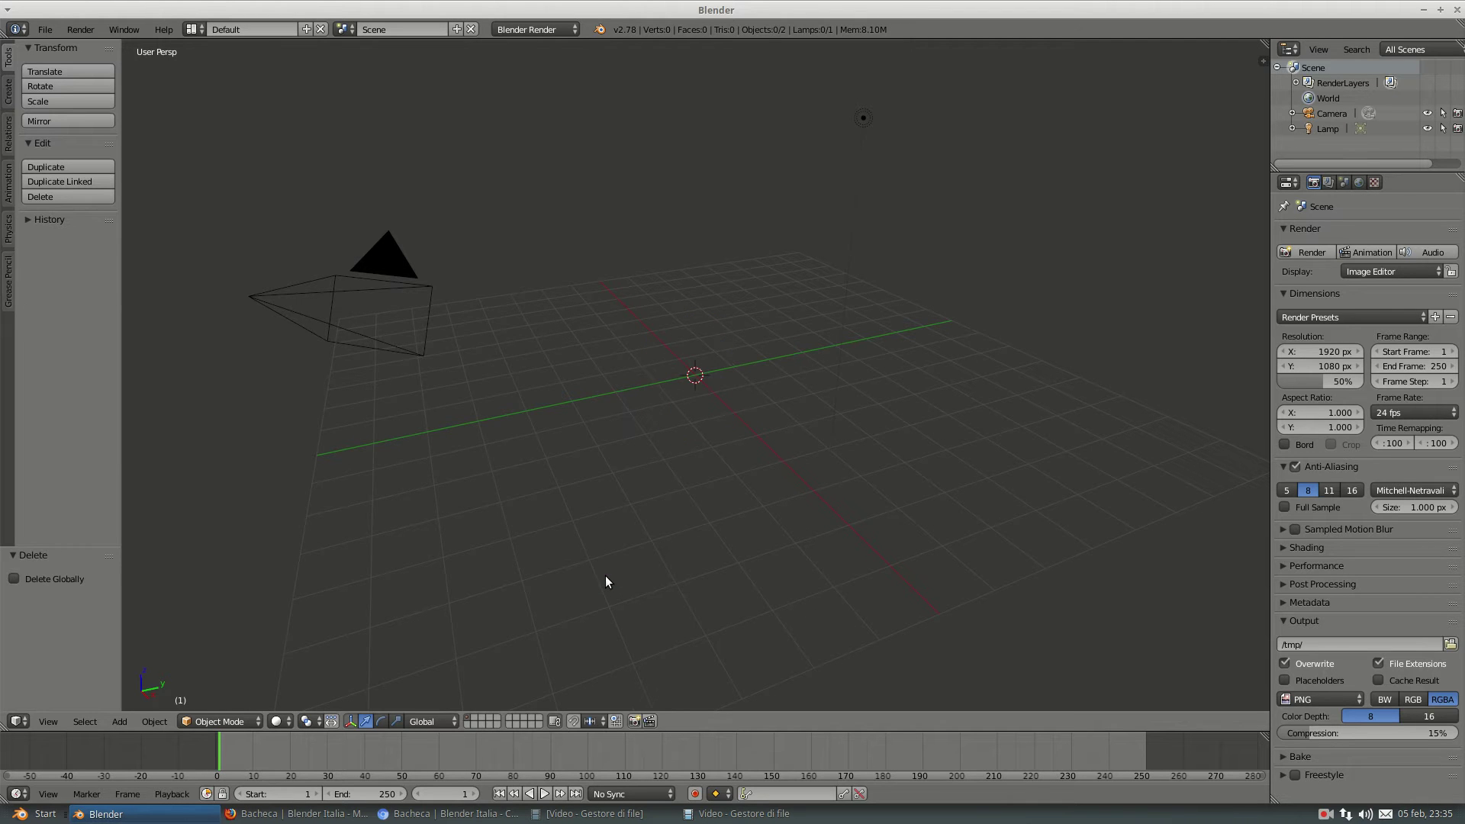
{"action": "key", "text": "shift+a"}
{"action": "key", "text": "Up"}
{"action": "key", "text": "Up"}
{"action": "key", "text": "Up"}
{"action": "key", "text": "Up"}
{"action": "key", "text": "Up"}
{"action": "key", "text": "Up"}
{"action": "key", "text": "Up"}
{"action": "key", "text": "Right"}
{"action": "key", "text": "Down"}
{"action": "key", "text": "Down"}
{"action": "key", "text": "Down"}
{"action": "key", "text": "Down"}
{"action": "key", "text": "Down"}
{"action": "key", "text": "Return"}
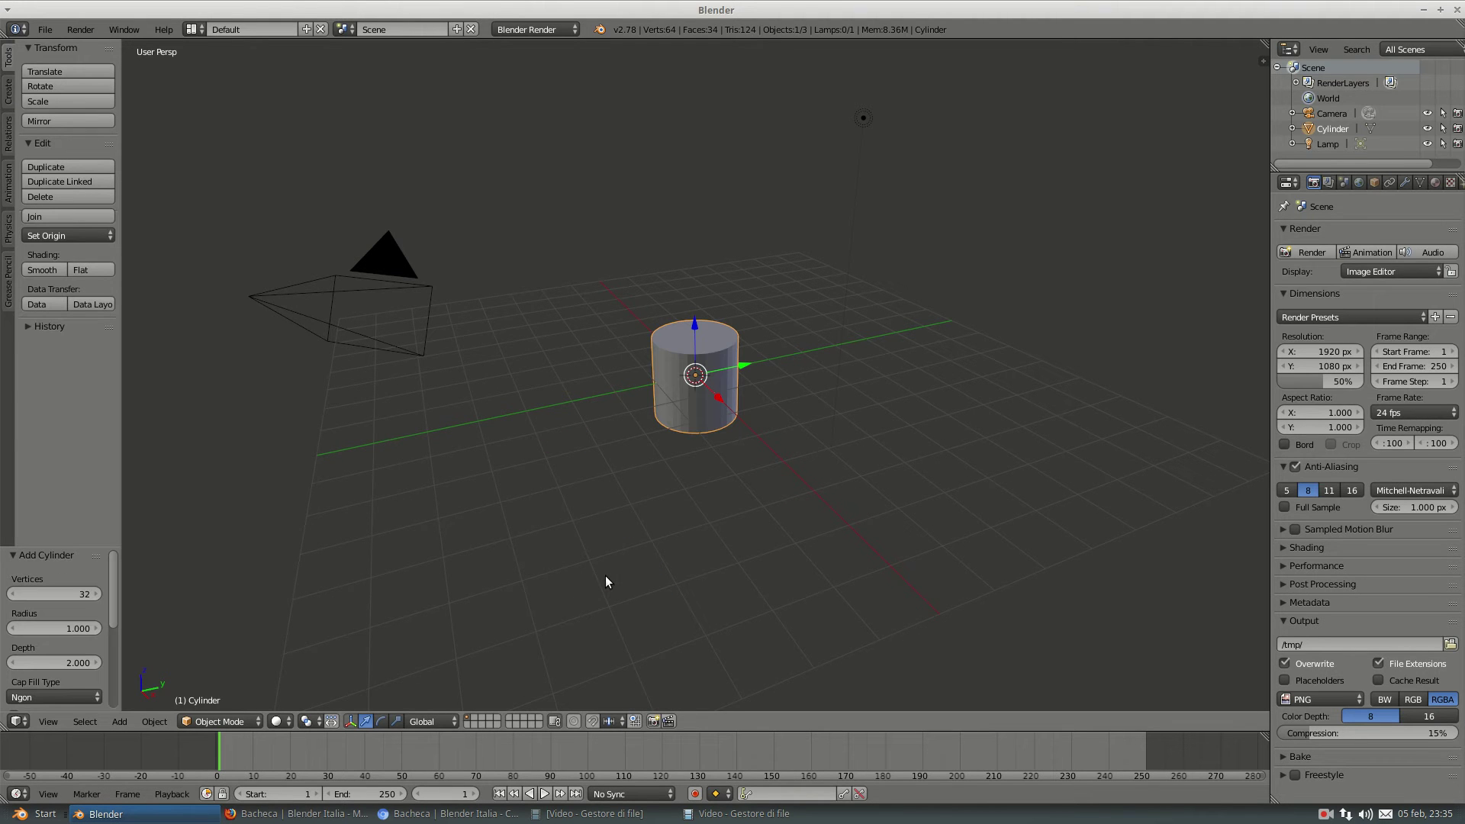
- Move the cylinder along Y to about −6.889
{"action": "left_click_drag", "start_coordinate": [734, 356], "coordinate": [441, 427]}
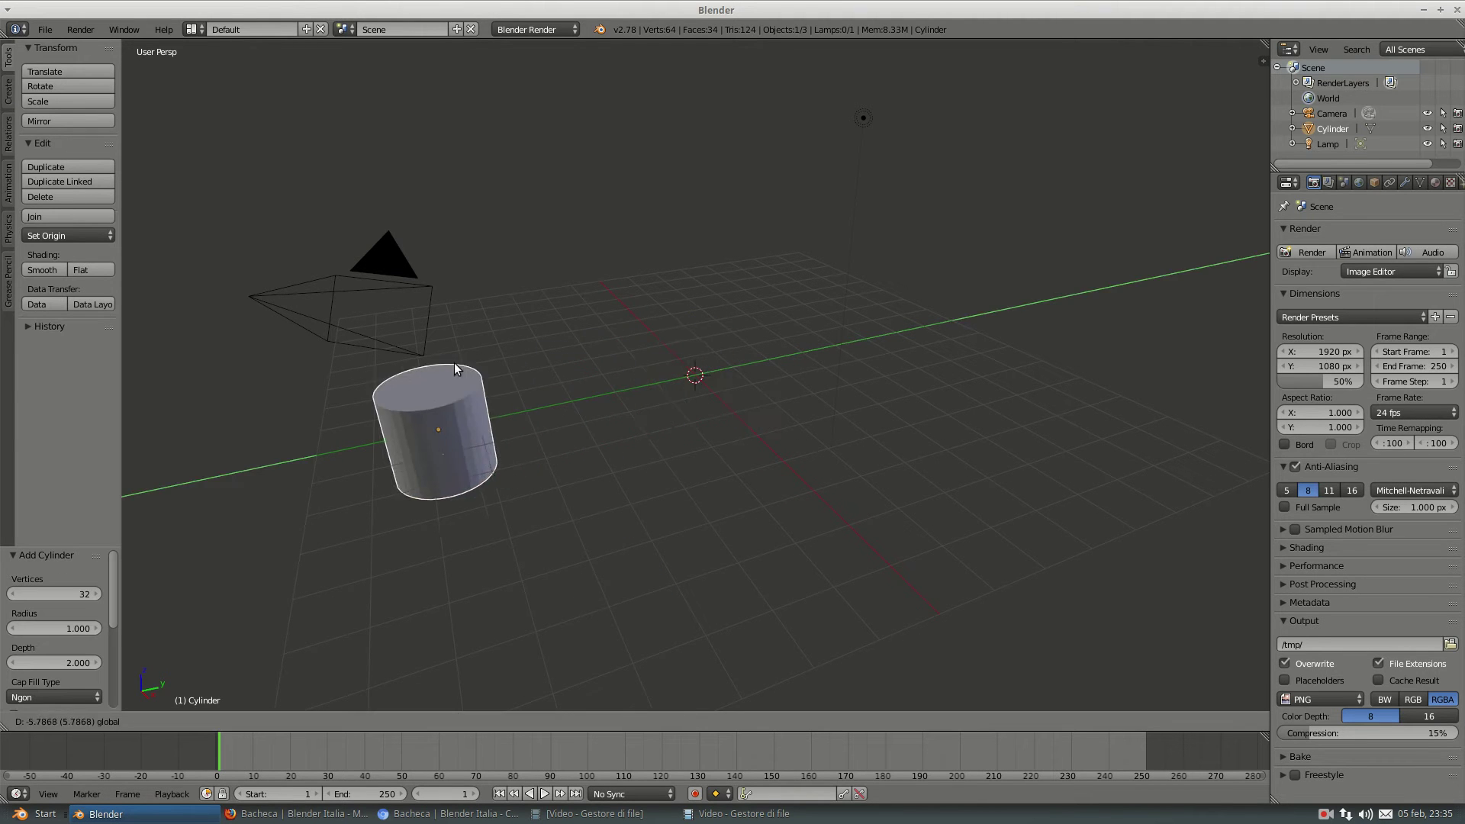
{"action": "middle_click_drag", "start_coordinate": [692, 347], "coordinate": [603, 357]}
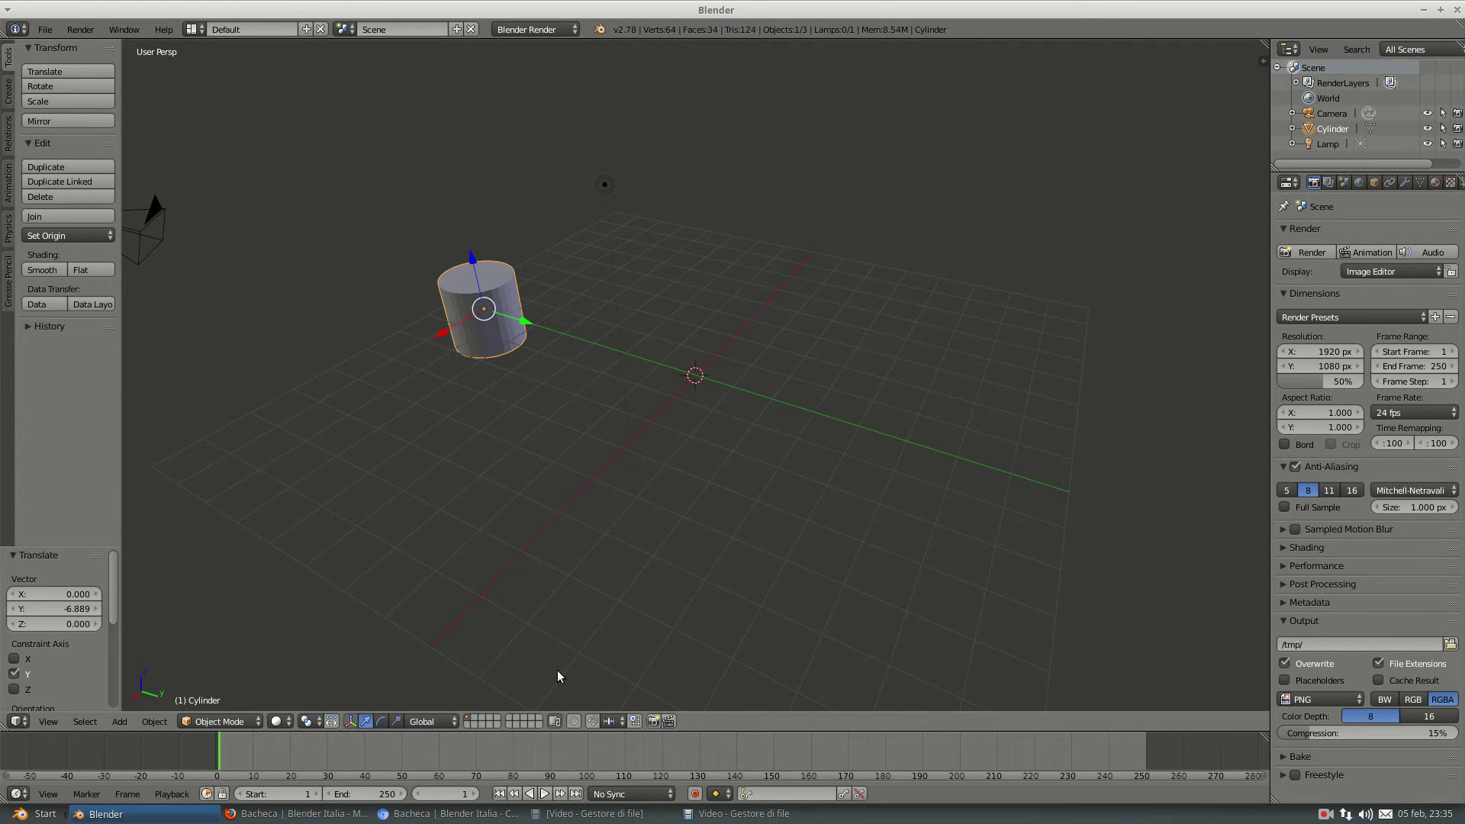
{"action": "middle_click_drag", "start_coordinate": [597, 277], "coordinate": [577, 419]}
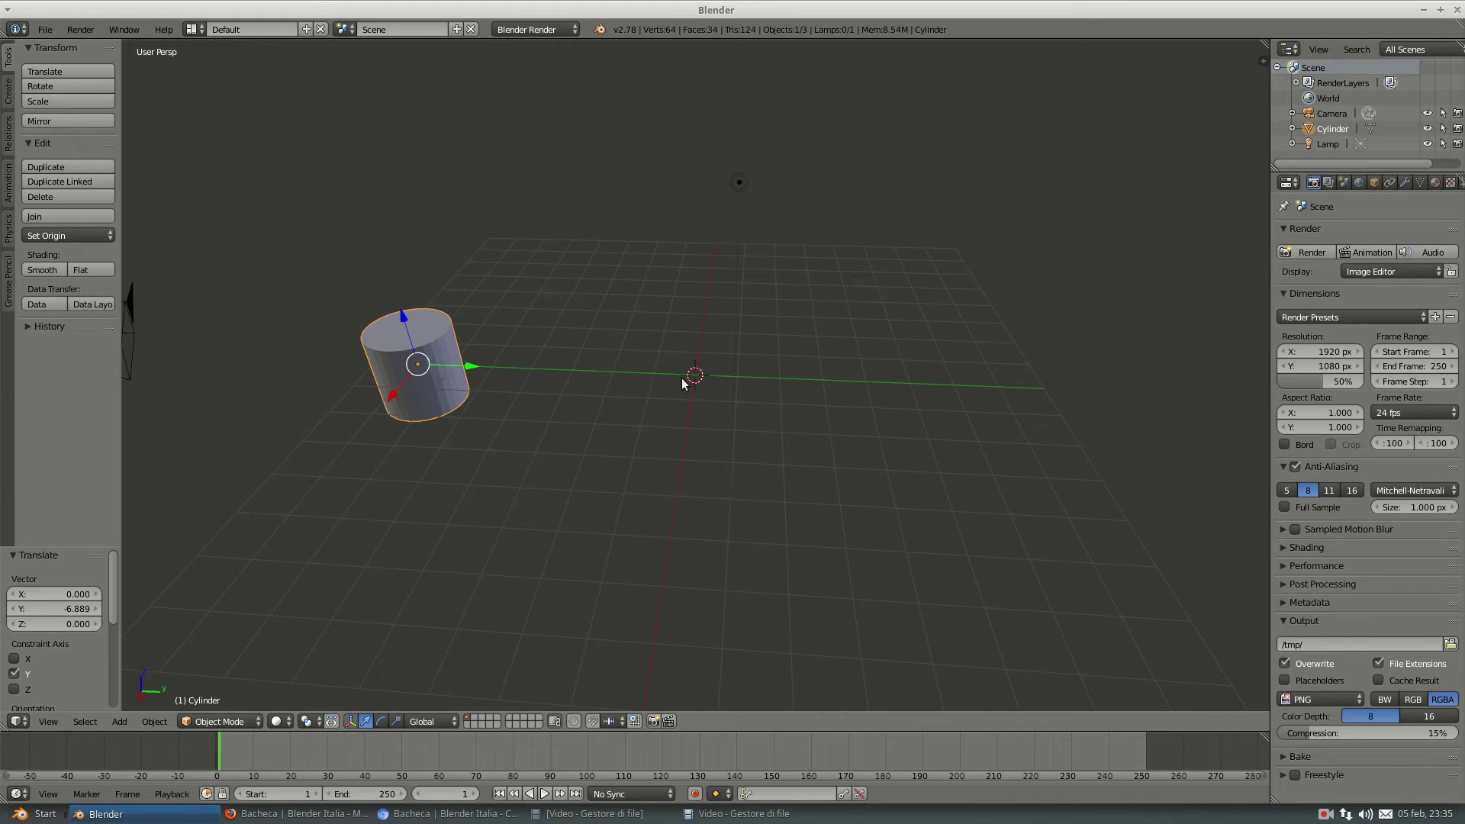
- Set the cylinder's origin to the 3D cursor and add a Plain Axes empty at the centre
{"action": "left_click", "coordinate": [62, 238]}
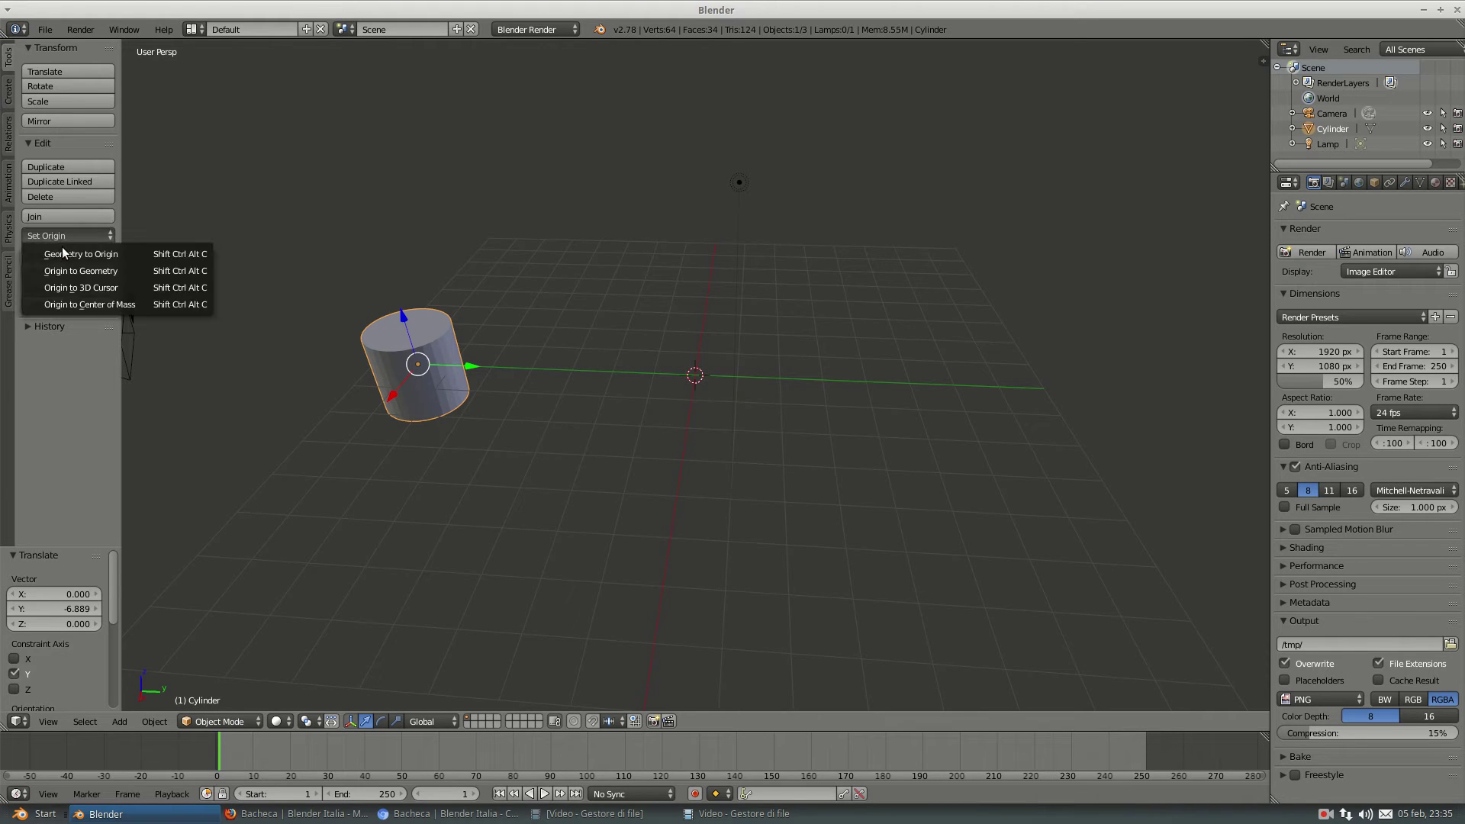
{"action": "left_click", "coordinate": [62, 286]}
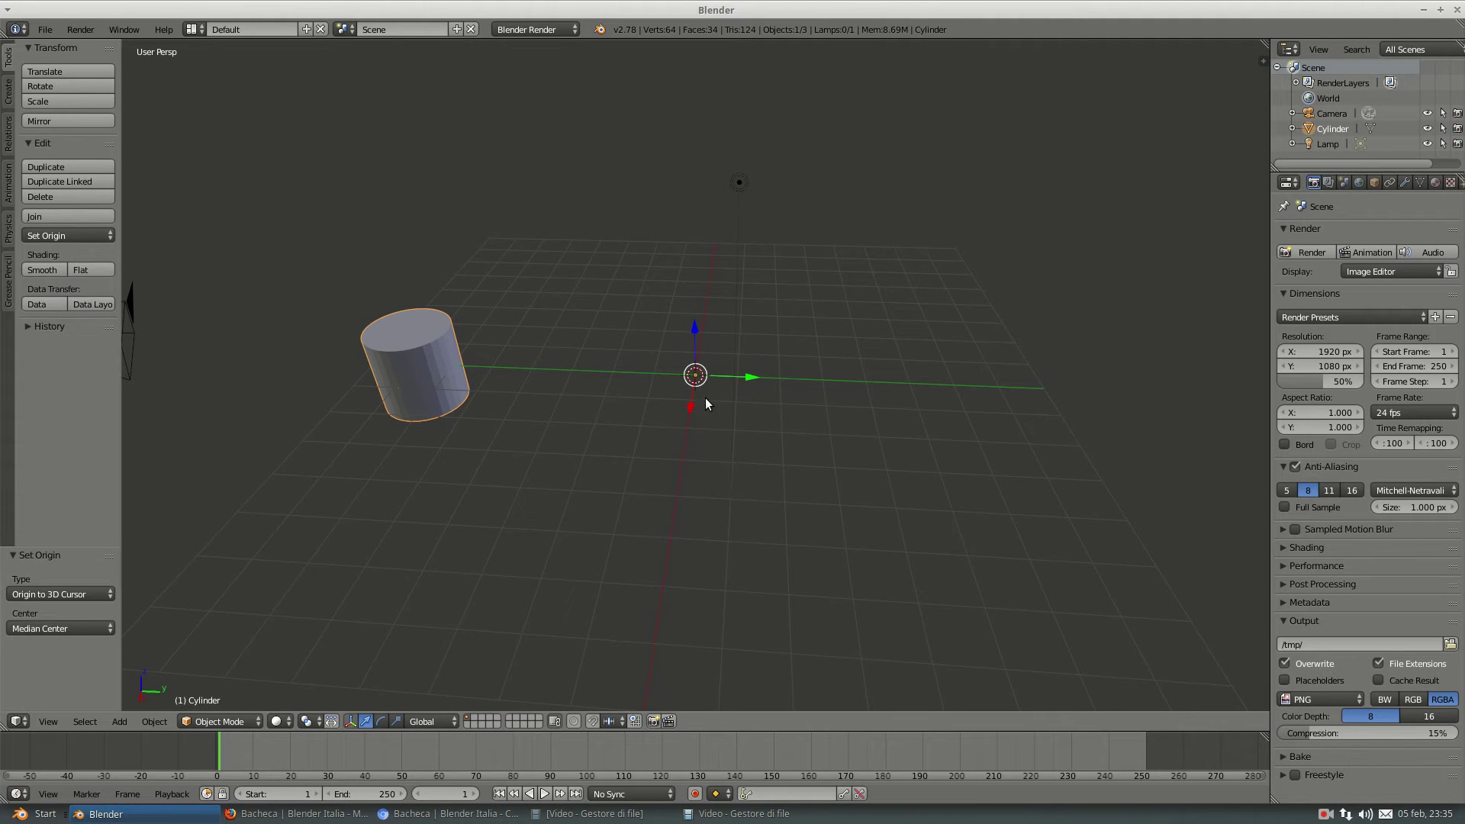
{"action": "key", "text": "shift+a"}
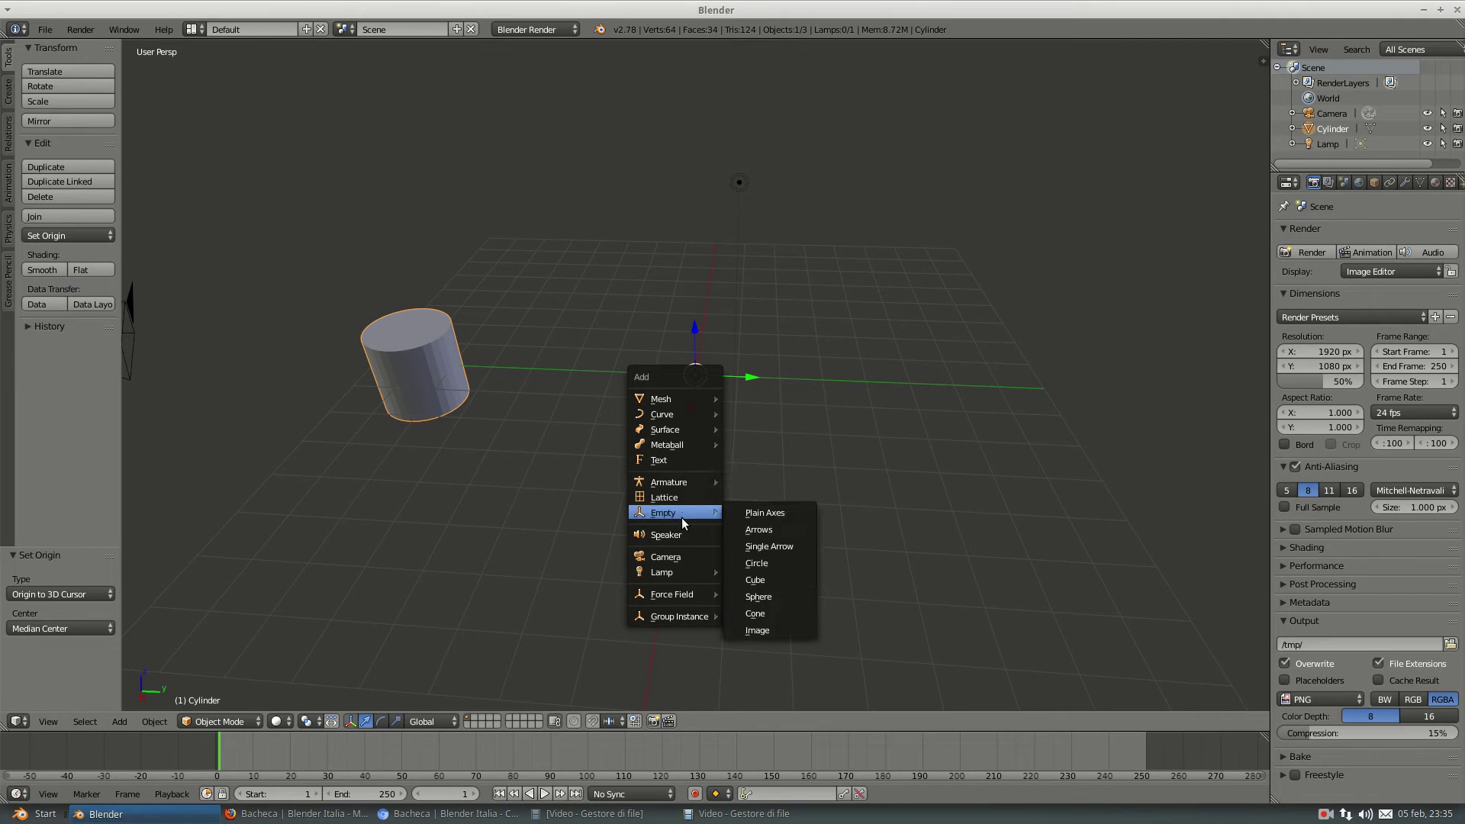
{"action": "left_click", "coordinate": [762, 511]}
{"action": "middle_click_drag", "start_coordinate": [786, 386], "coordinate": [732, 393]}
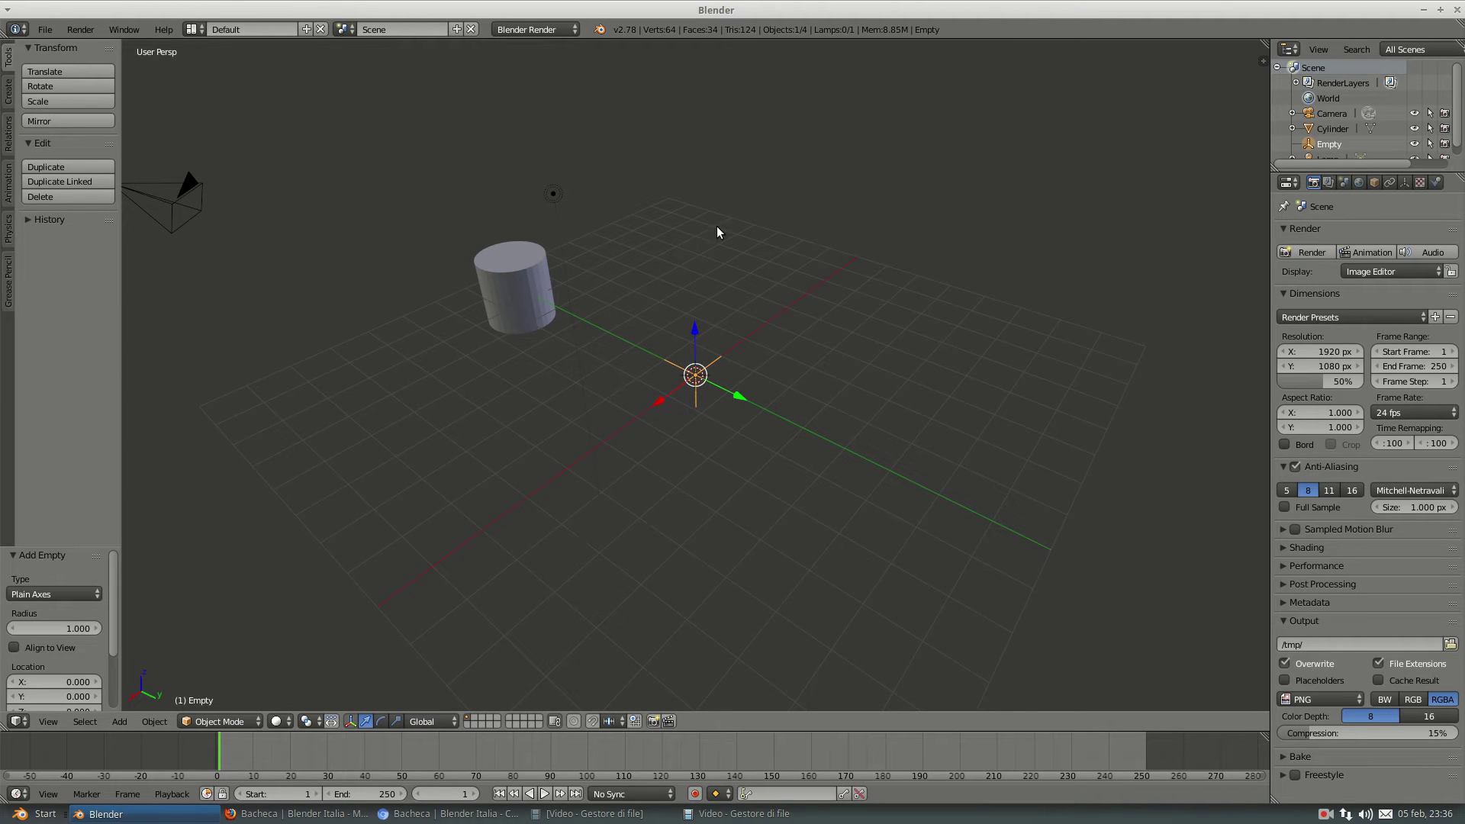
{"action": "mouse_move", "coordinate": [753, 435]}
{"action": "middle_mouse_down"}
{"action": "mouse_move", "coordinate": [802, 396]}
{"action": "mouse_move", "coordinate": [757, 431]}
{"action": "mouse_move", "coordinate": [719, 435]}
{"action": "middle_mouse_up"}
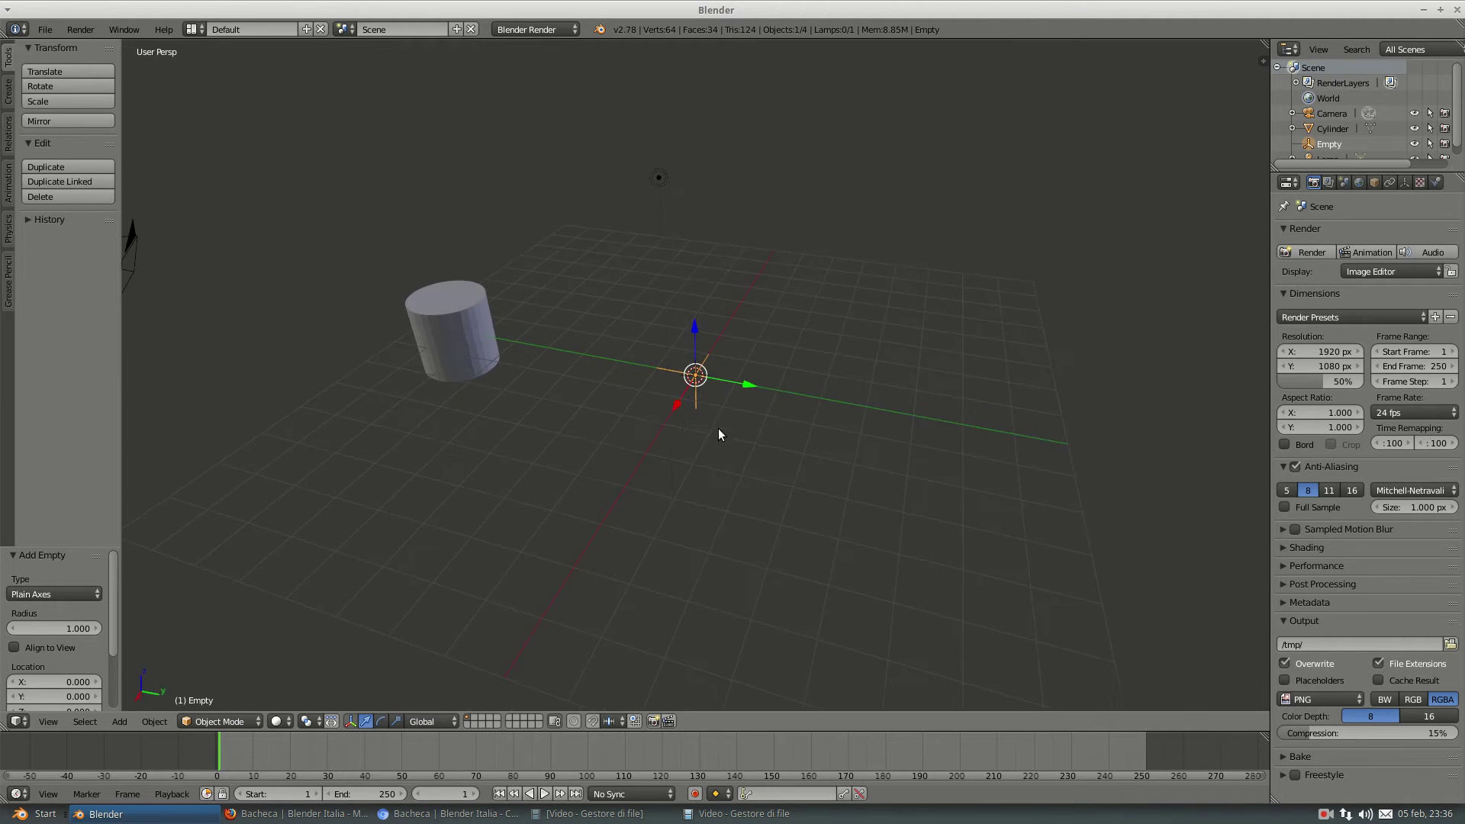
- Add an Array modifier to the cylinder with relative offset X set to 0
{"action": "right_click", "coordinate": [458, 305]}
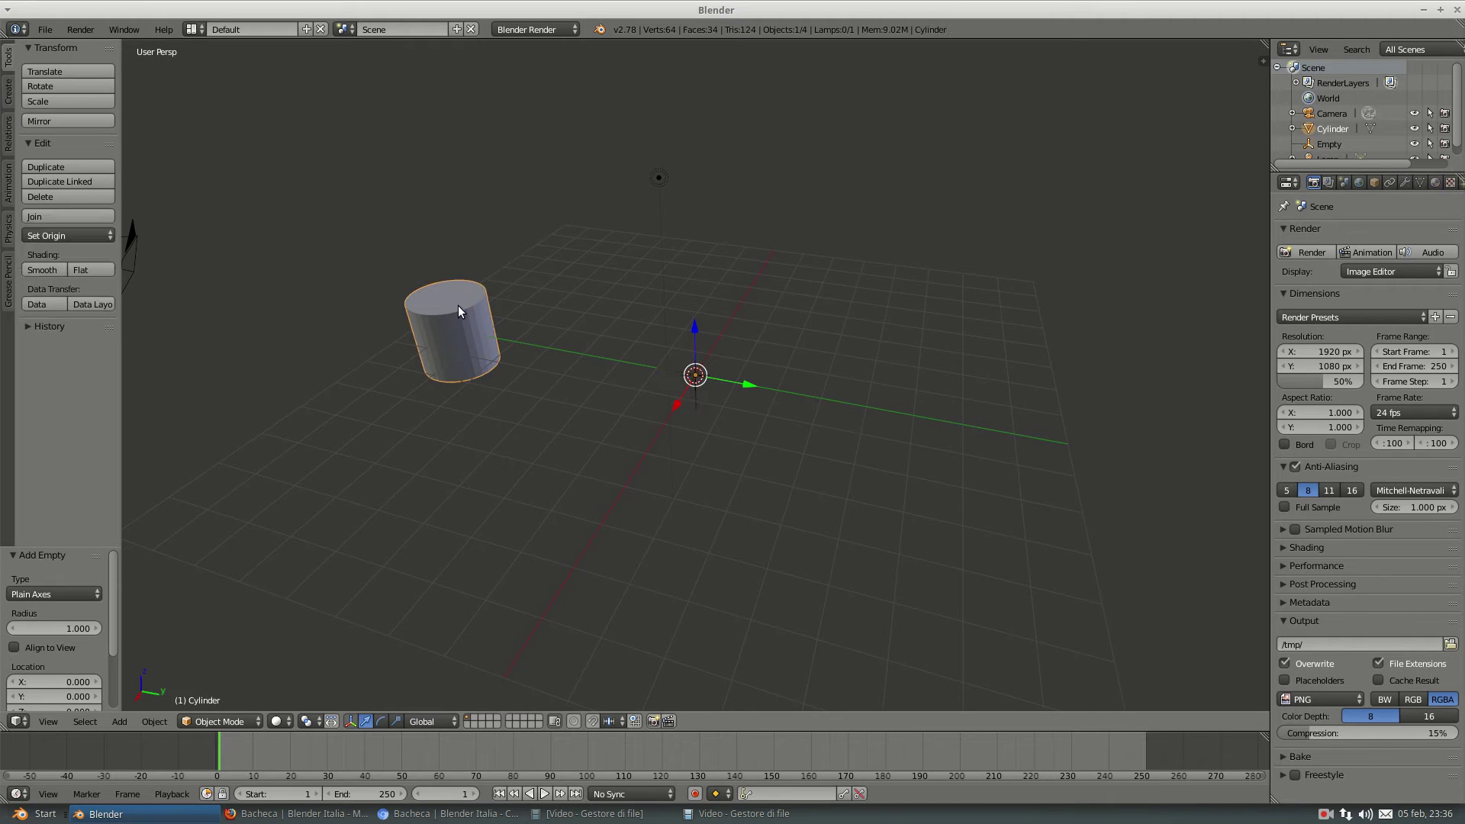
{"action": "left_click", "coordinate": [1405, 184]}
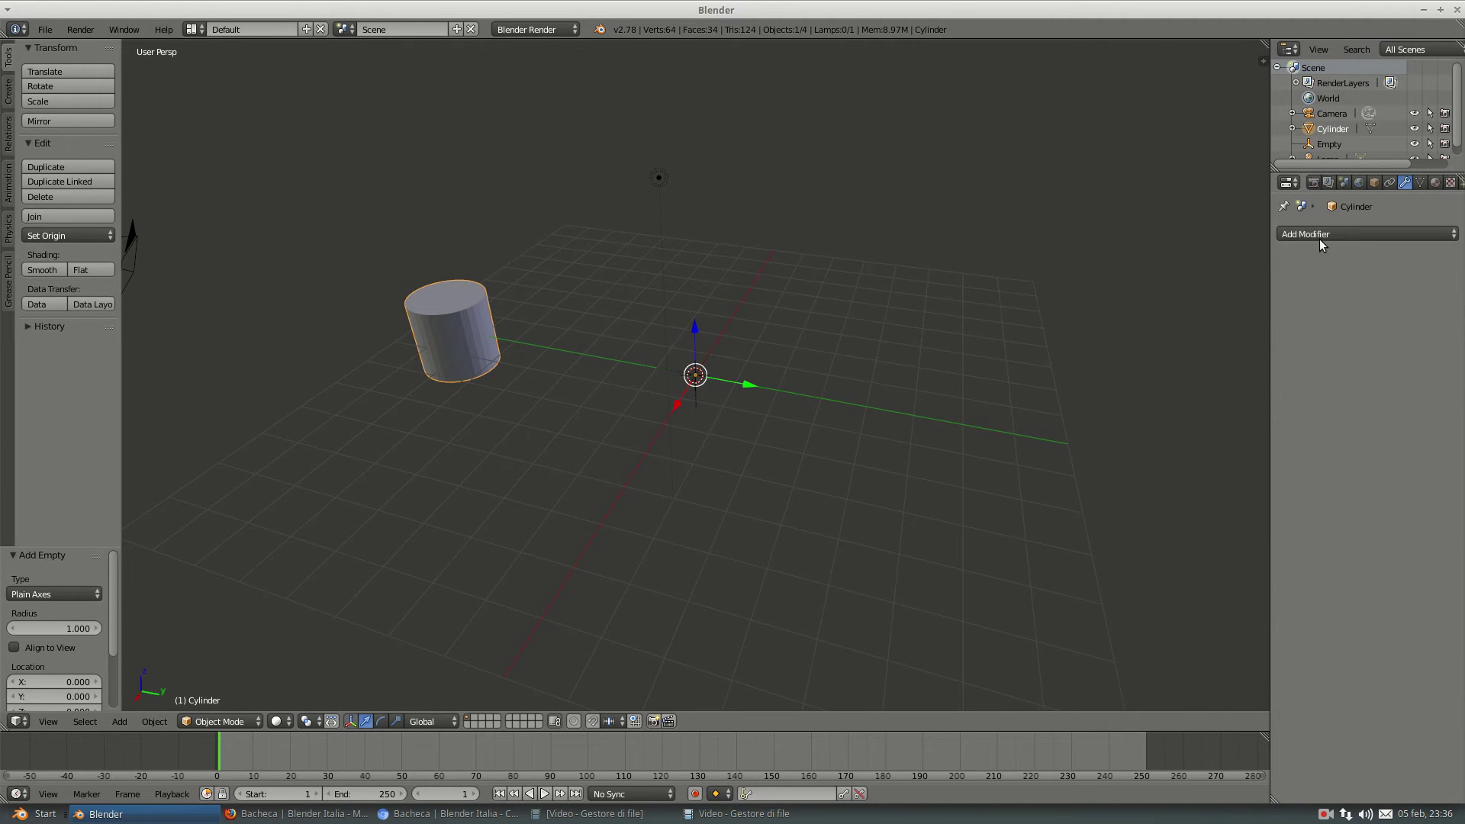
{"action": "left_click", "coordinate": [1321, 236]}
{"action": "left_click", "coordinate": [1167, 268]}
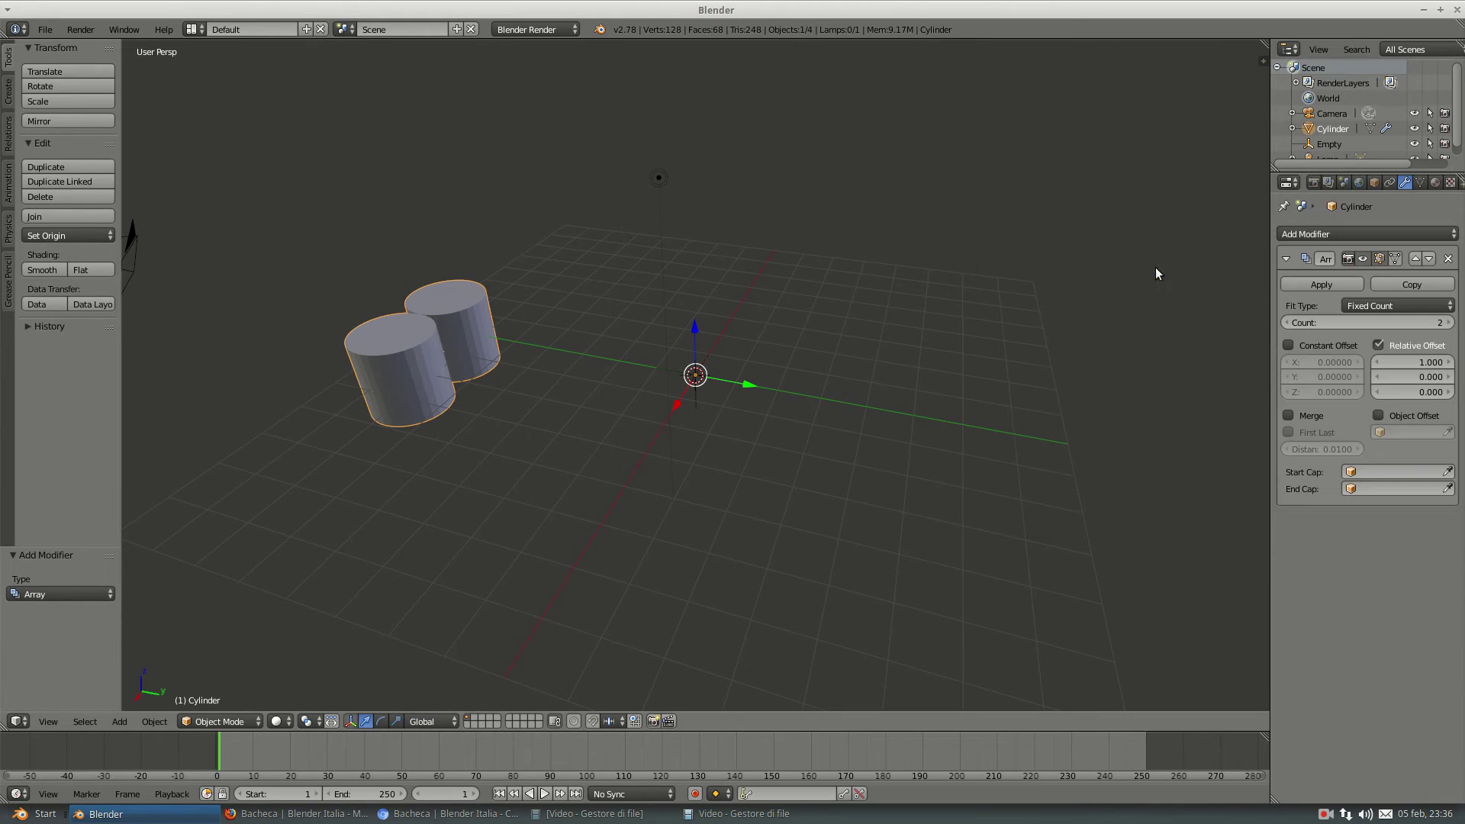
{"action": "left_click", "coordinate": [1410, 365]}
{"action": "type", "text": "0"}
{"action": "key", "text": "Return"}
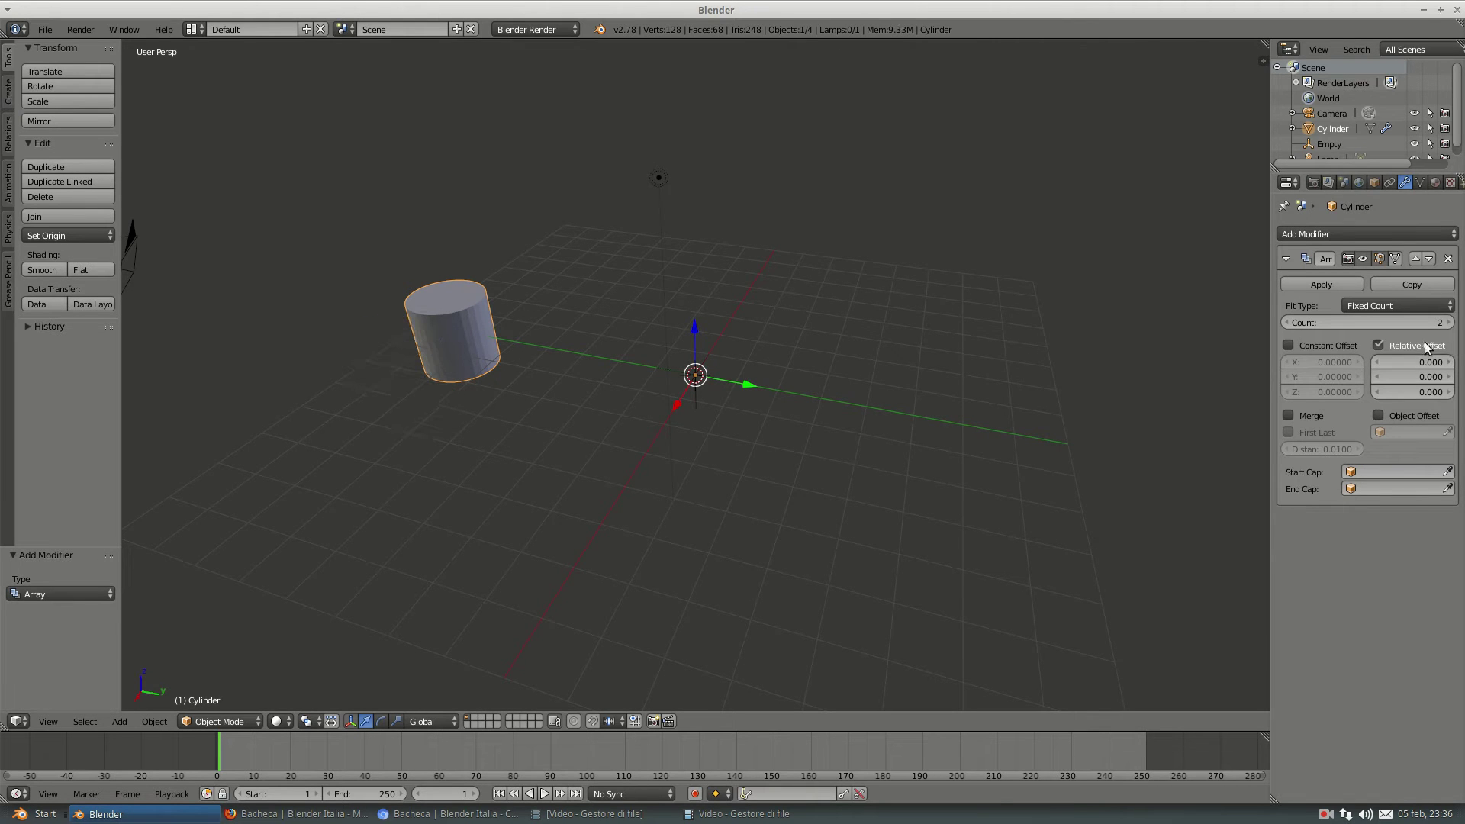
- Enable Object Offset using the Empty and raise the array count to 10
{"action": "left_click", "coordinate": [1378, 417]}
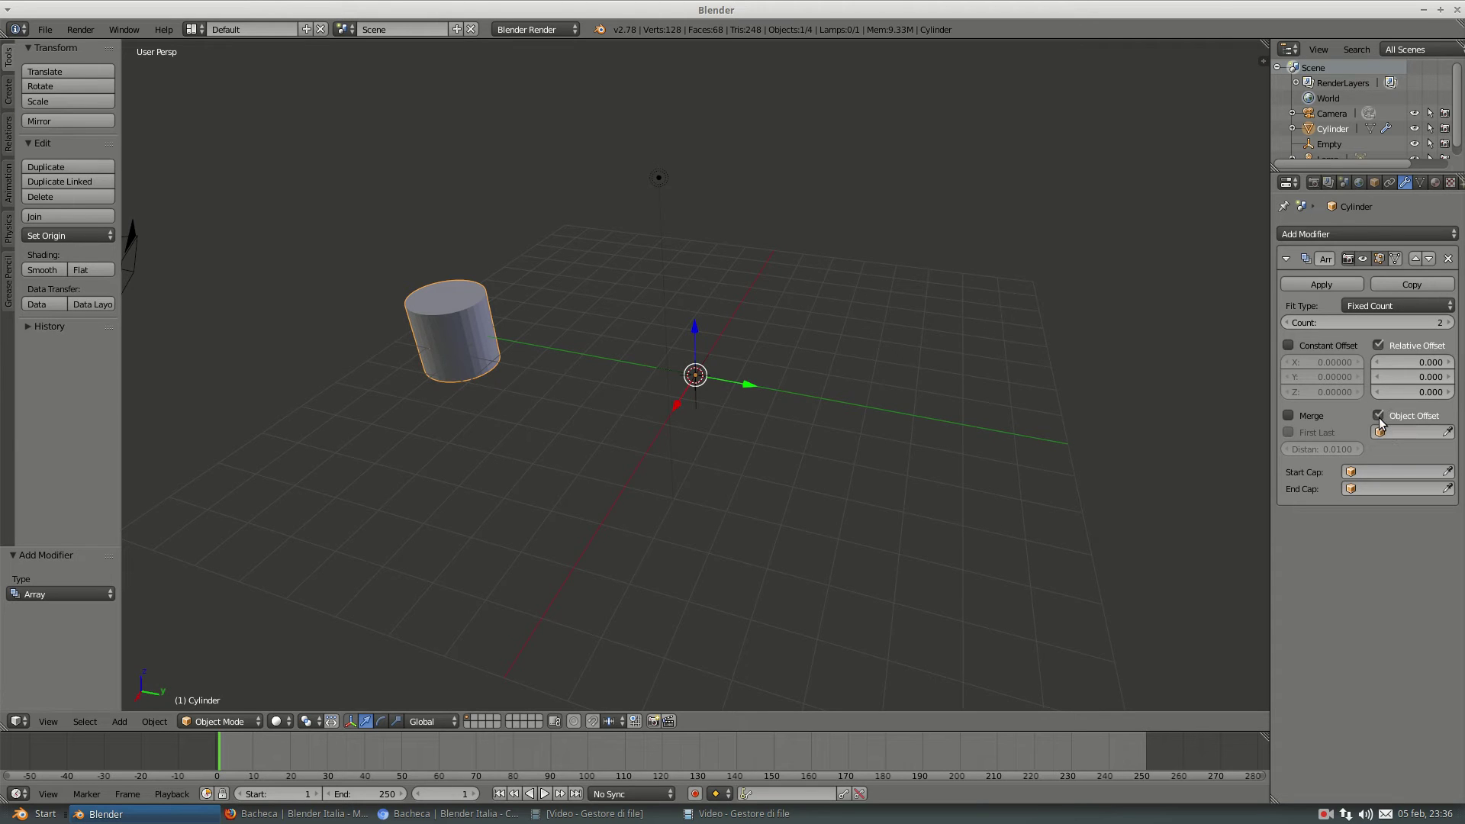
{"action": "left_click", "coordinate": [1408, 432]}
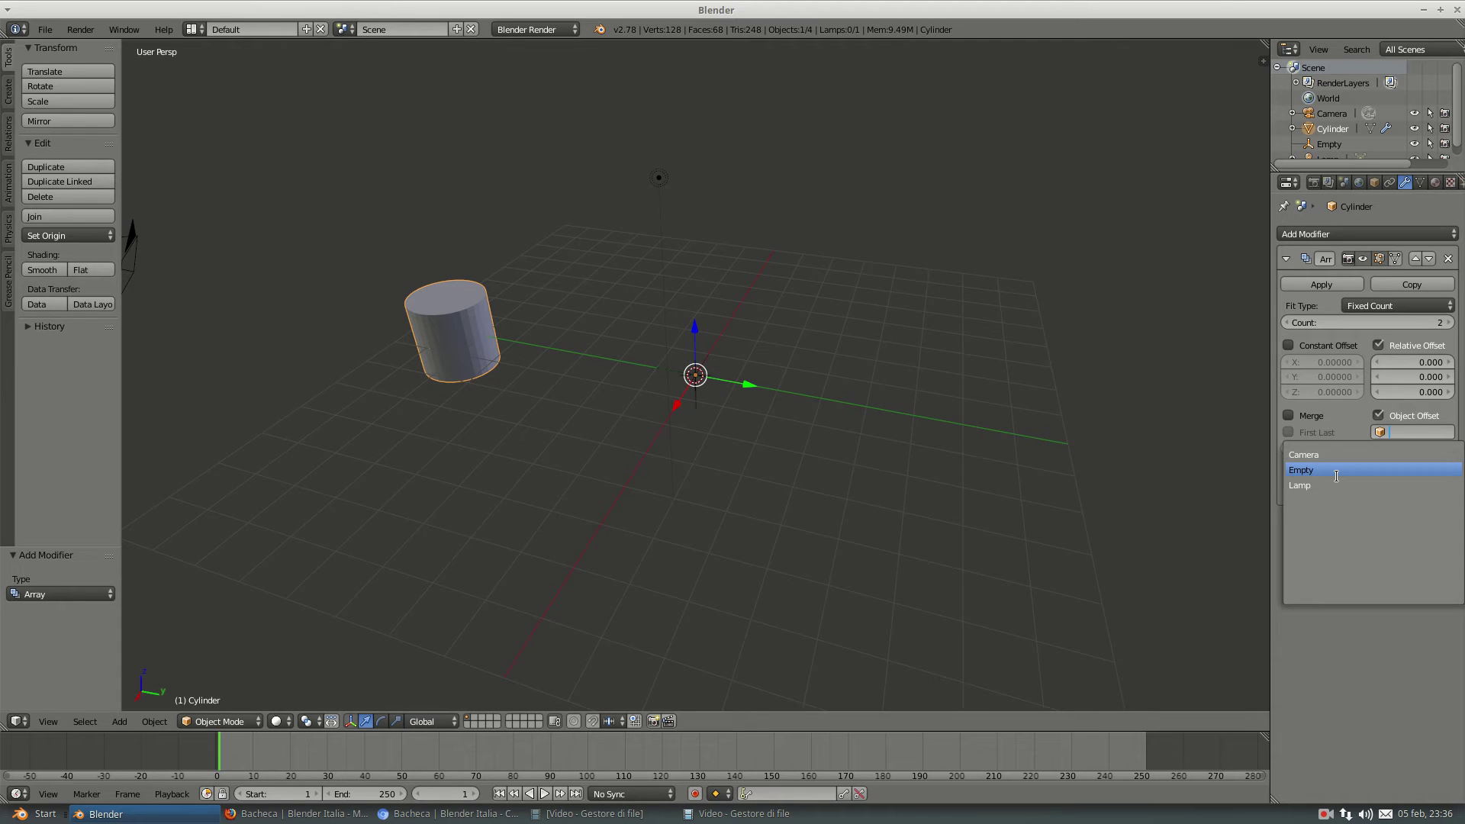
{"action": "left_click", "coordinate": [1336, 476]}
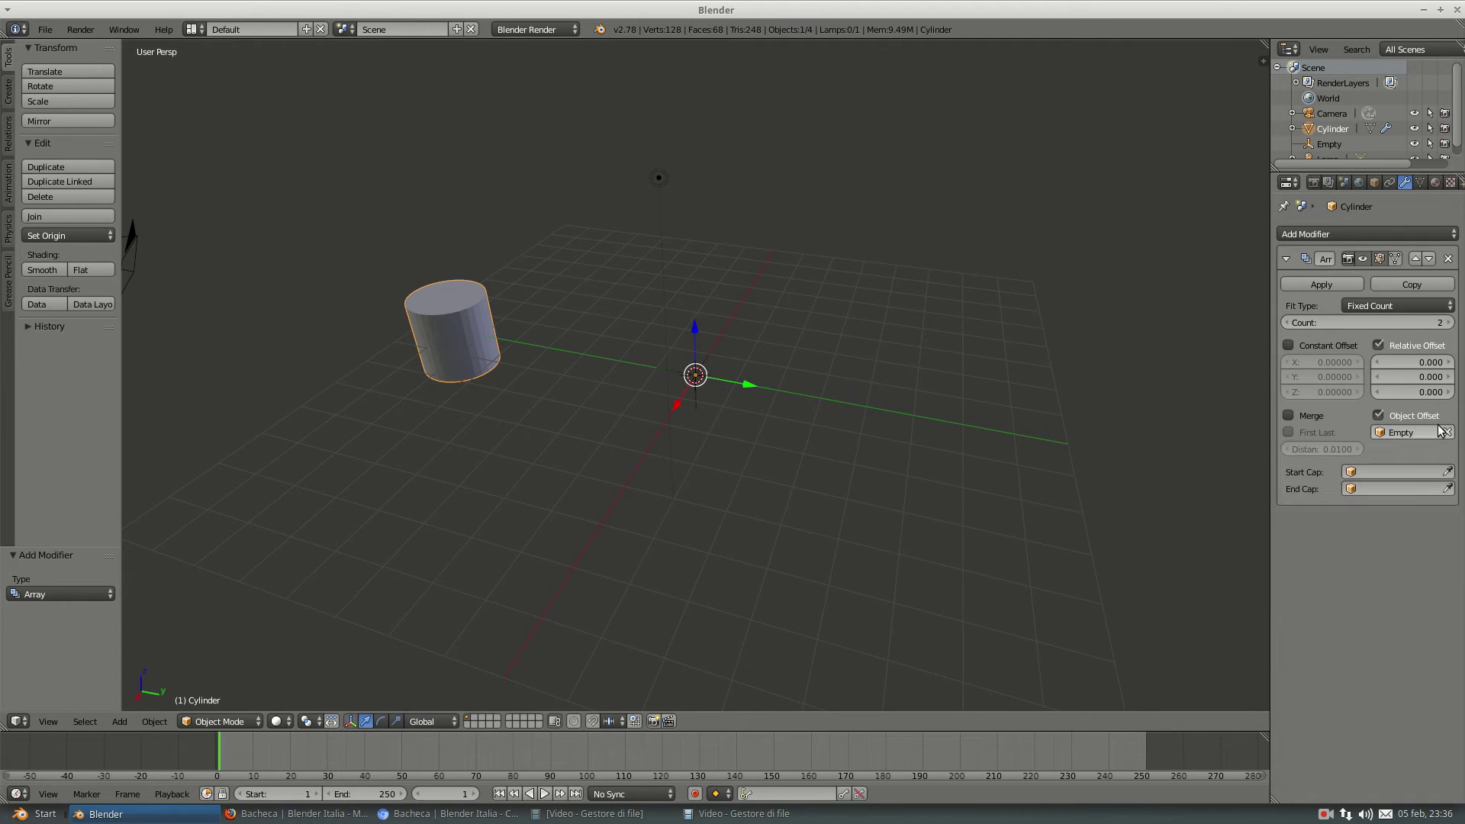
{"action": "left_click", "coordinate": [1449, 323]}
{"action": "left_click", "coordinate": [1449, 323]}
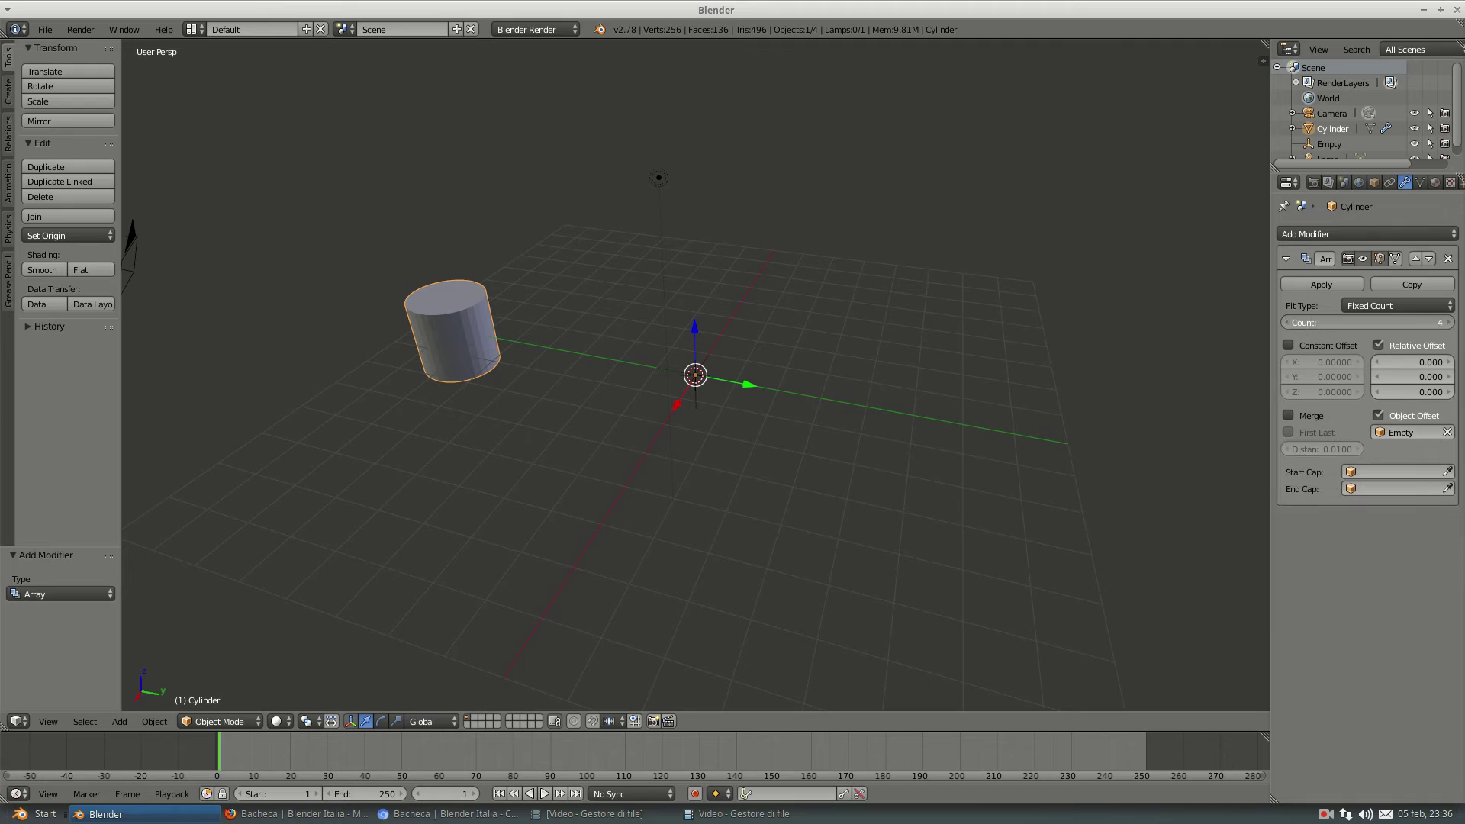
{"action": "left_click", "coordinate": [1450, 322]}
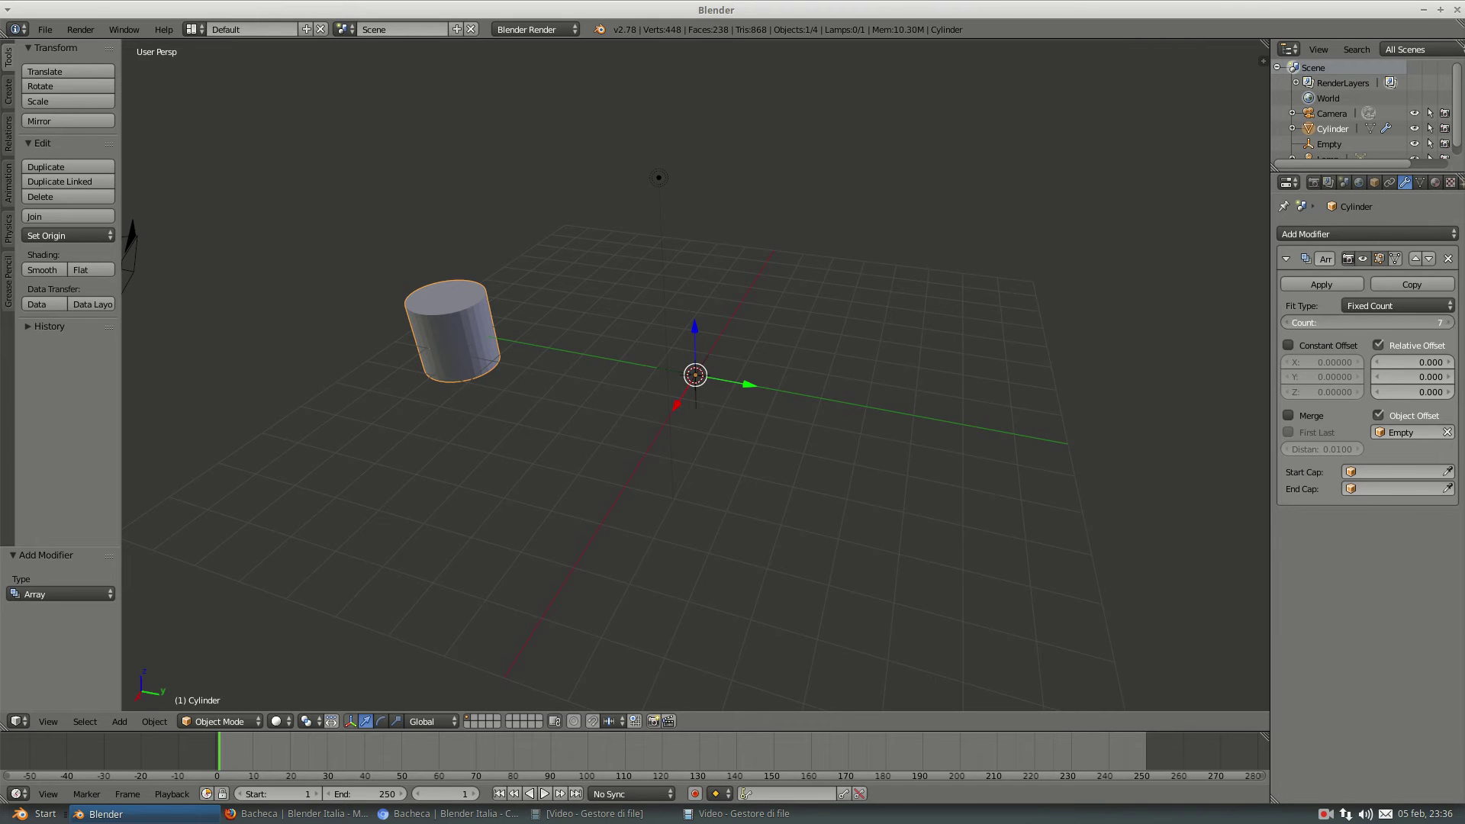
{"action": "left_click", "coordinate": [1449, 322]}
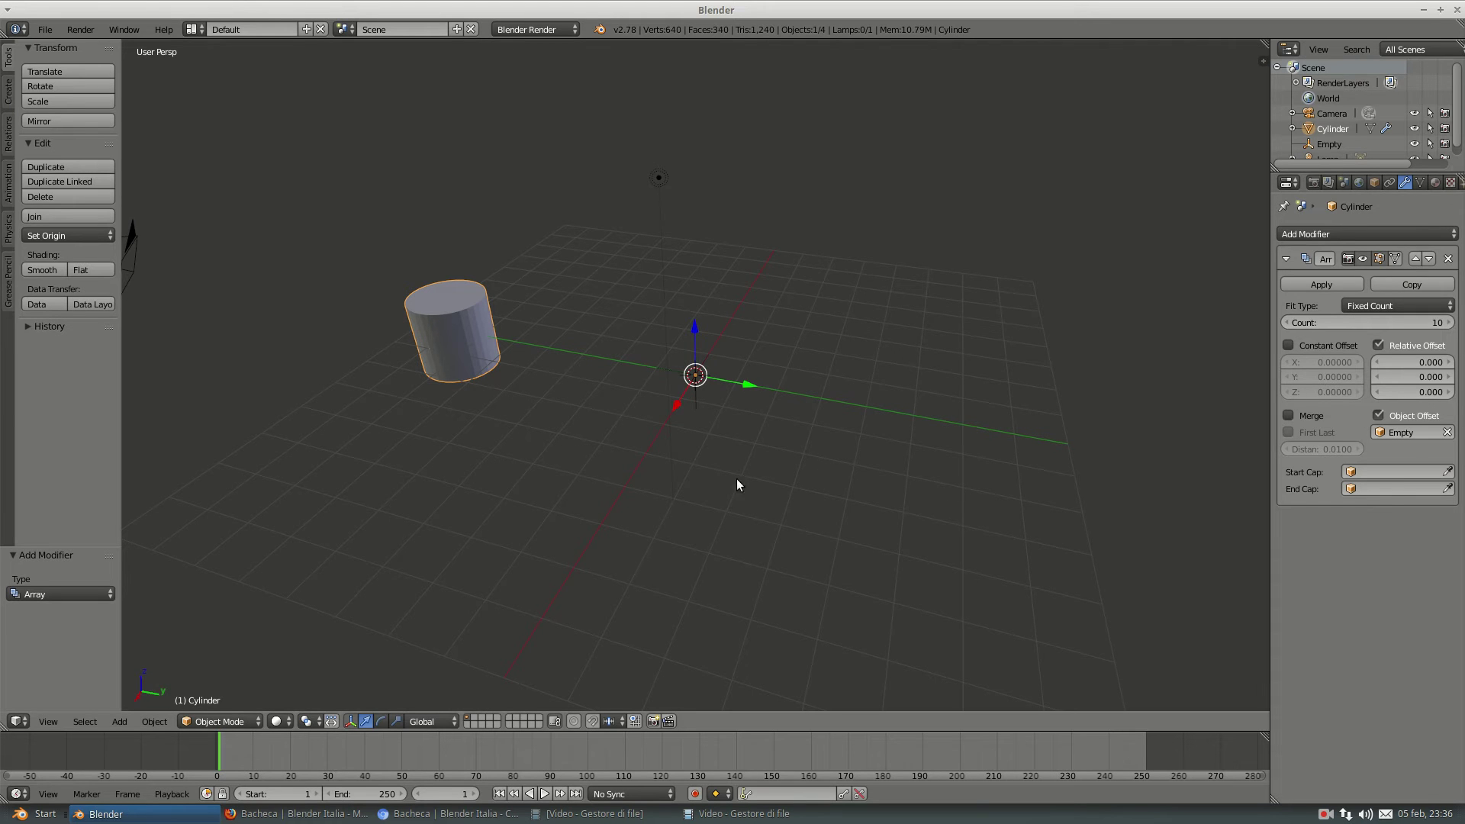
- Rotate the Empty about 36° around Z so the ten columns form a closed ring
{"action": "right_click", "coordinate": [700, 377]}
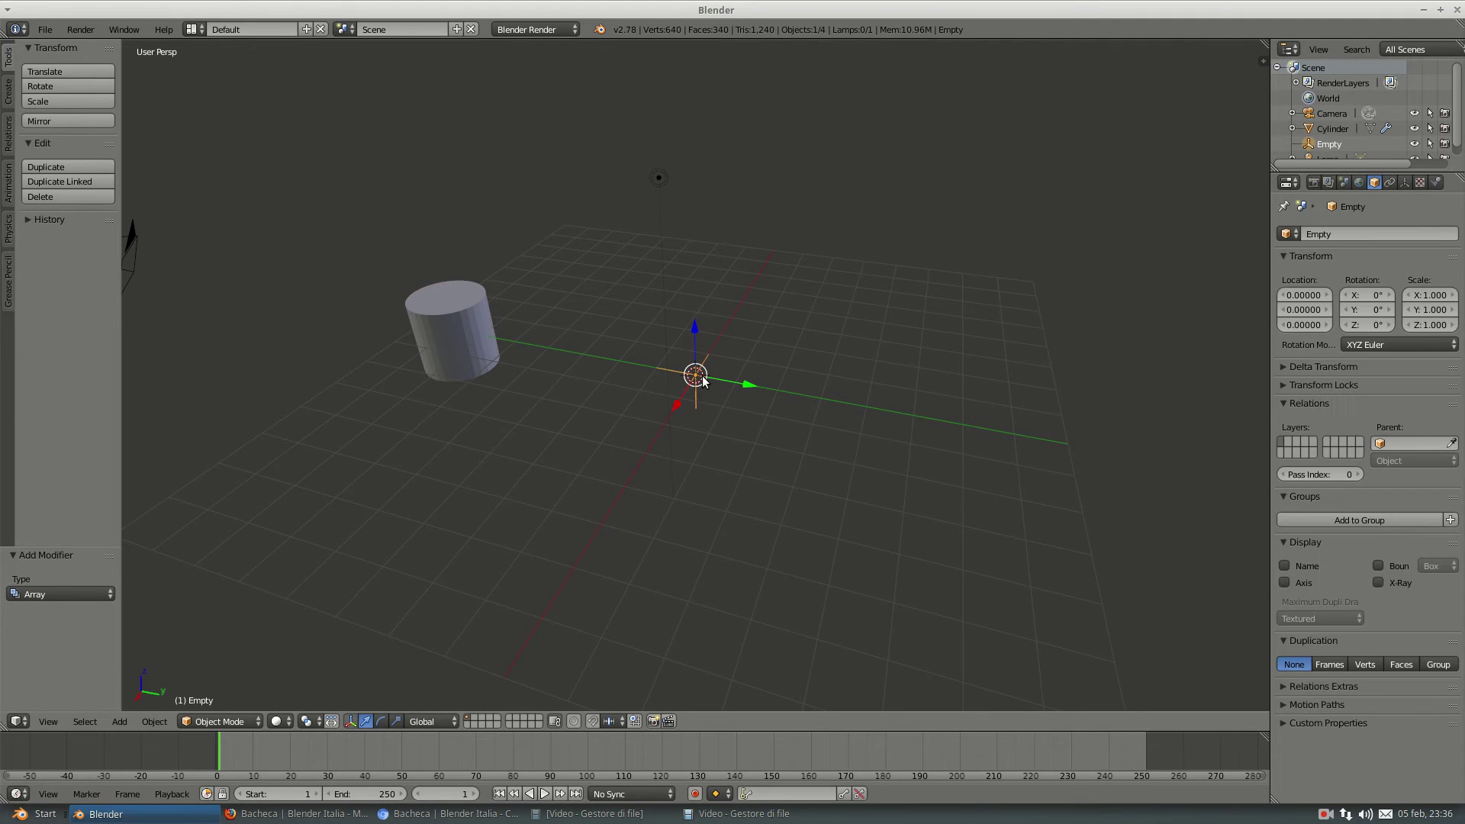
{"action": "middle_click_drag", "start_coordinate": [744, 388], "coordinate": [663, 376]}
{"action": "left_click", "coordinate": [381, 721]}
{"action": "left_click_drag", "start_coordinate": [691, 409], "coordinate": [707, 416]}
{"action": "mouse_move", "coordinate": [708, 416]}
{"action": "middle_mouse_down"}
{"action": "mouse_move", "coordinate": [752, 475]}
{"action": "mouse_move", "coordinate": [757, 408]}
{"action": "middle_mouse_up"}
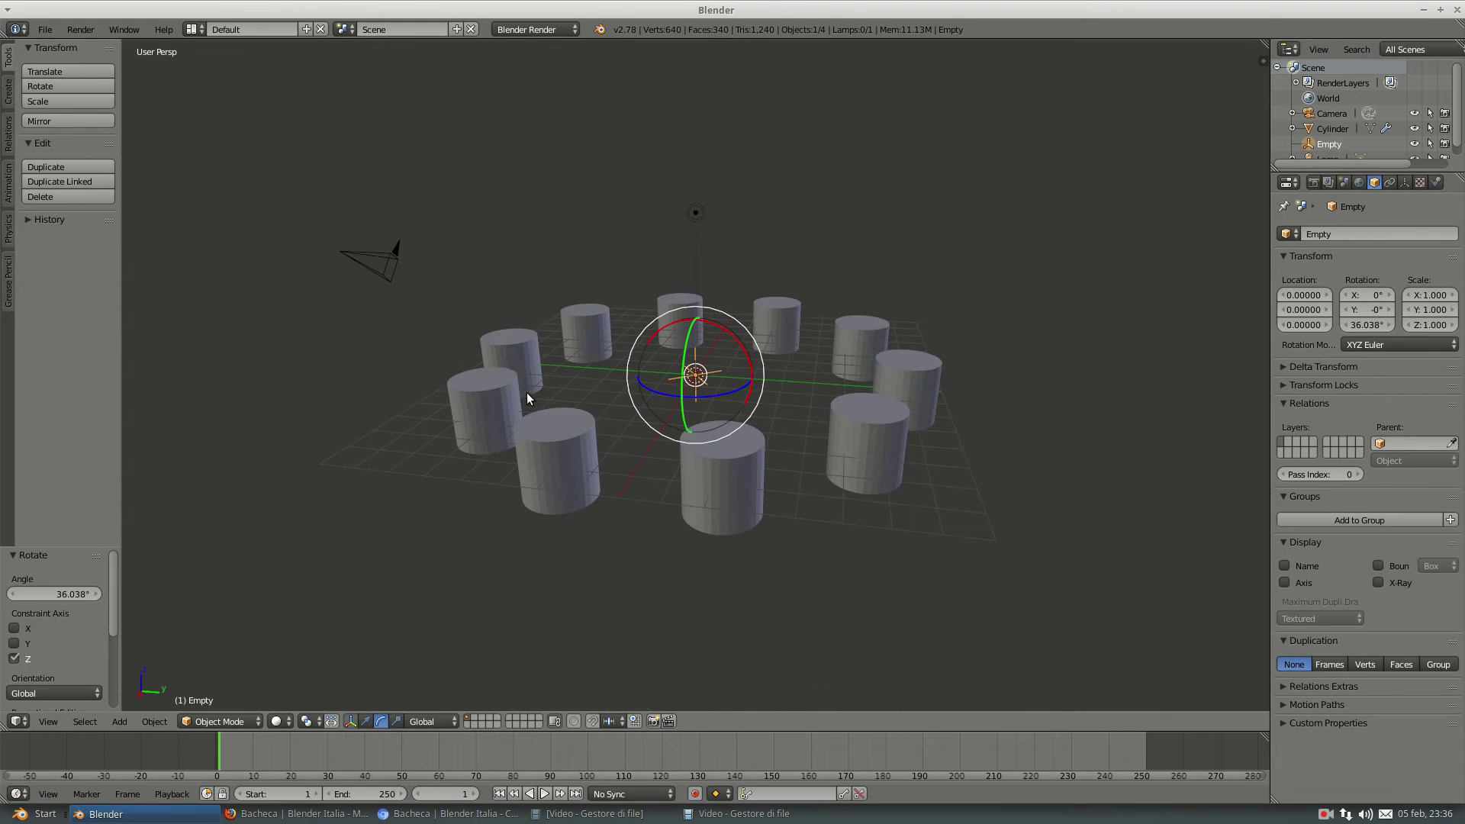
{"action": "right_click", "coordinate": [524, 348]}
- In Edit Mode, select the cylinder's top face and raise it to make taller columns
{"action": "key", "text": "Tab"}
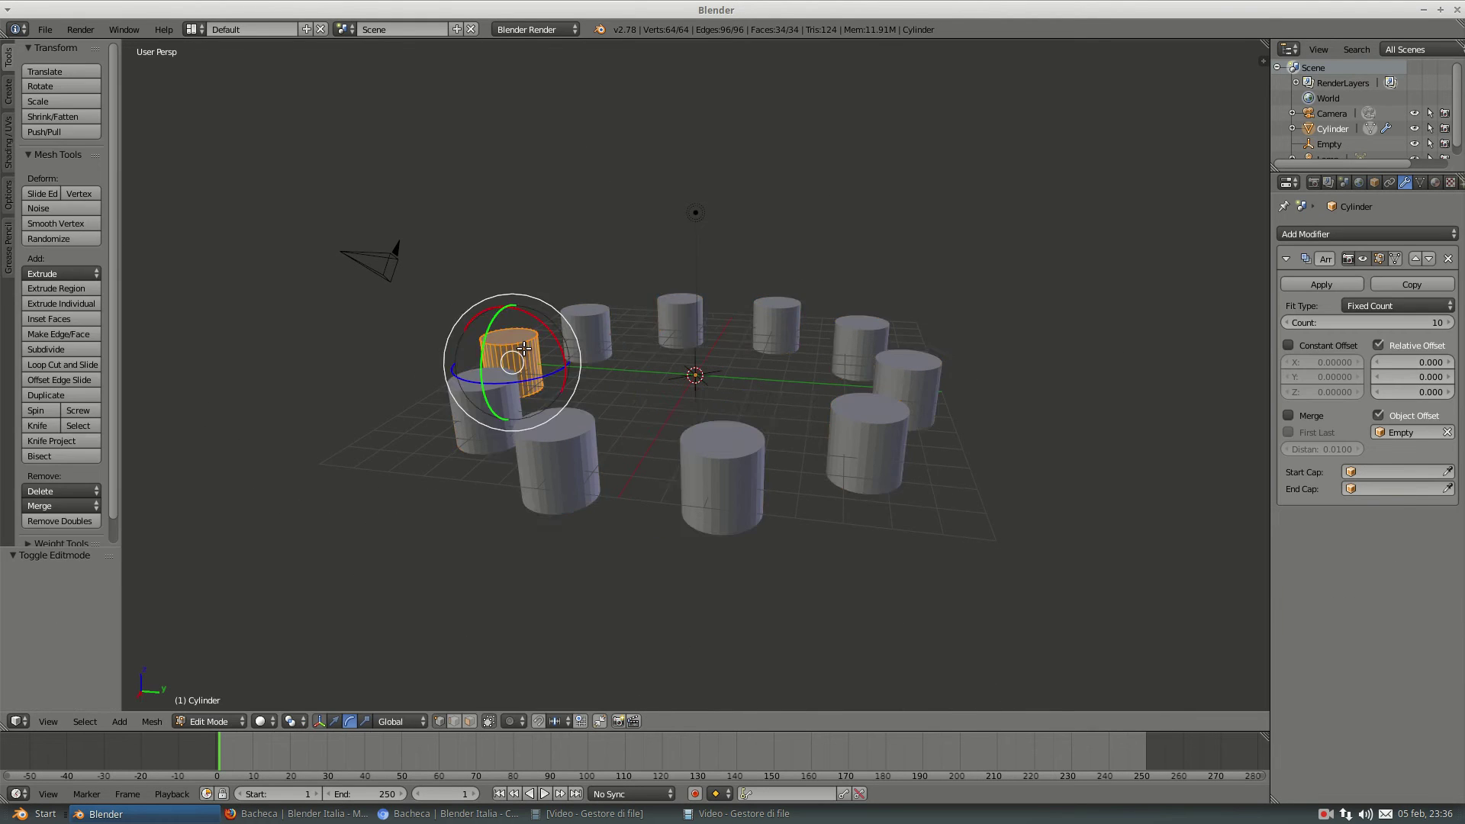
{"action": "middle_click_drag", "start_coordinate": [523, 347], "coordinate": [530, 373]}
{"action": "key", "text": "ctrl+Tab"}
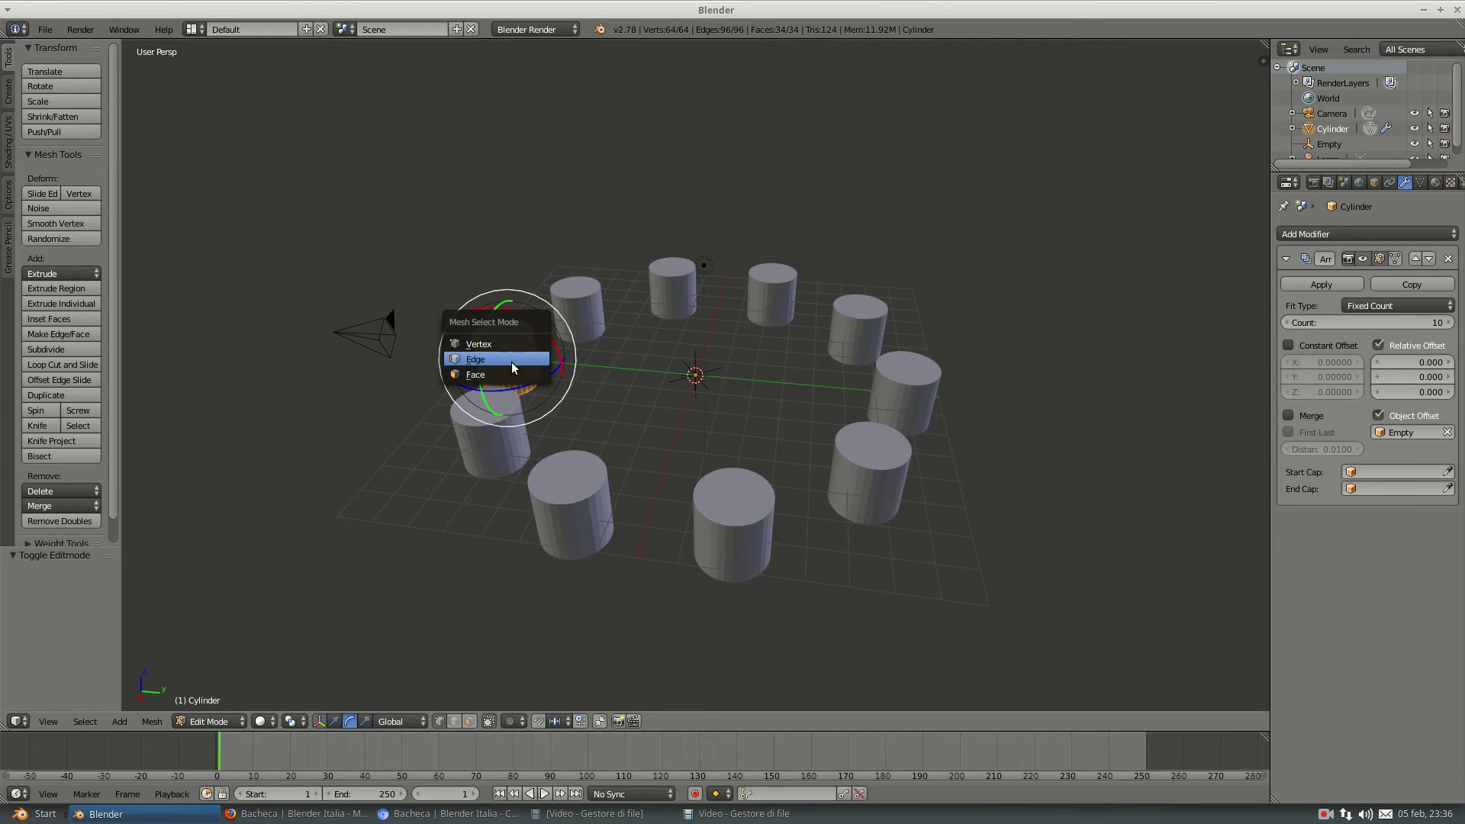
{"action": "left_click", "coordinate": [510, 374]}
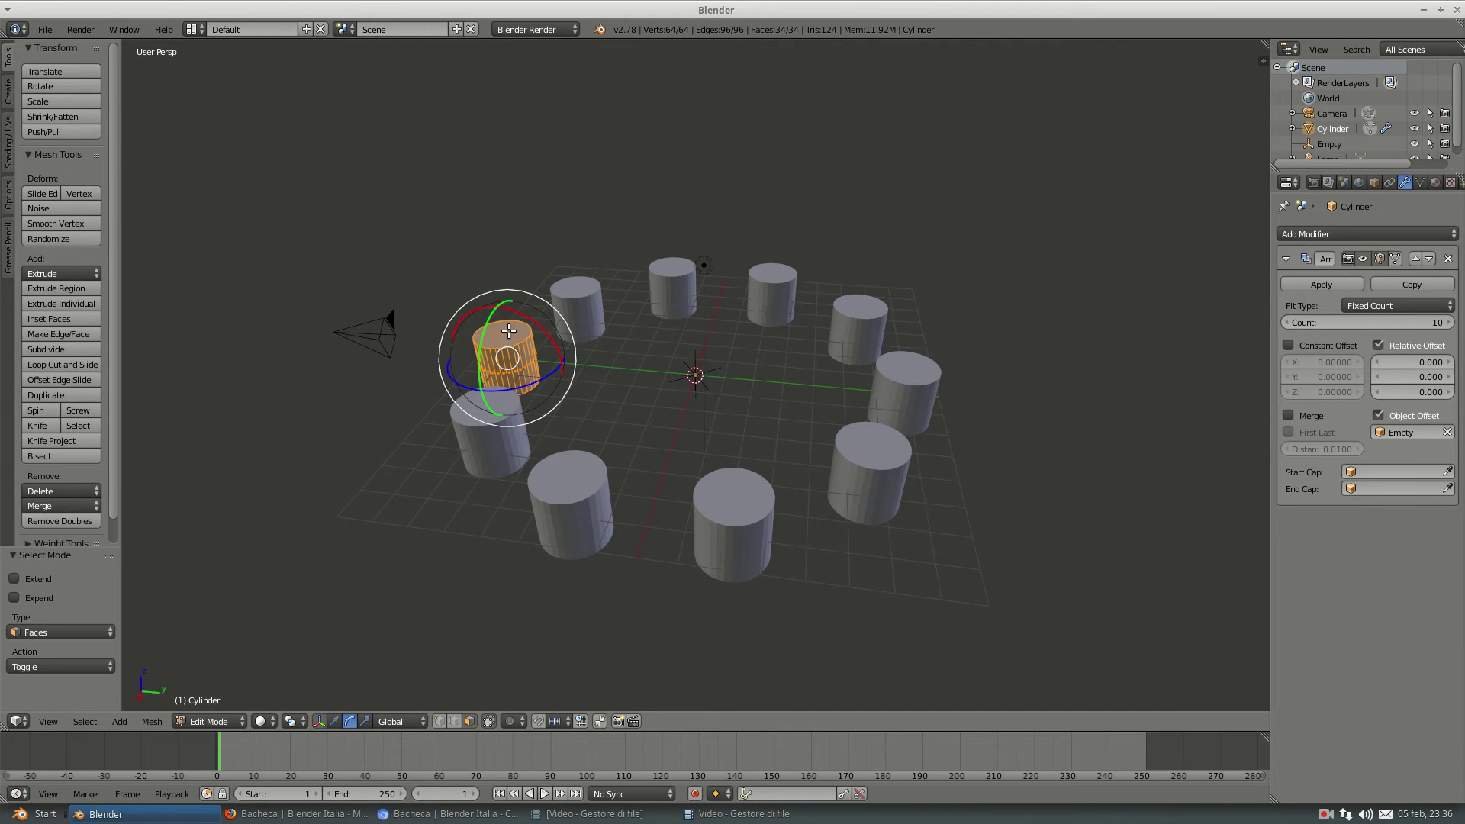
{"action": "left_click", "coordinate": [509, 331]}
{"action": "scroll", "coordinate": [509, 331], "scroll_direction": "down", "scroll_amount": 5}
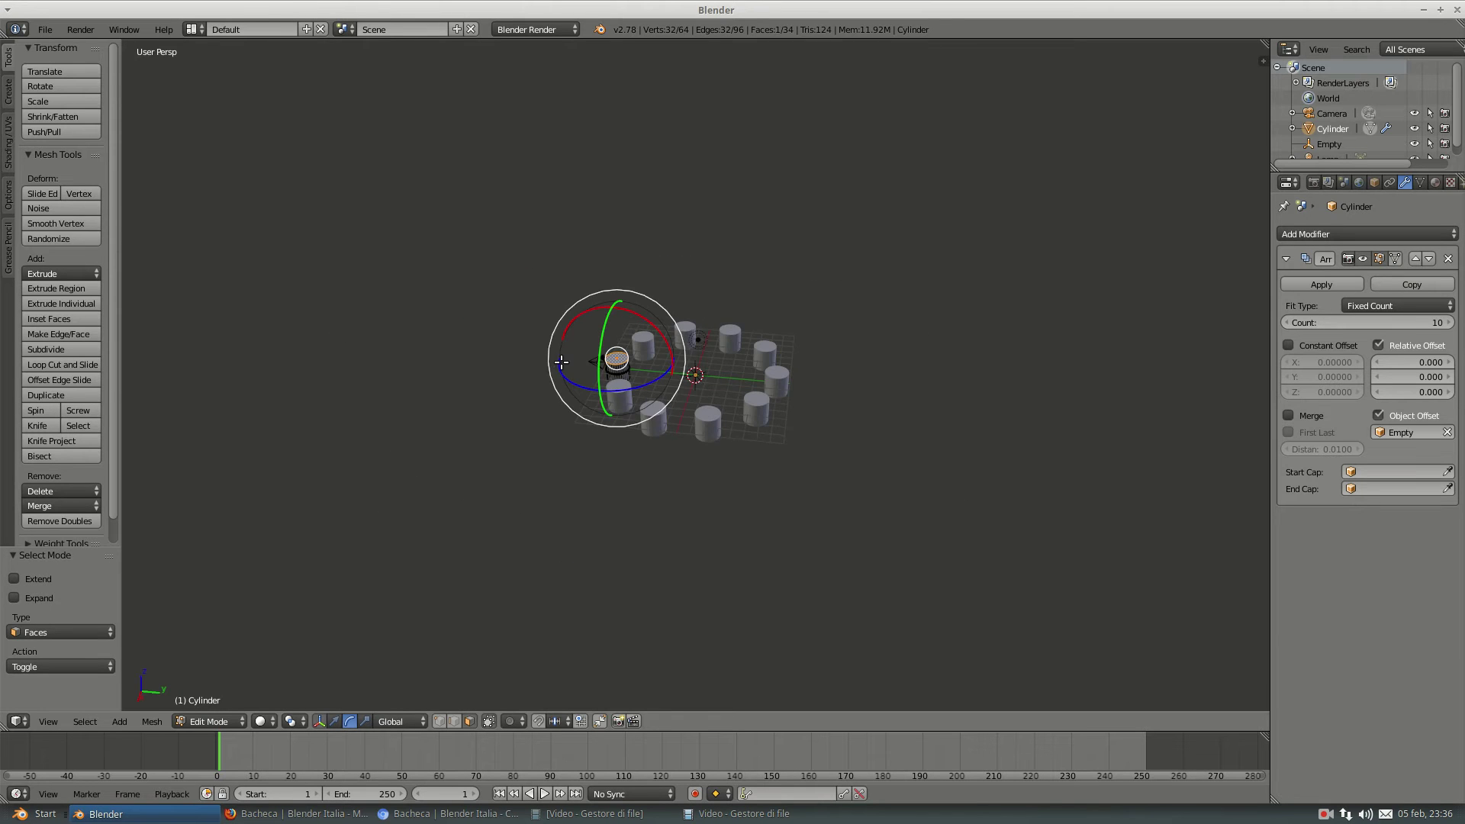
{"action": "left_click", "coordinate": [335, 721]}
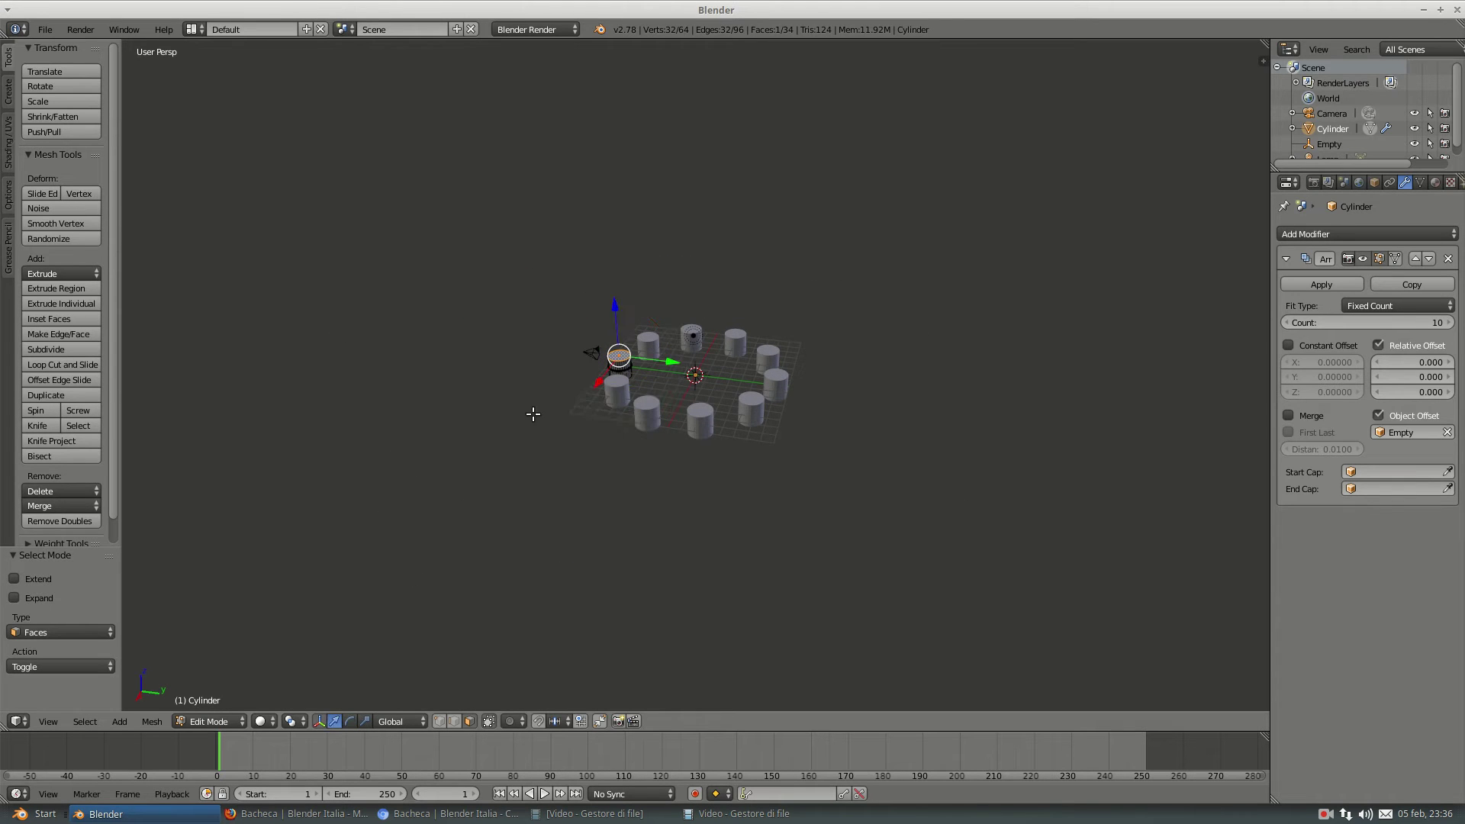
{"action": "left_click_drag", "start_coordinate": [615, 329], "coordinate": [638, 229]}
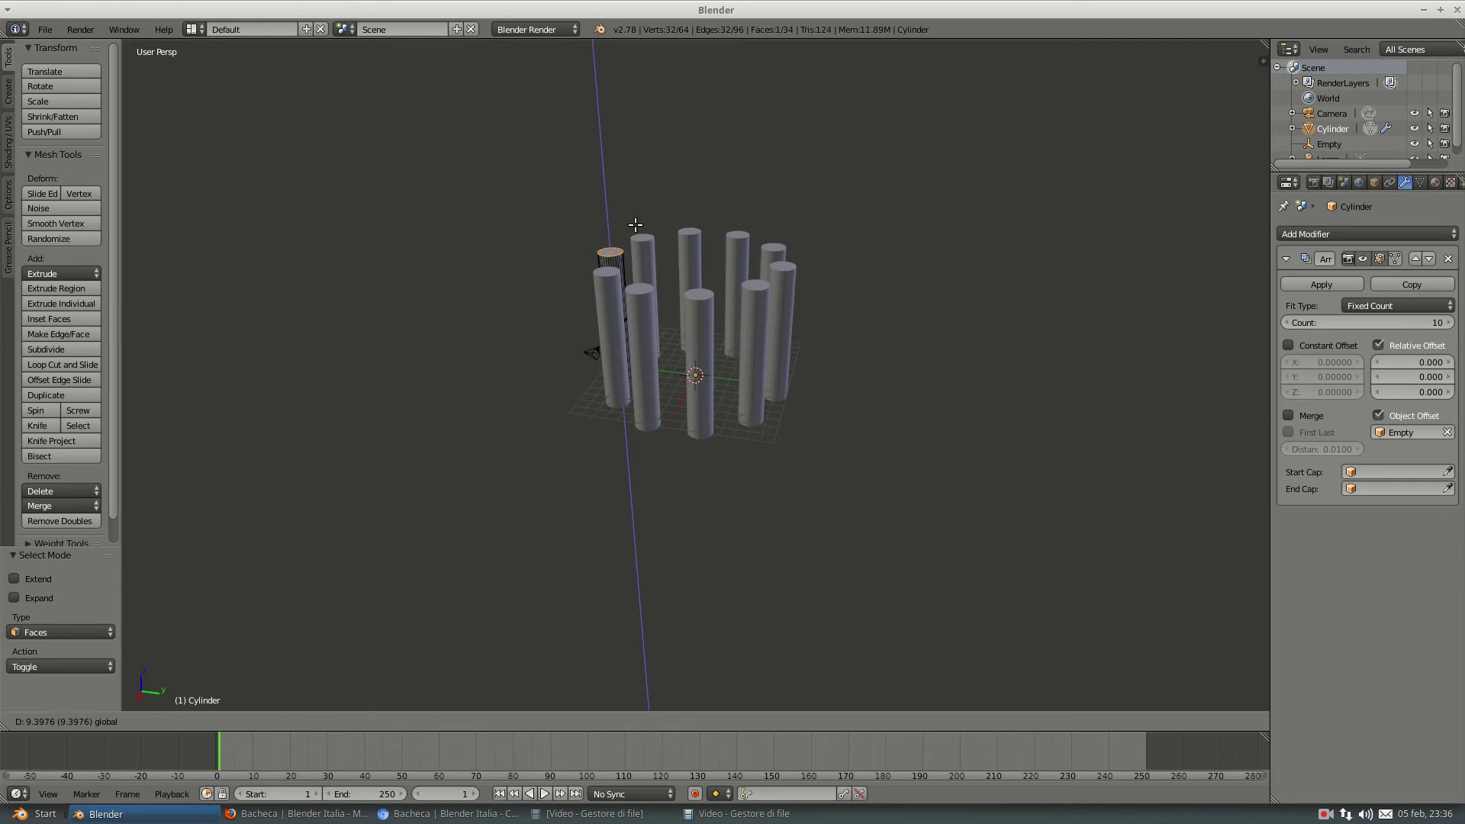
{"action": "middle_click_drag", "start_coordinate": [700, 264], "coordinate": [729, 312]}
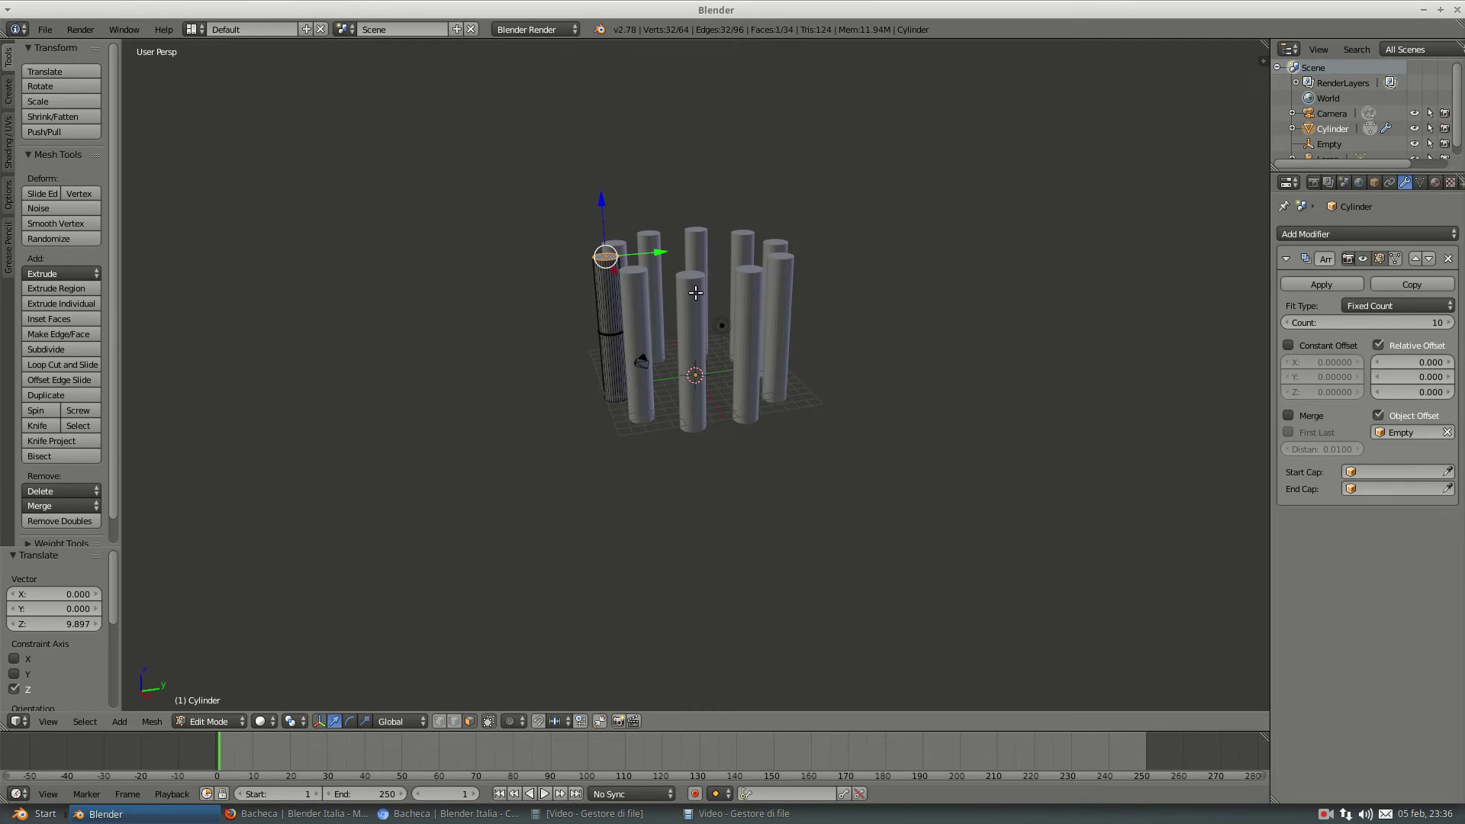
- Scale the whole column mesh to 0.7 and raise its top face further
{"action": "key", "text": "a"}
{"action": "key", "text": "a"}
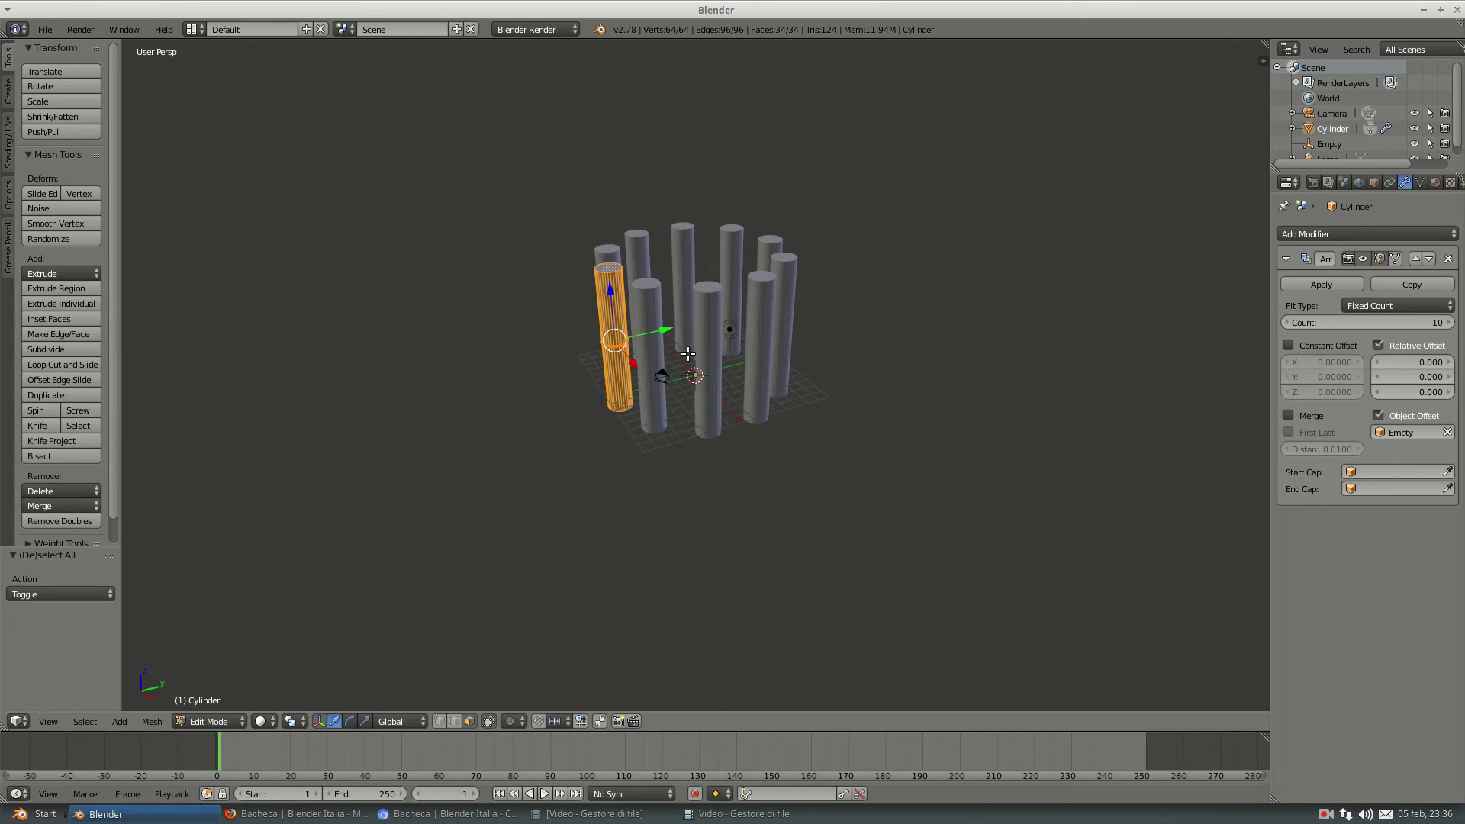
{"action": "key", "text": "s"}
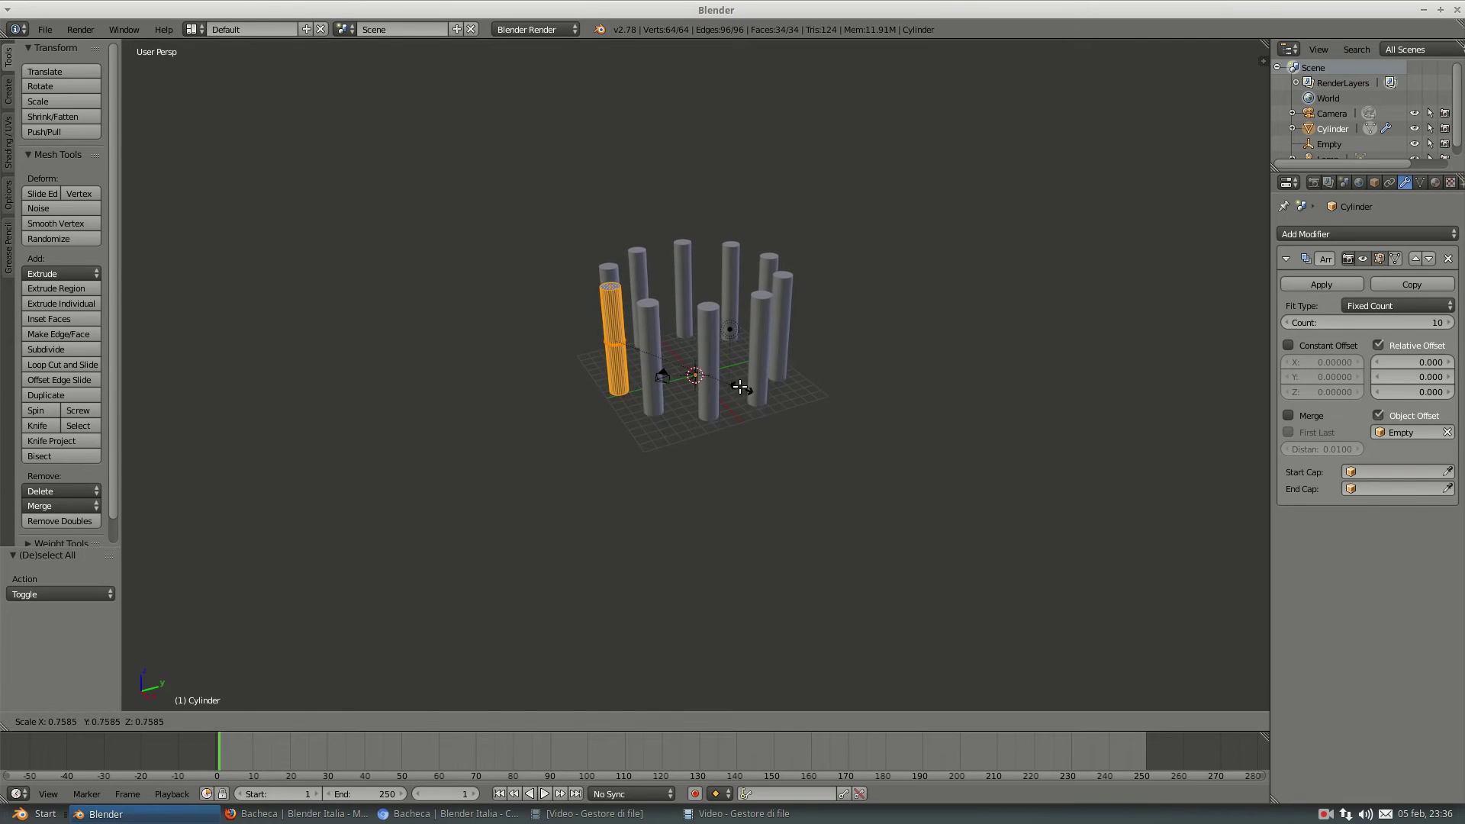
{"action": "left_click", "coordinate": [742, 382]}
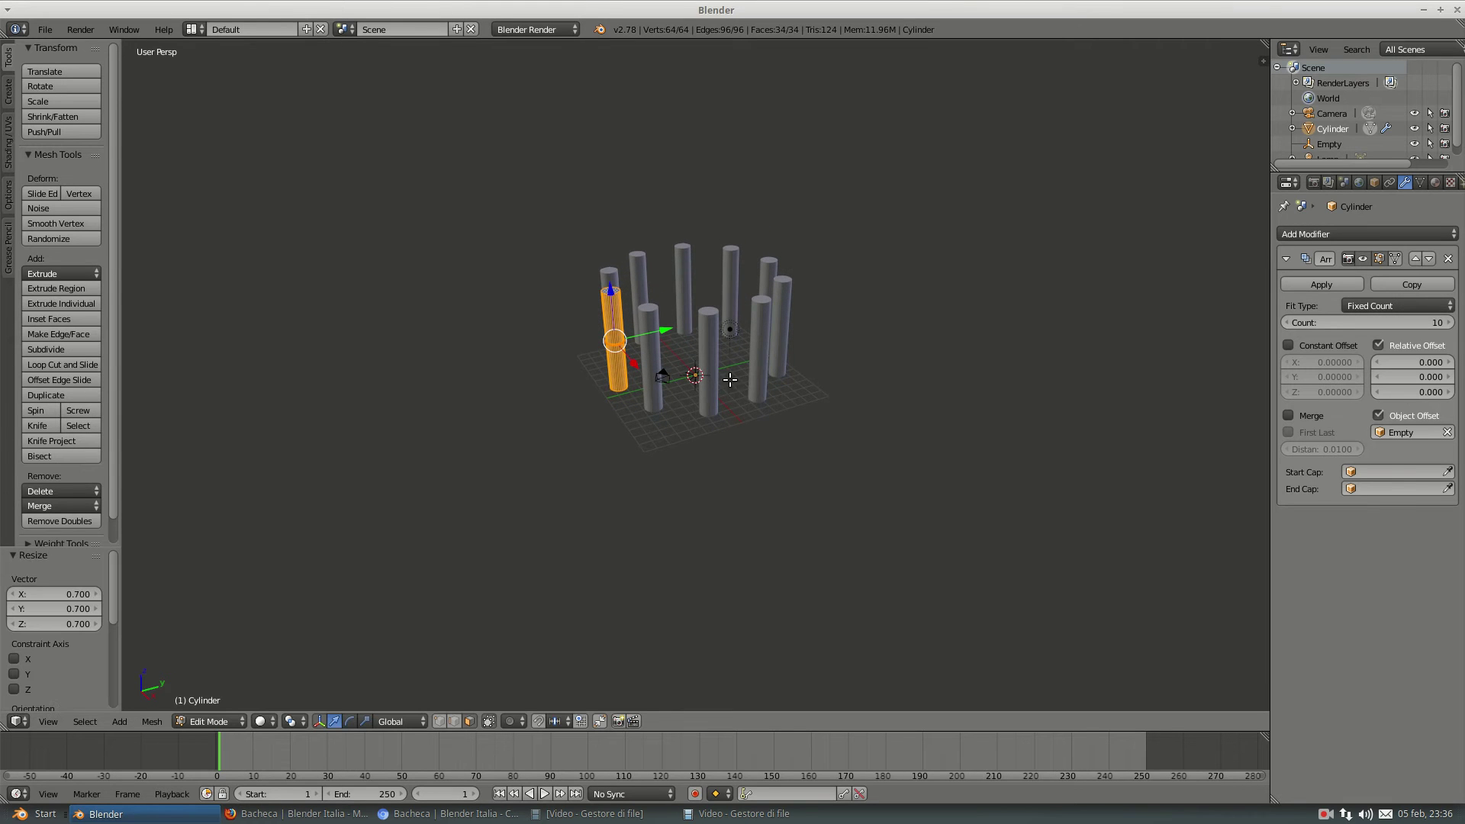
{"action": "right_click", "coordinate": [610, 281]}
{"action": "left_click_drag", "start_coordinate": [607, 253], "coordinate": [608, 200]}
{"action": "mouse_move", "coordinate": [626, 207]}
{"action": "middle_mouse_down"}
{"action": "mouse_move", "coordinate": [704, 222]}
{"action": "mouse_move", "coordinate": [705, 247]}
{"action": "mouse_move", "coordinate": [721, 213]}
{"action": "middle_mouse_up"}
- Back in Object Mode, lower the columns slightly along Z
{"action": "key", "text": "Tab"}
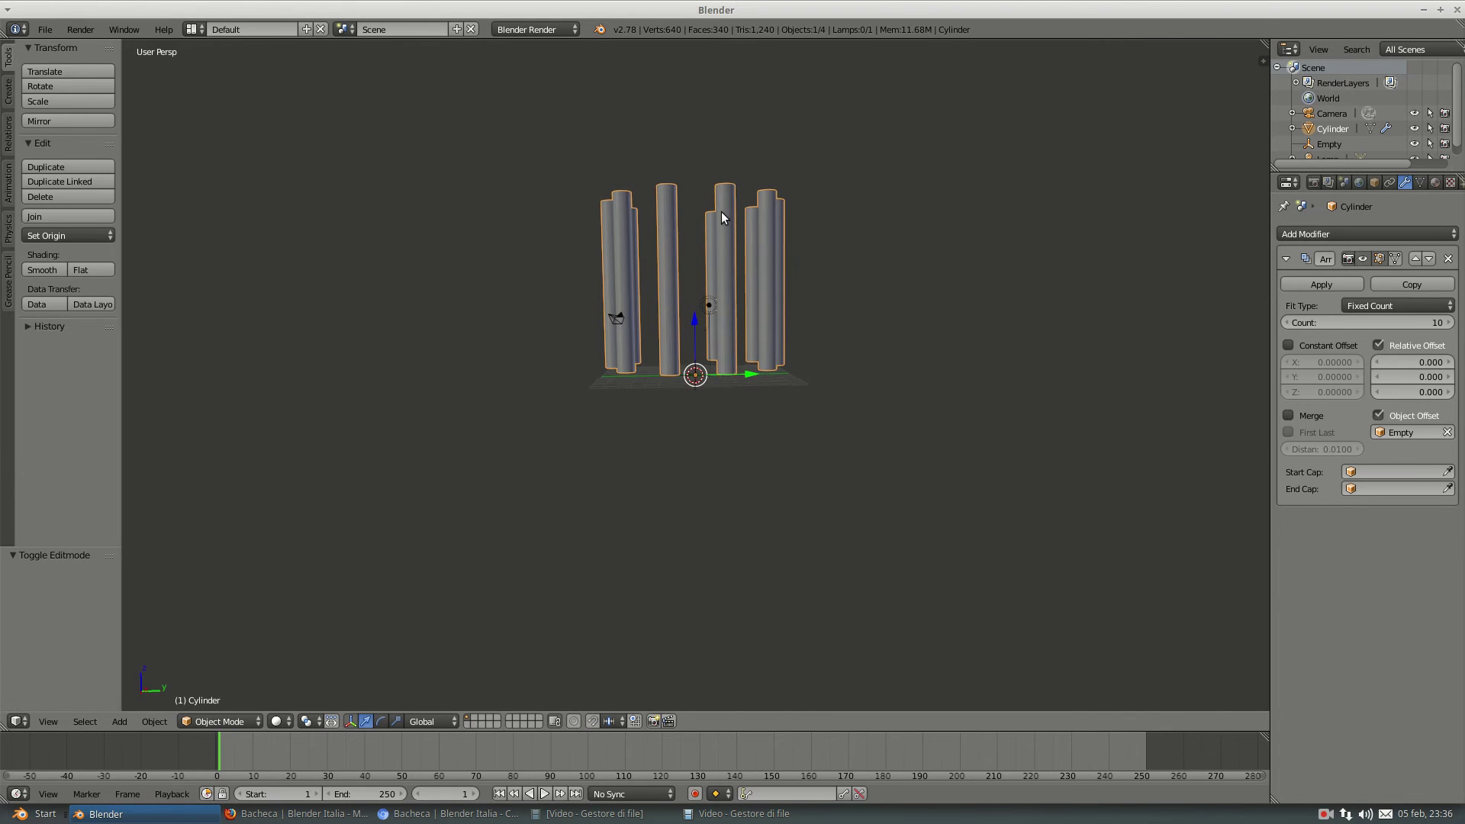
{"action": "left_click_drag", "start_coordinate": [699, 329], "coordinate": [692, 340]}
{"action": "left_click", "coordinate": [692, 340]}
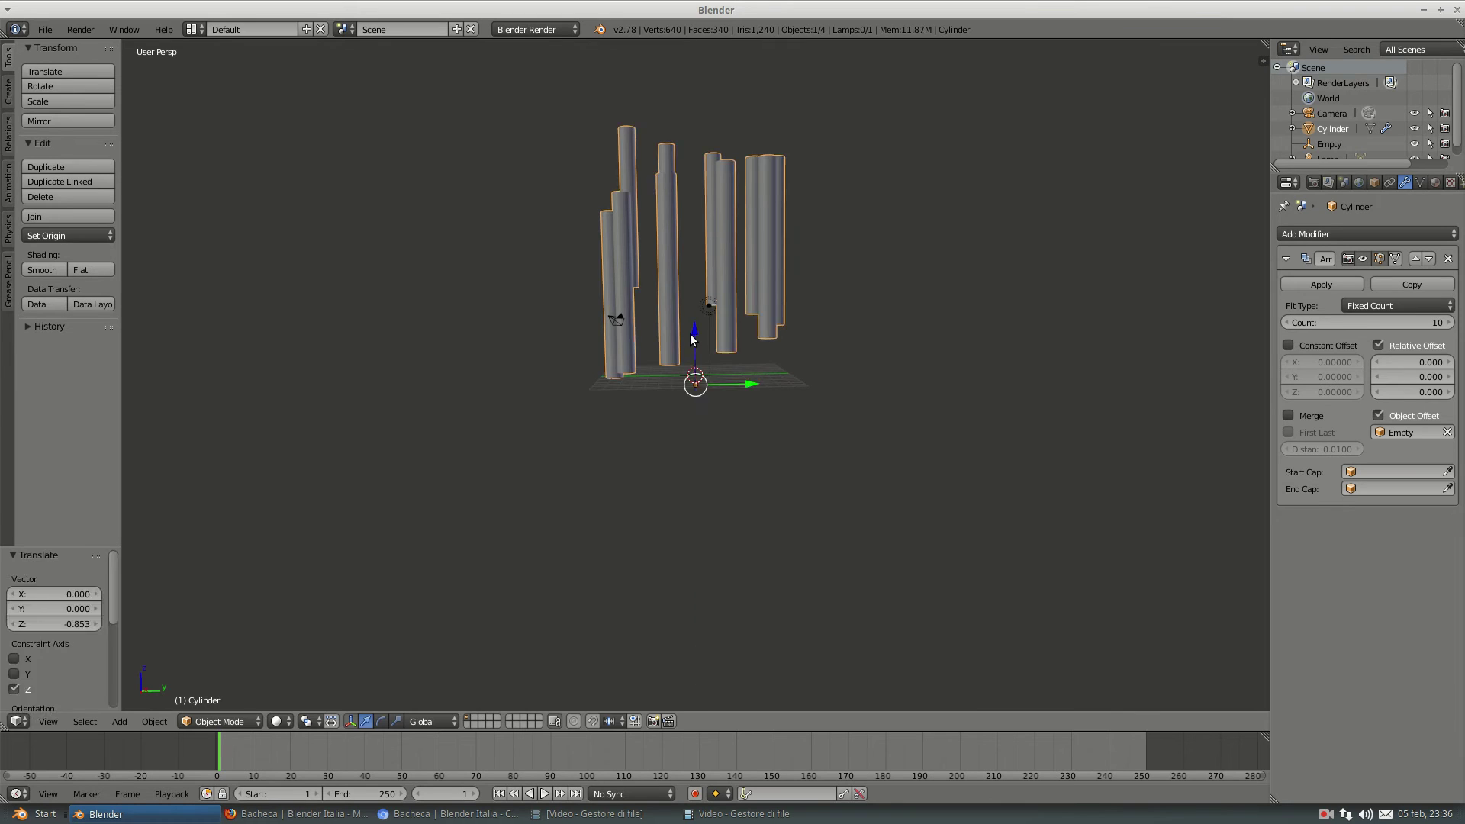
{"action": "mouse_move", "coordinate": [699, 325]}
{"action": "middle_mouse_down"}
{"action": "mouse_move", "coordinate": [660, 428]}
{"action": "mouse_move", "coordinate": [682, 347]}
{"action": "mouse_move", "coordinate": [679, 367]}
{"action": "middle_mouse_up"}
- Shift the whole column mesh along Z so the columns stand upright on the grid
{"action": "key", "text": "Tab"}
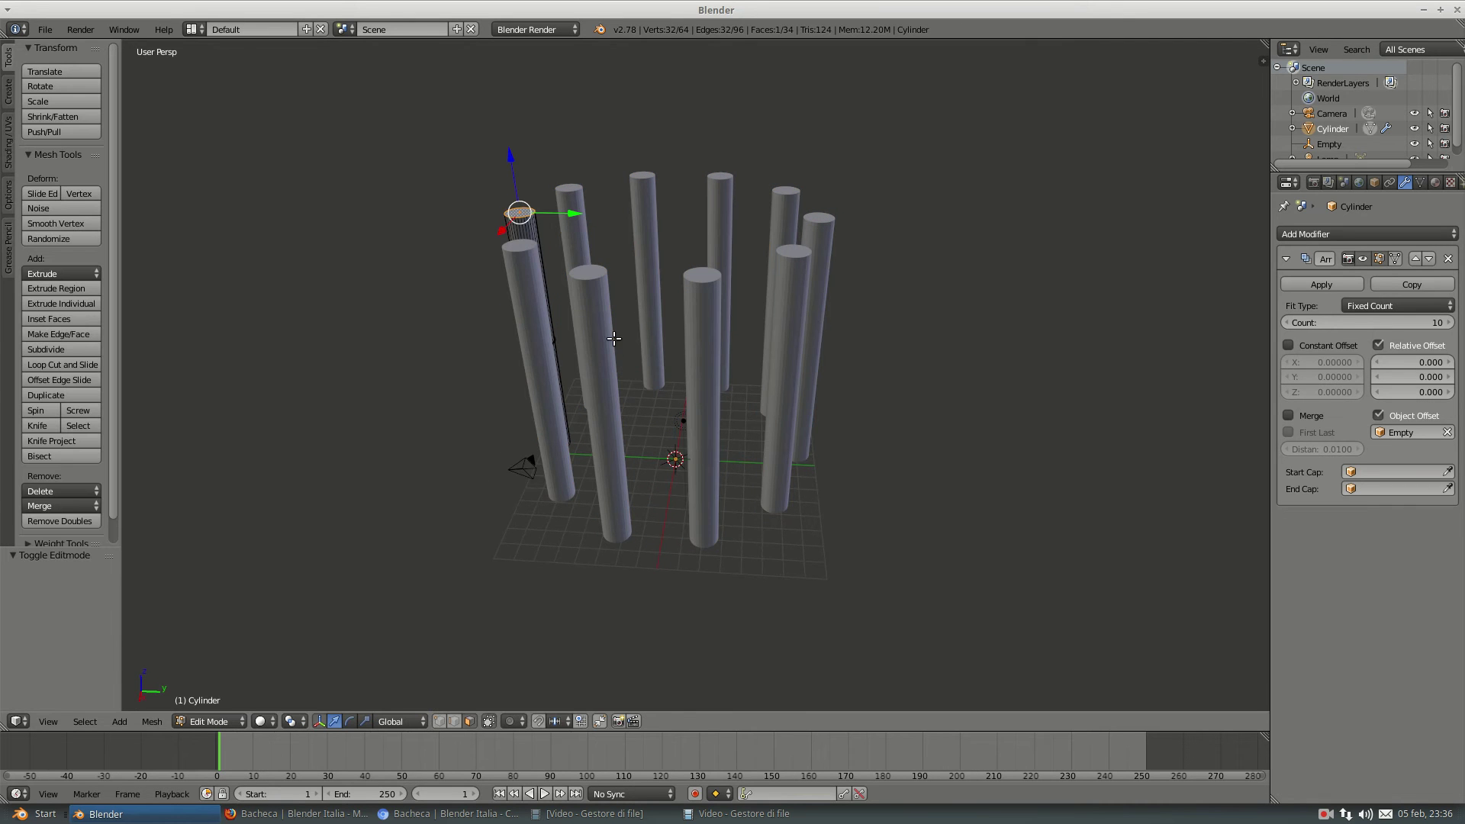
{"action": "key", "text": "a"}
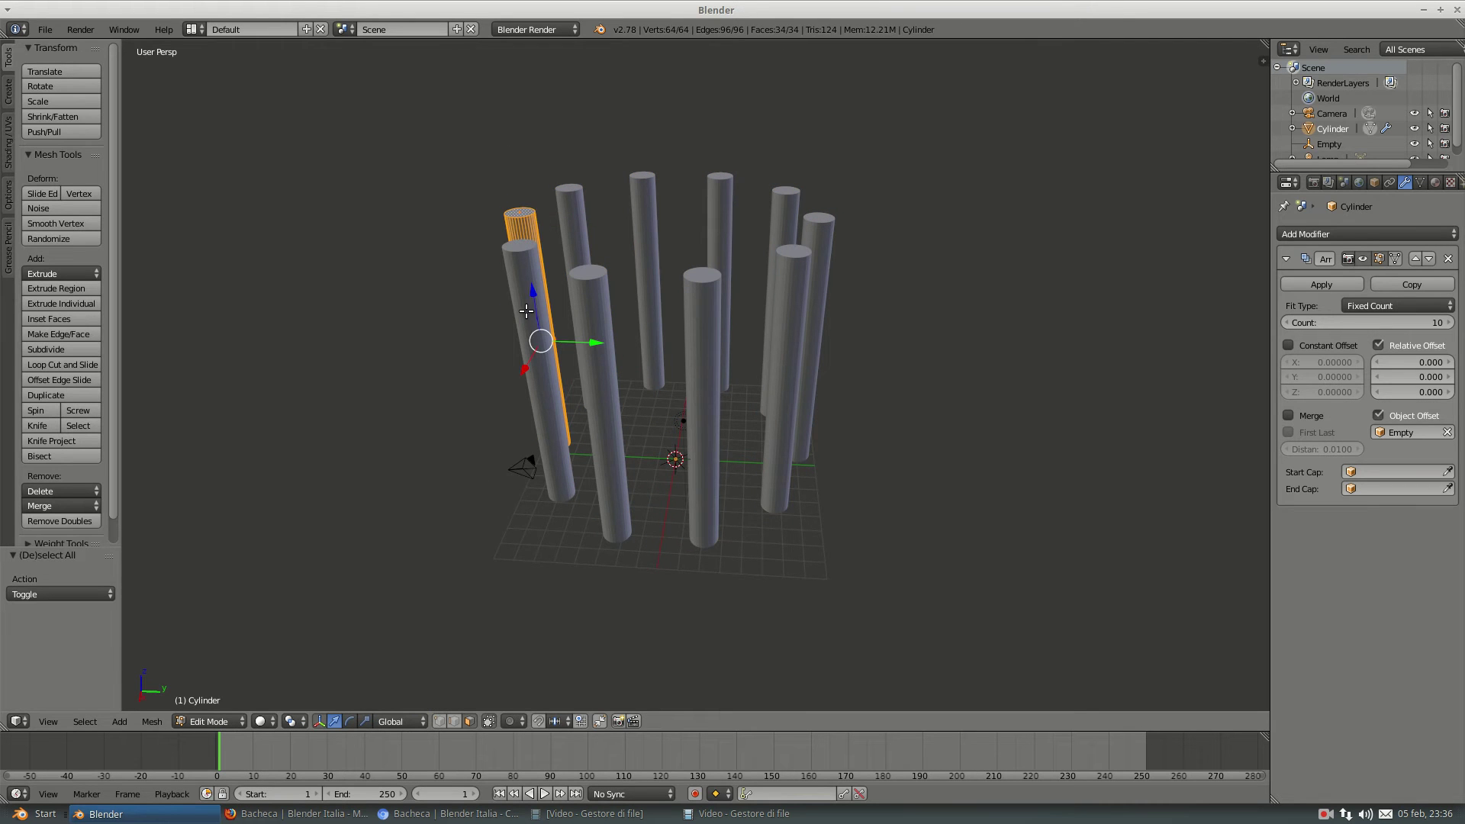
{"action": "key", "text": "g"}
{"action": "key", "text": "z"}
{"action": "left_click", "coordinate": [539, 327]}
{"action": "middle_click_drag", "start_coordinate": [540, 327], "coordinate": [562, 329]}
{"action": "key", "text": "g"}
{"action": "key", "text": "z"}
{"action": "left_click", "coordinate": [541, 299]}
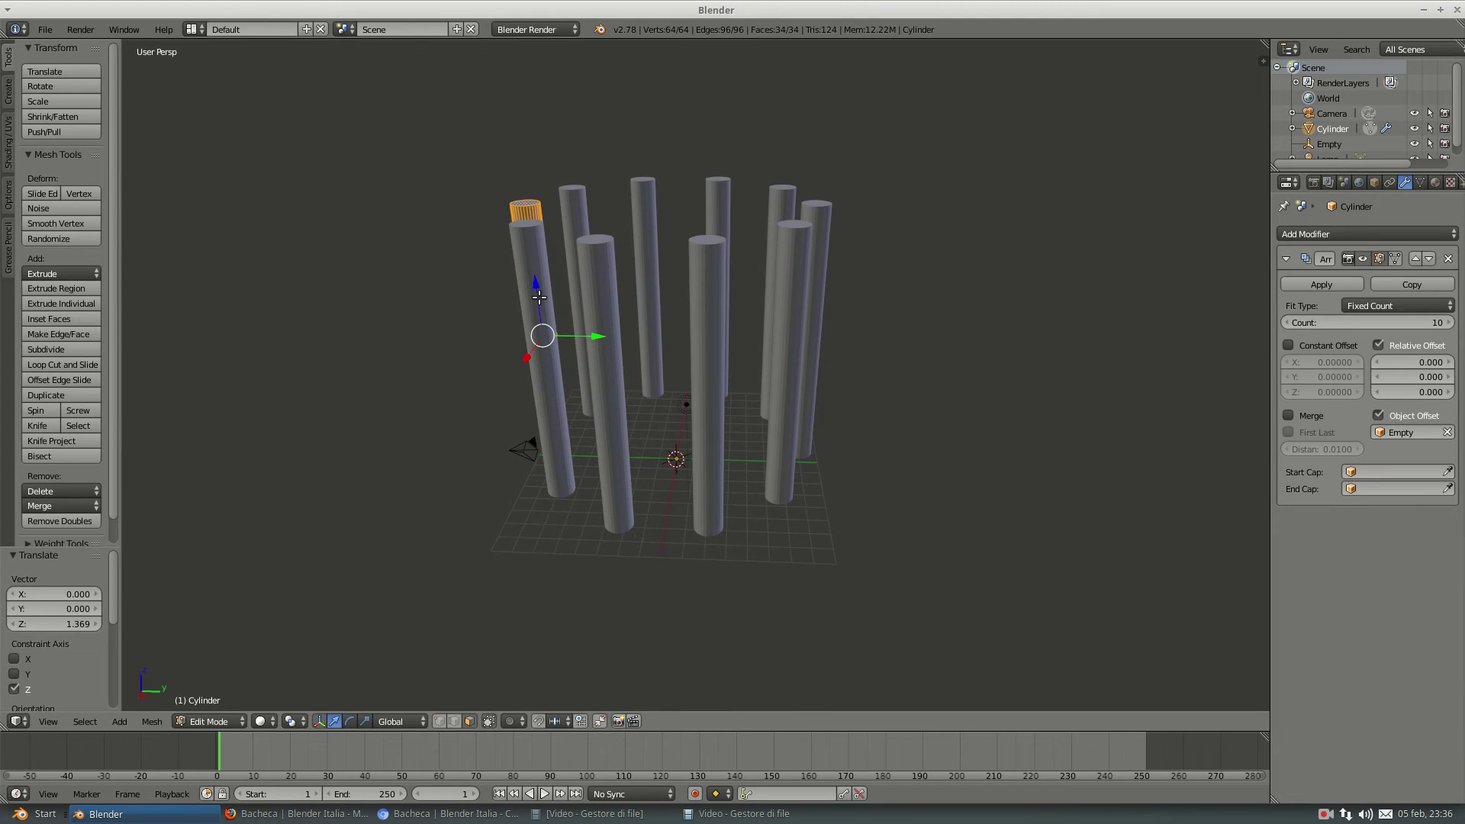
{"action": "key", "text": "Tab"}
{"action": "middle_click_drag", "start_coordinate": [746, 370], "coordinate": [731, 415]}
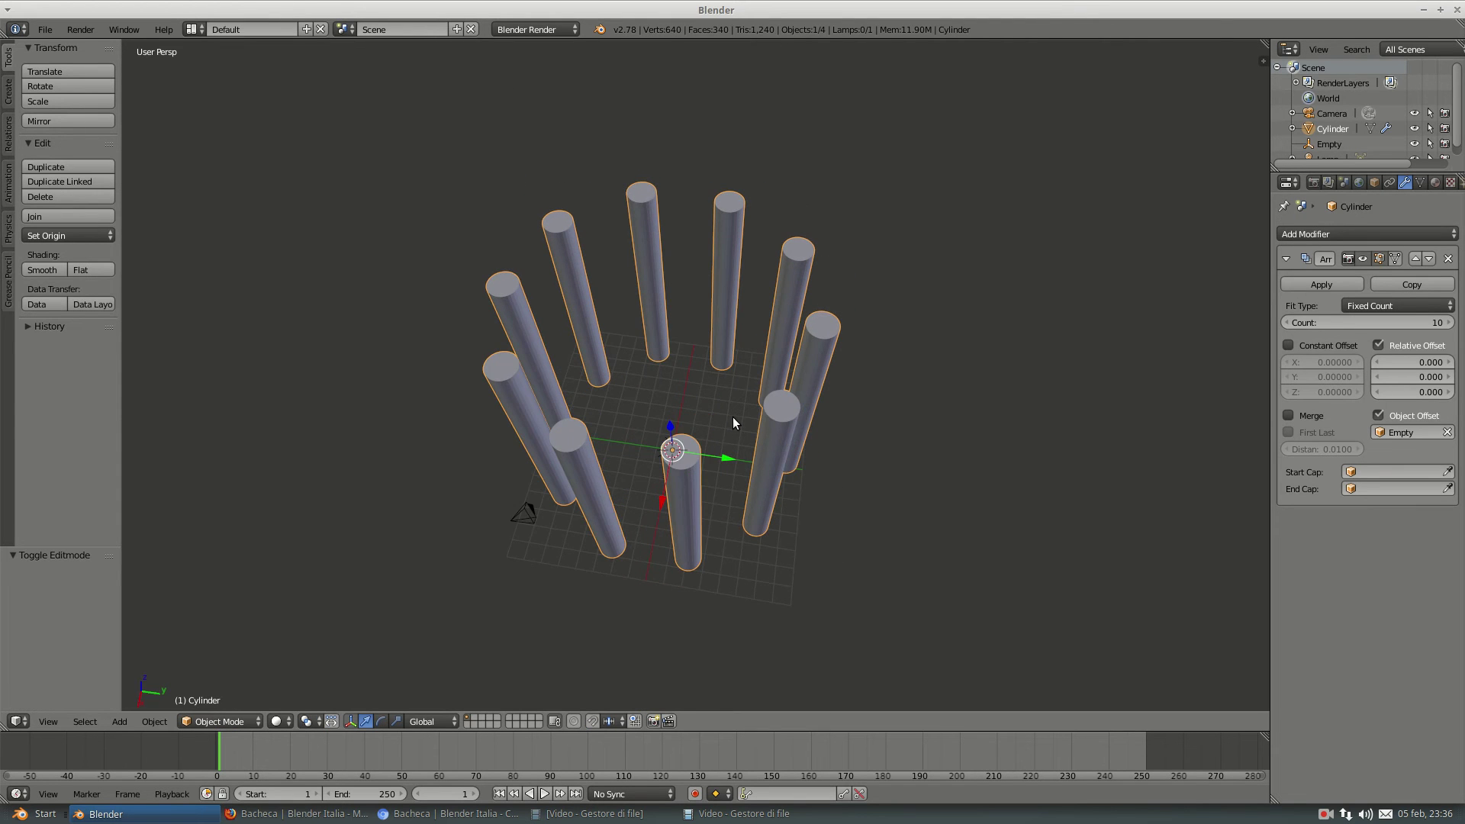
- Add a second cylinder at the centre and scale it 9.654 times to enclose the columns
{"action": "key", "text": "shift+a"}
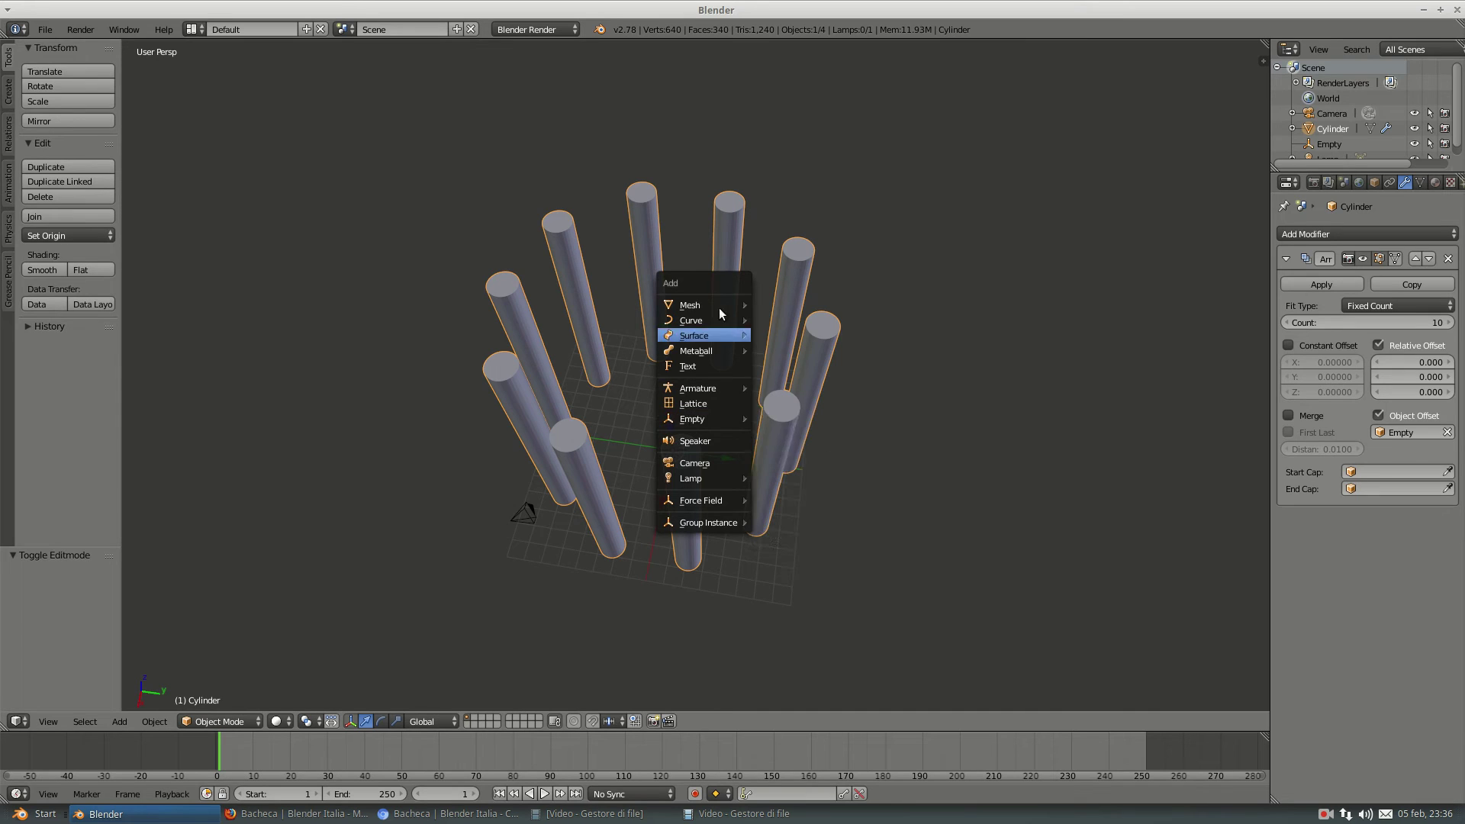
{"action": "mouse_move", "coordinate": [690, 304]}
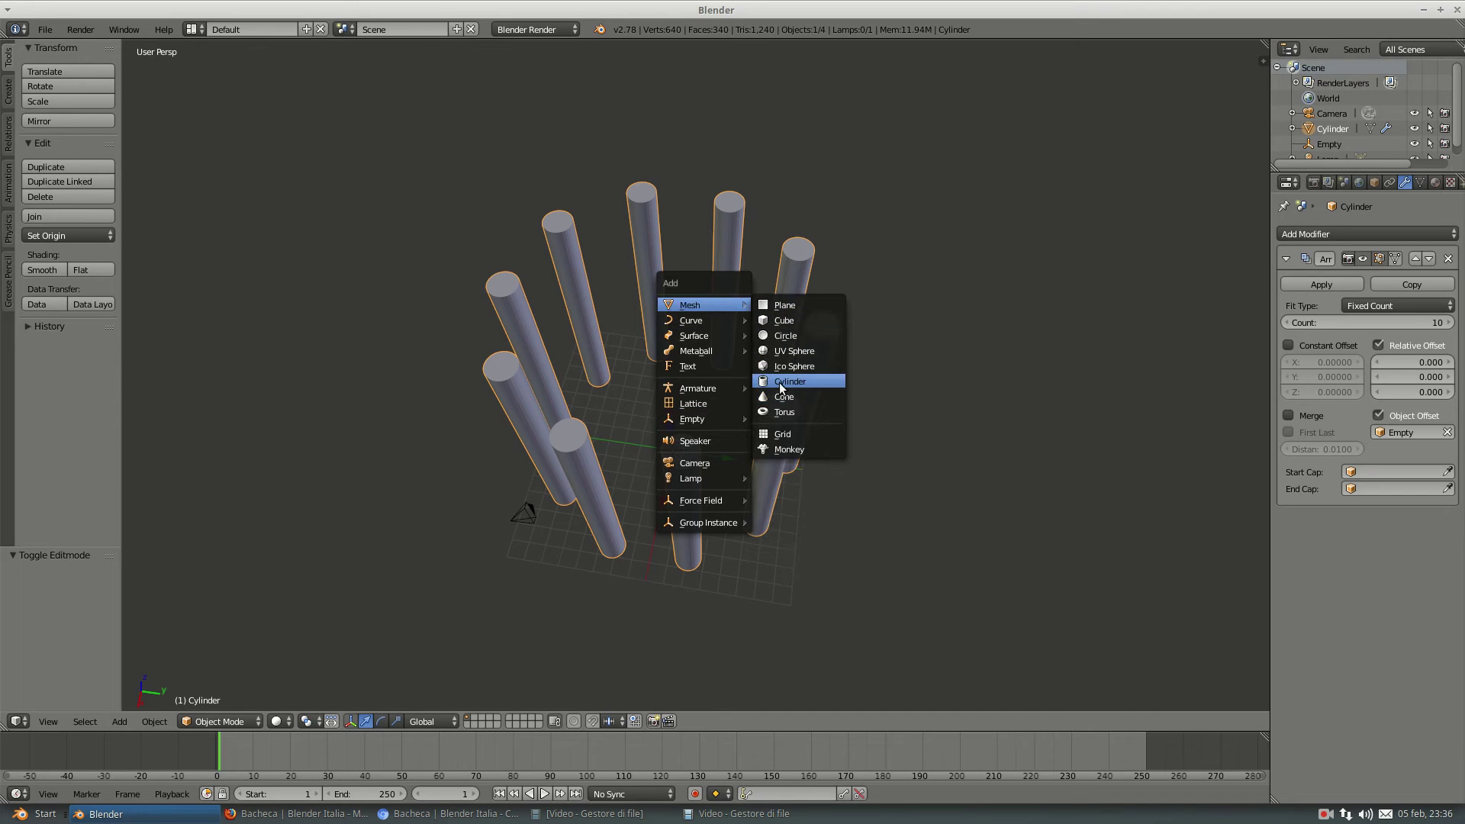
{"action": "left_click", "coordinate": [784, 381]}
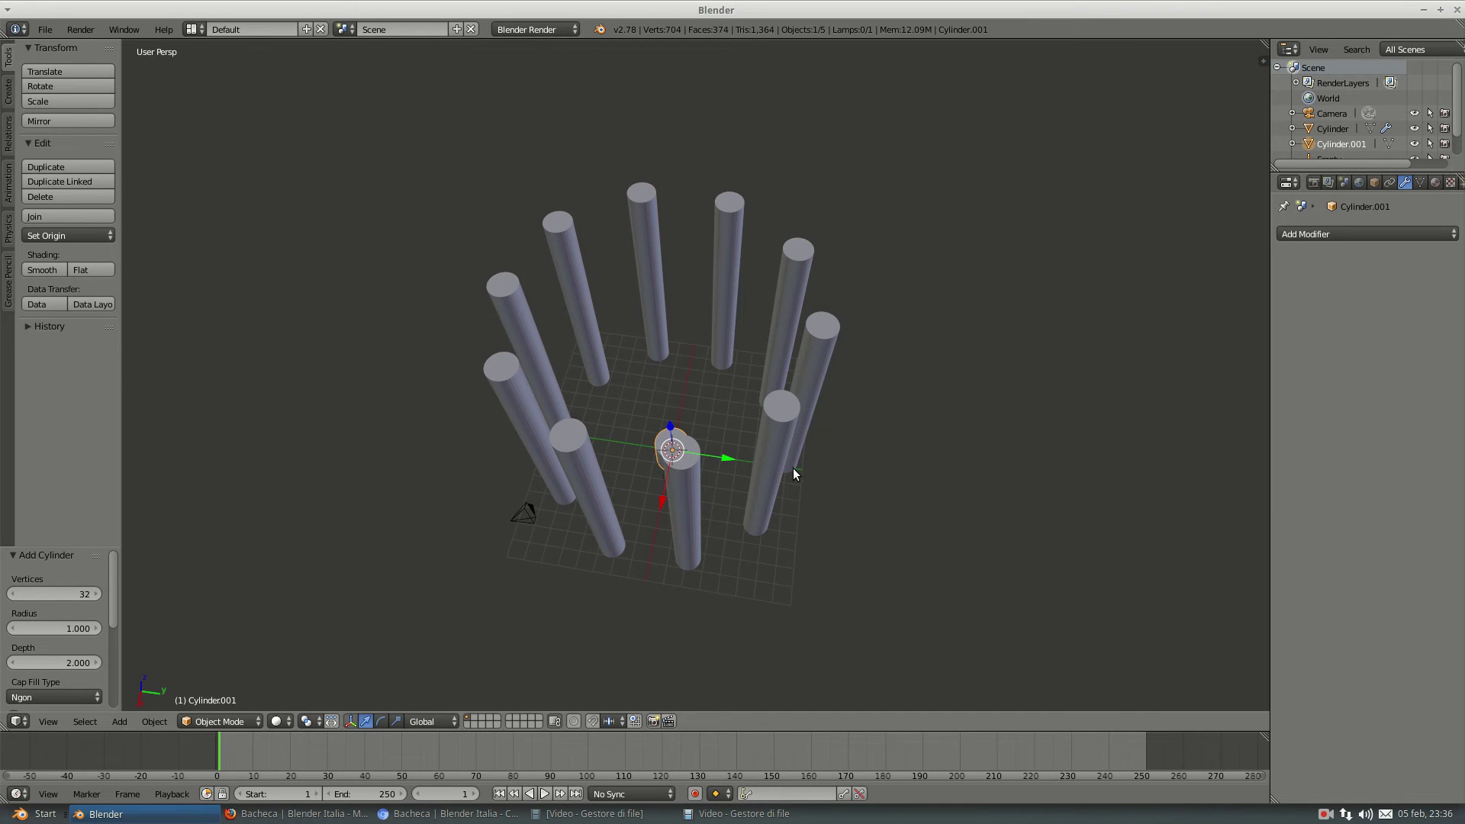
{"action": "key", "text": "s"}
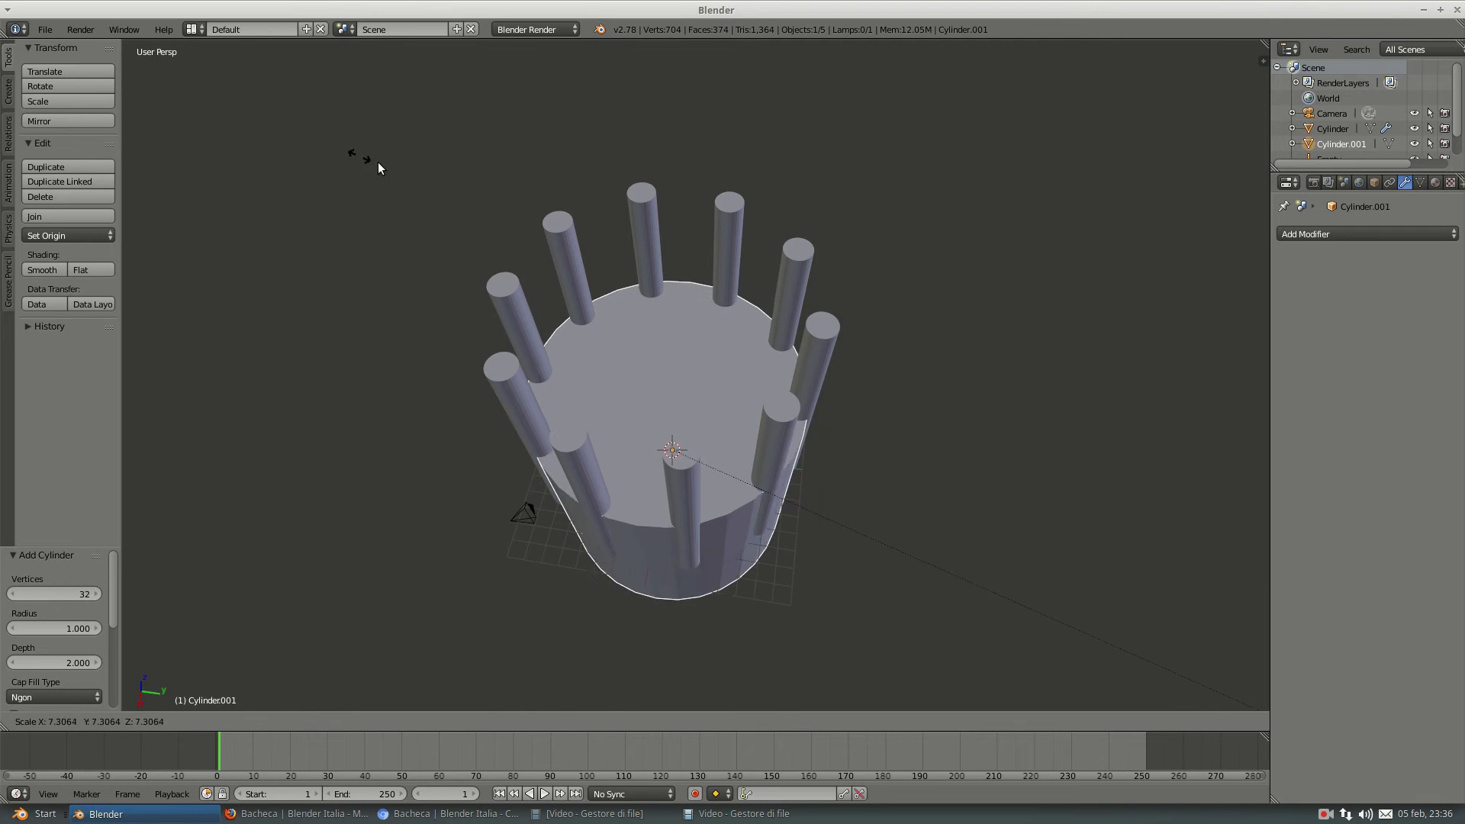
{"action": "left_click", "coordinate": [624, 257]}
{"action": "mouse_move", "coordinate": [637, 323]}
{"action": "middle_mouse_down"}
{"action": "mouse_move", "coordinate": [685, 285]}
{"action": "mouse_move", "coordinate": [697, 297]}
{"action": "middle_mouse_up"}
{"action": "scroll", "coordinate": [698, 303], "scroll_direction": "down", "scroll_amount": 3}
- Pull Cylinder.001's top face down along Z to about −18.5
{"action": "key", "text": "Tab"}
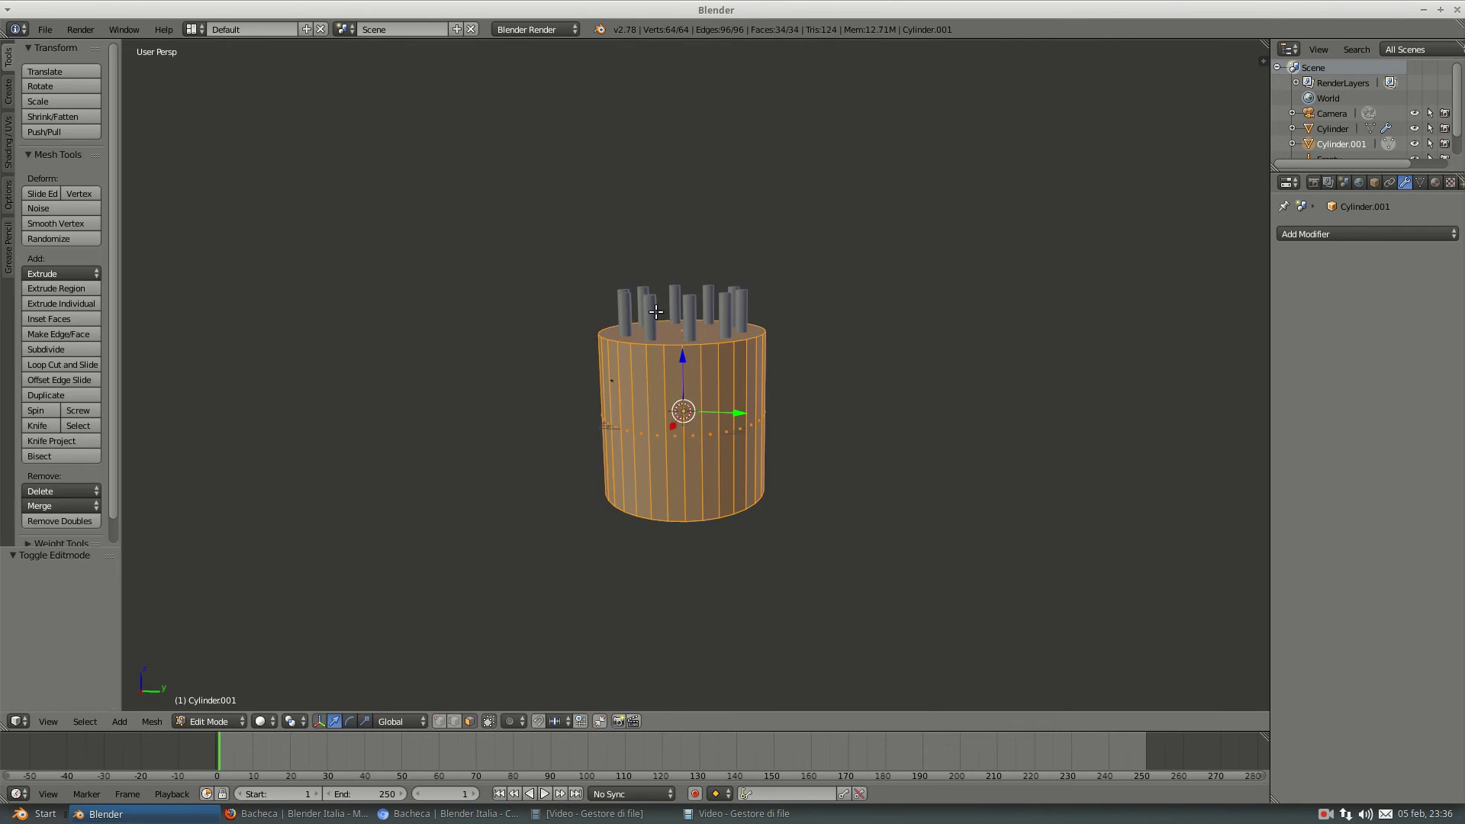
{"action": "right_click", "coordinate": [680, 329]}
{"action": "key", "text": "g"}
{"action": "key", "text": "z"}
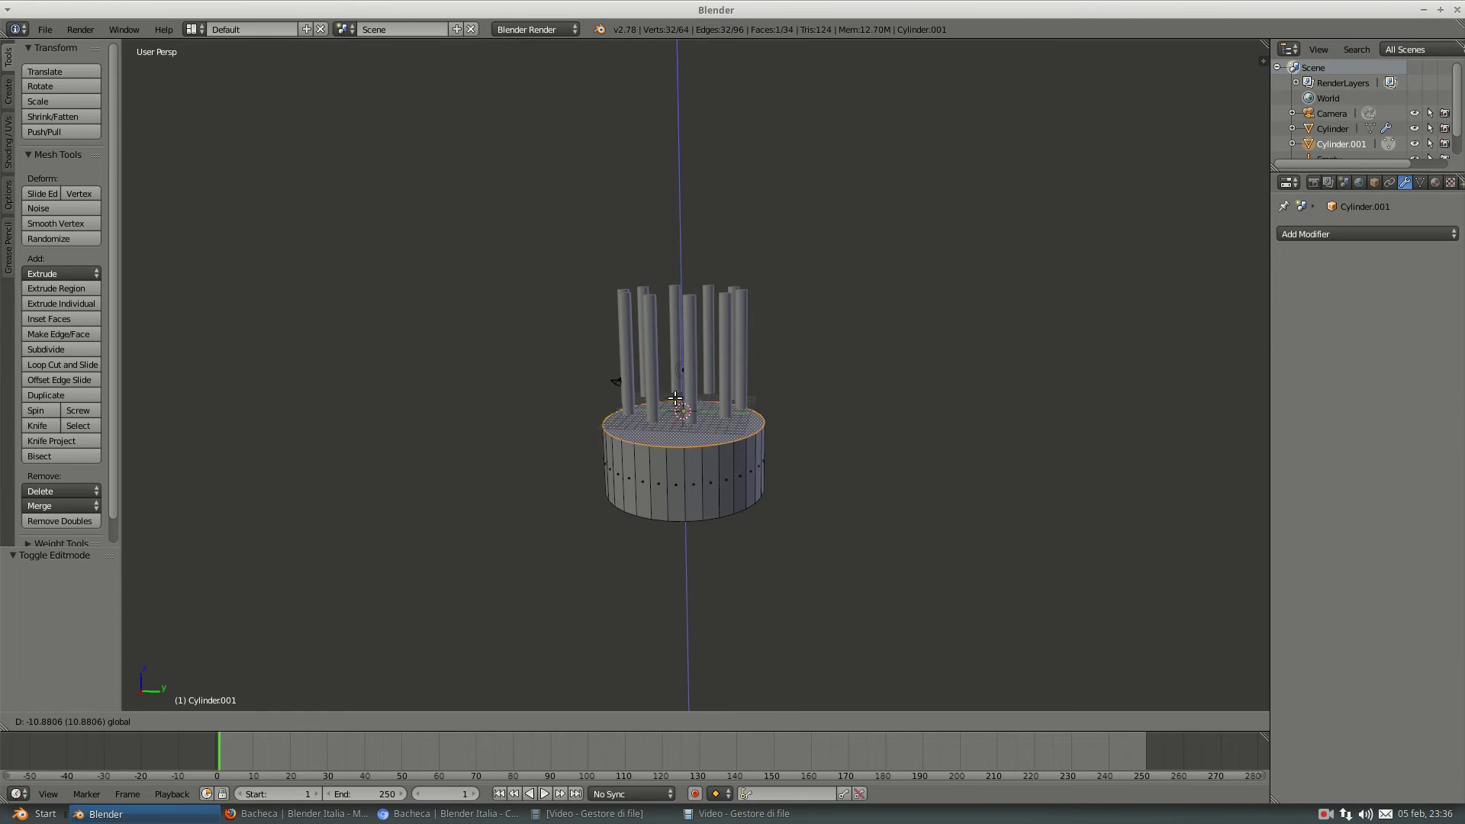
{"action": "left_click", "coordinate": [664, 454]}
- Readjust the top face height along Z to set the disc's final thickness
{"action": "scroll", "coordinate": [711, 474], "scroll_direction": "up", "scroll_amount": 2}
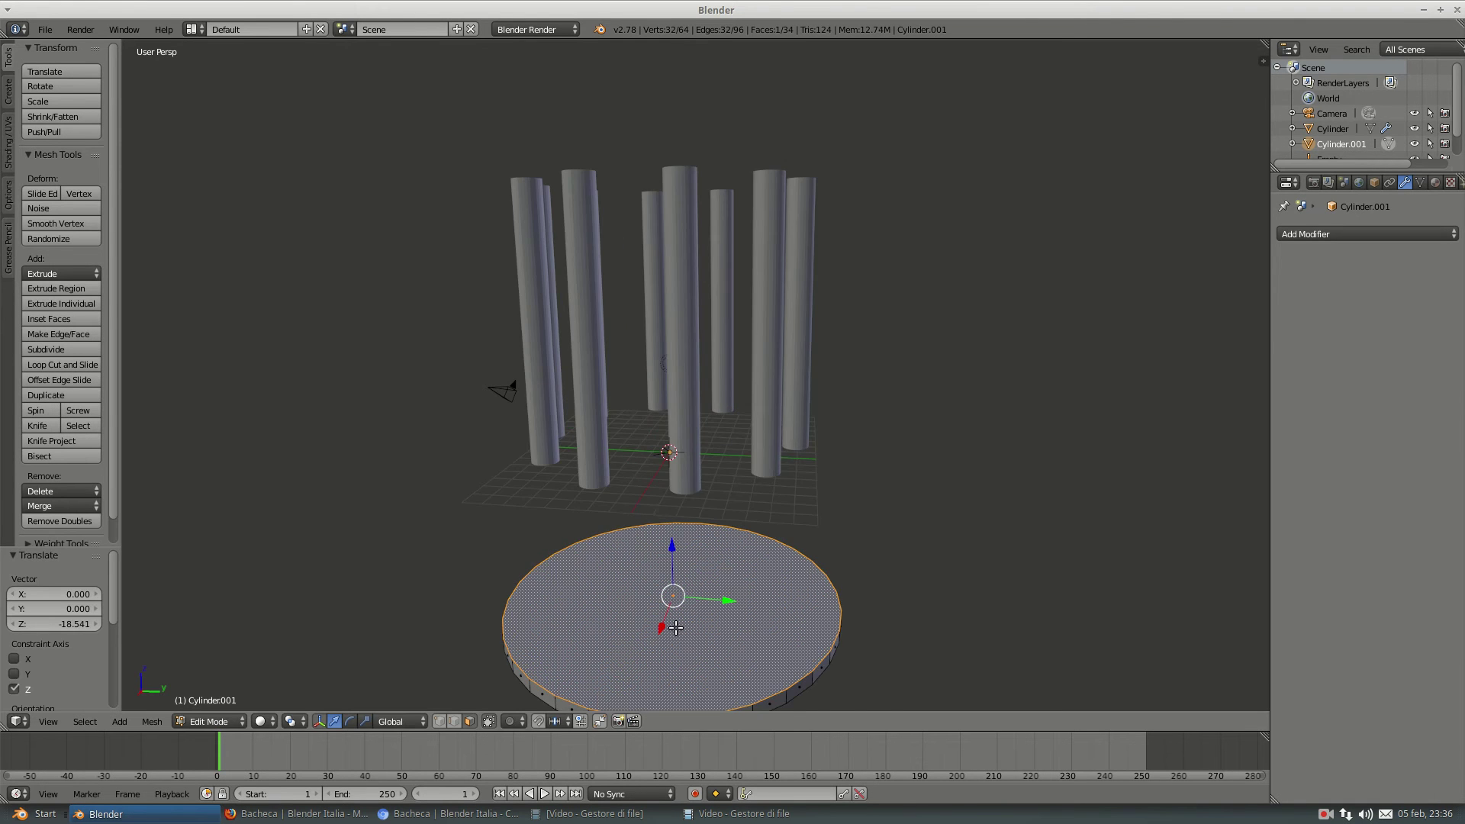
{"action": "scroll", "coordinate": [710, 474], "scroll_direction": "up", "scroll_amount": 2}
{"action": "scroll", "coordinate": [710, 474], "scroll_direction": "up", "scroll_amount": 2}
{"action": "key", "text": "g"}
{"action": "key", "text": "z"}
{"action": "left_click", "coordinate": [715, 407]}
{"action": "middle_click_drag", "start_coordinate": [715, 408], "coordinate": [617, 518]}
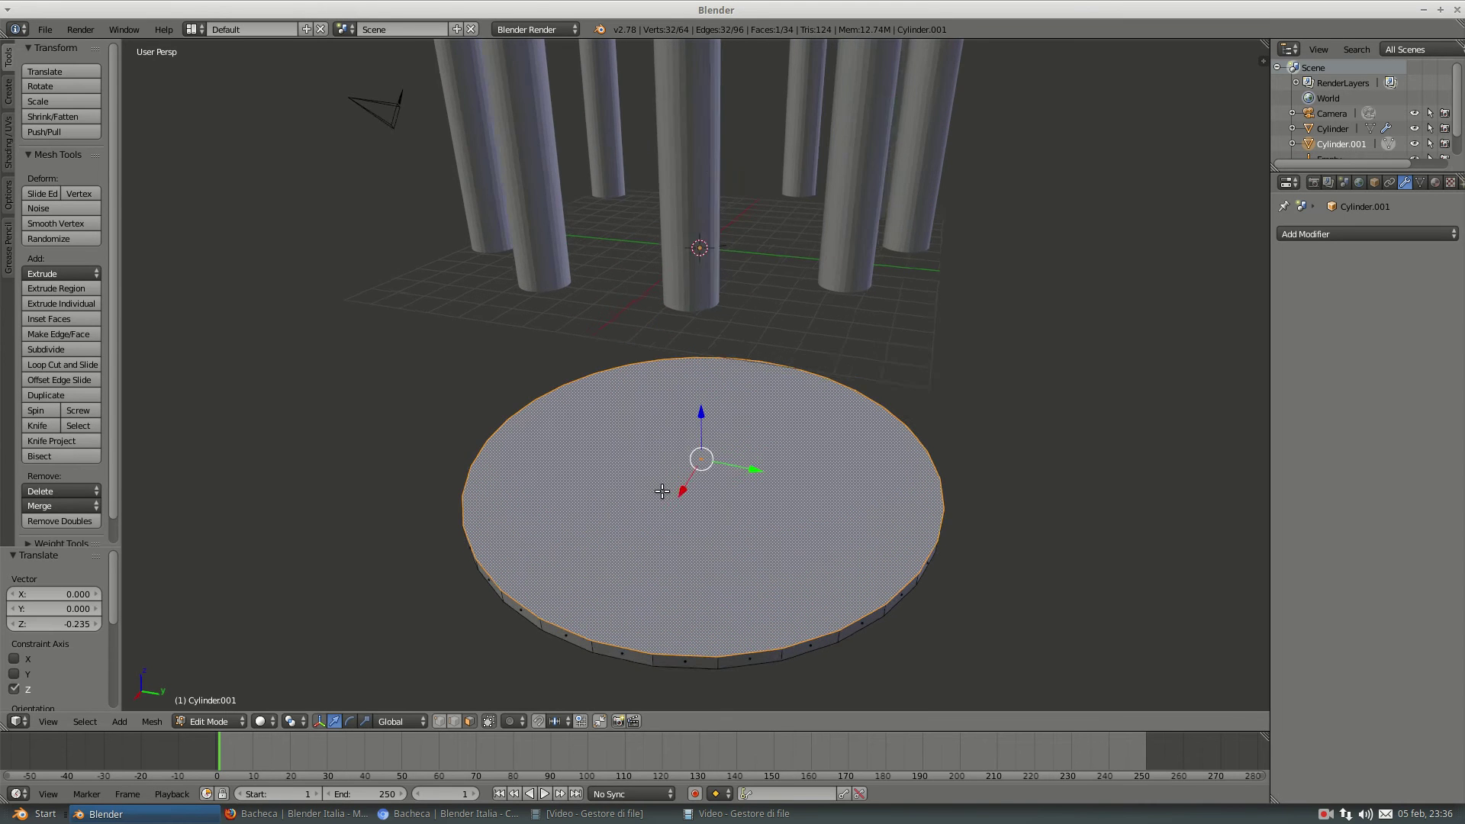
{"action": "scroll", "coordinate": [622, 510], "scroll_direction": "up", "scroll_amount": 1}
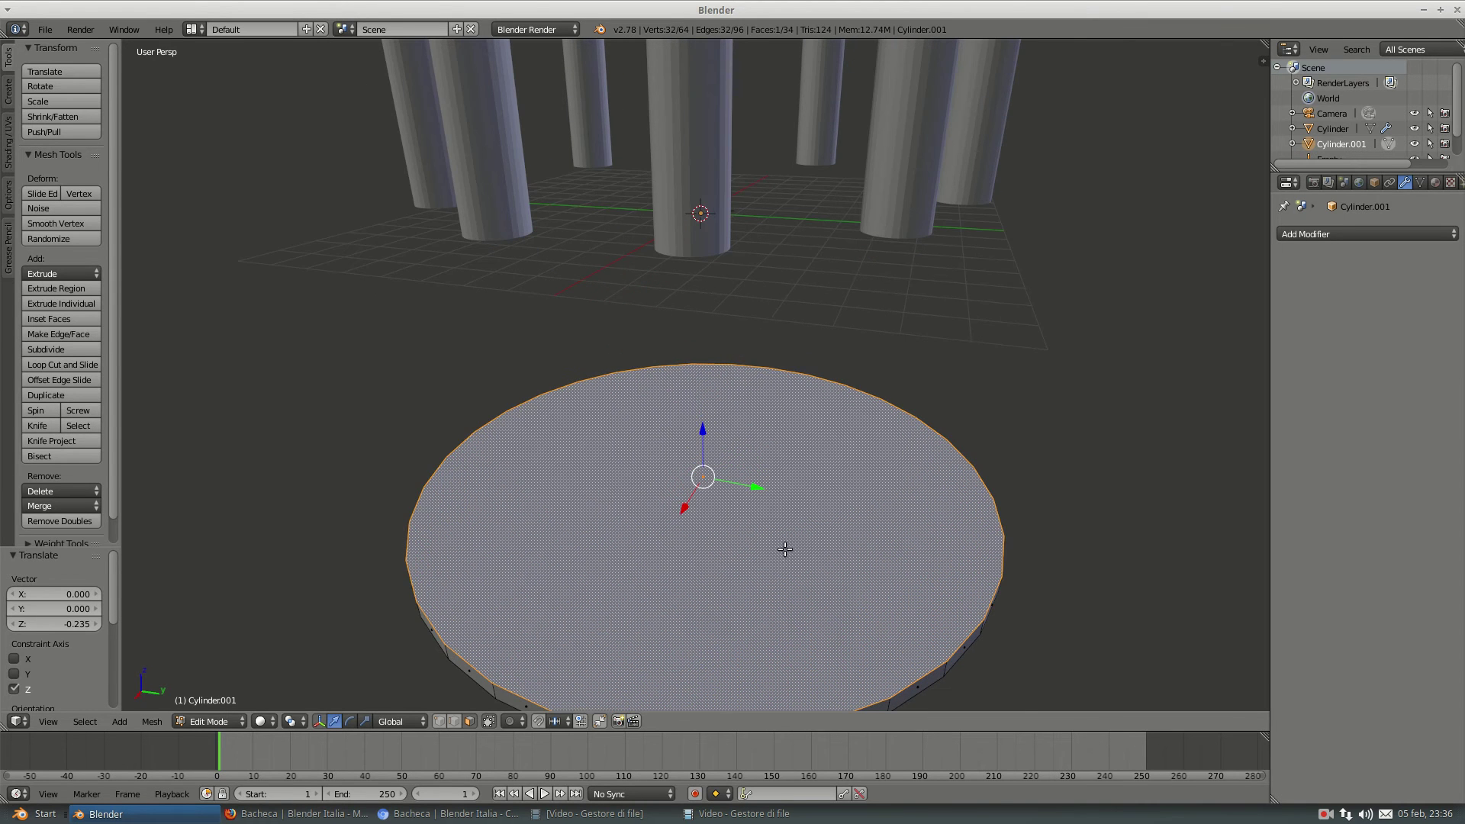
{"action": "key", "text": "i"}
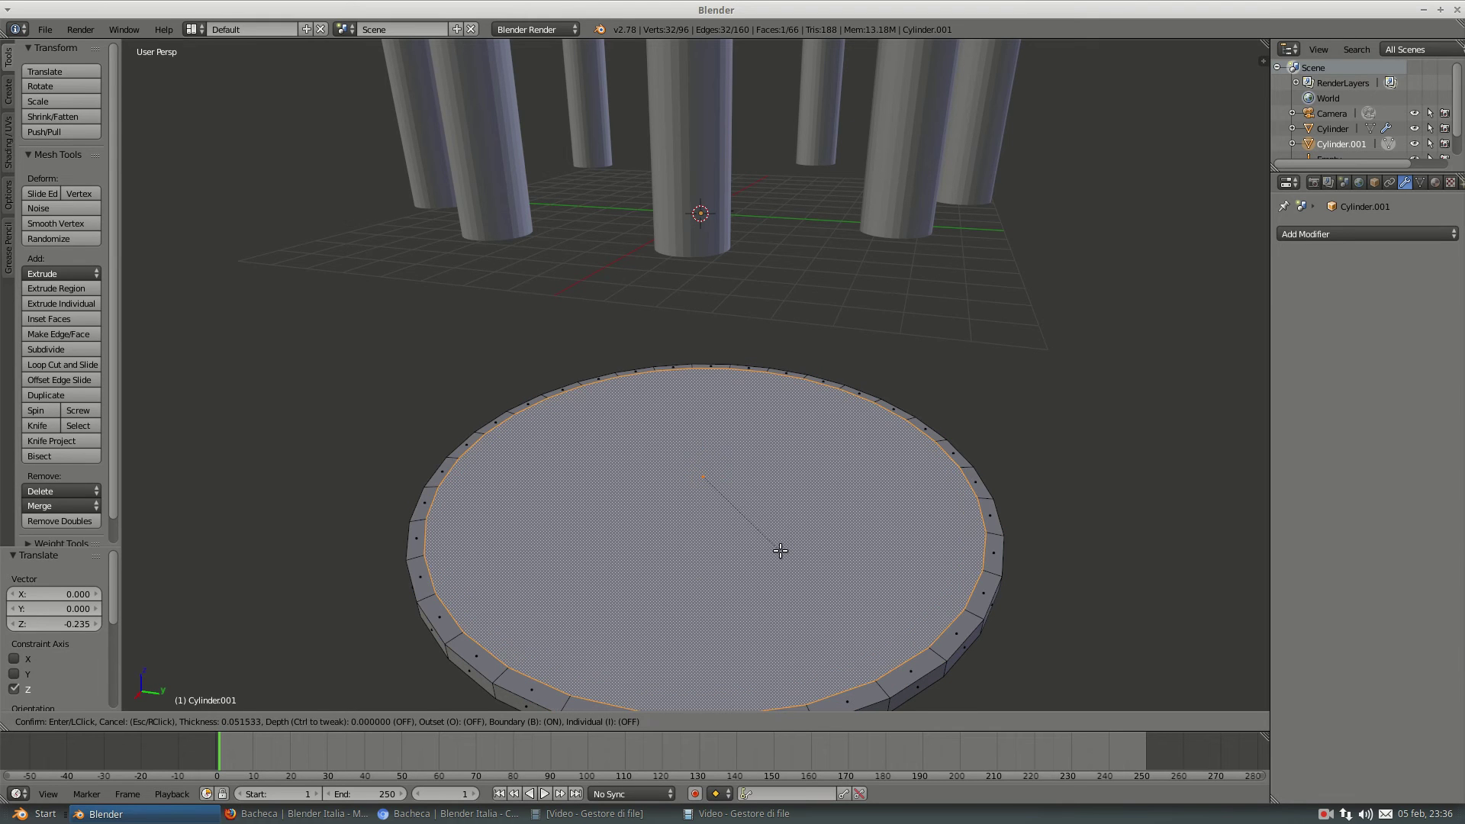
- Inset the disc's top face and extrude it up into a second tier
{"action": "left_click", "coordinate": [780, 550]}
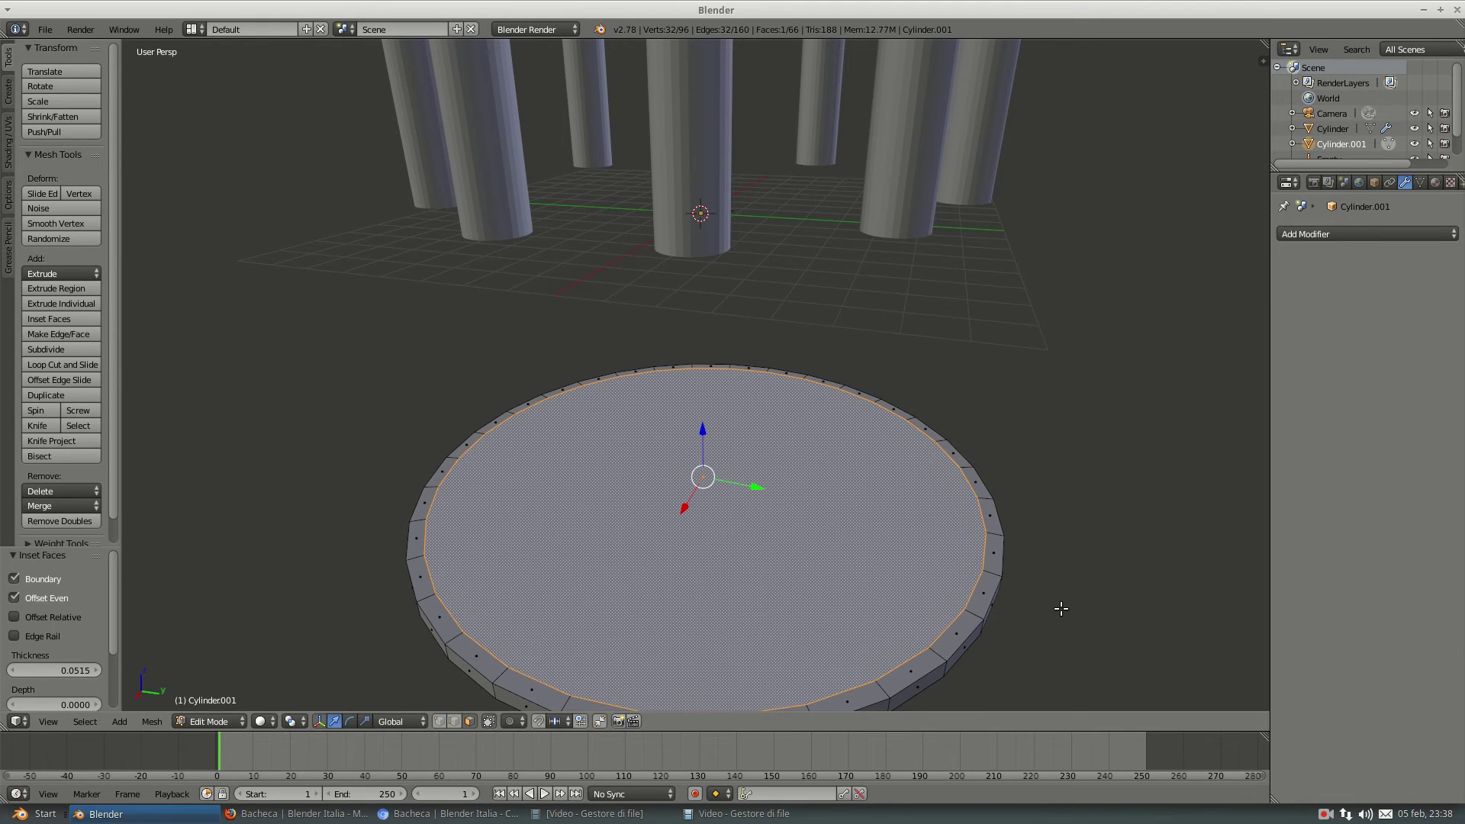
{"action": "scroll", "coordinate": [1057, 591], "scroll_direction": "down", "scroll_amount": 3}
{"action": "scroll", "coordinate": [1054, 584], "scroll_direction": "down", "scroll_amount": 2}
{"action": "key", "text": "e"}
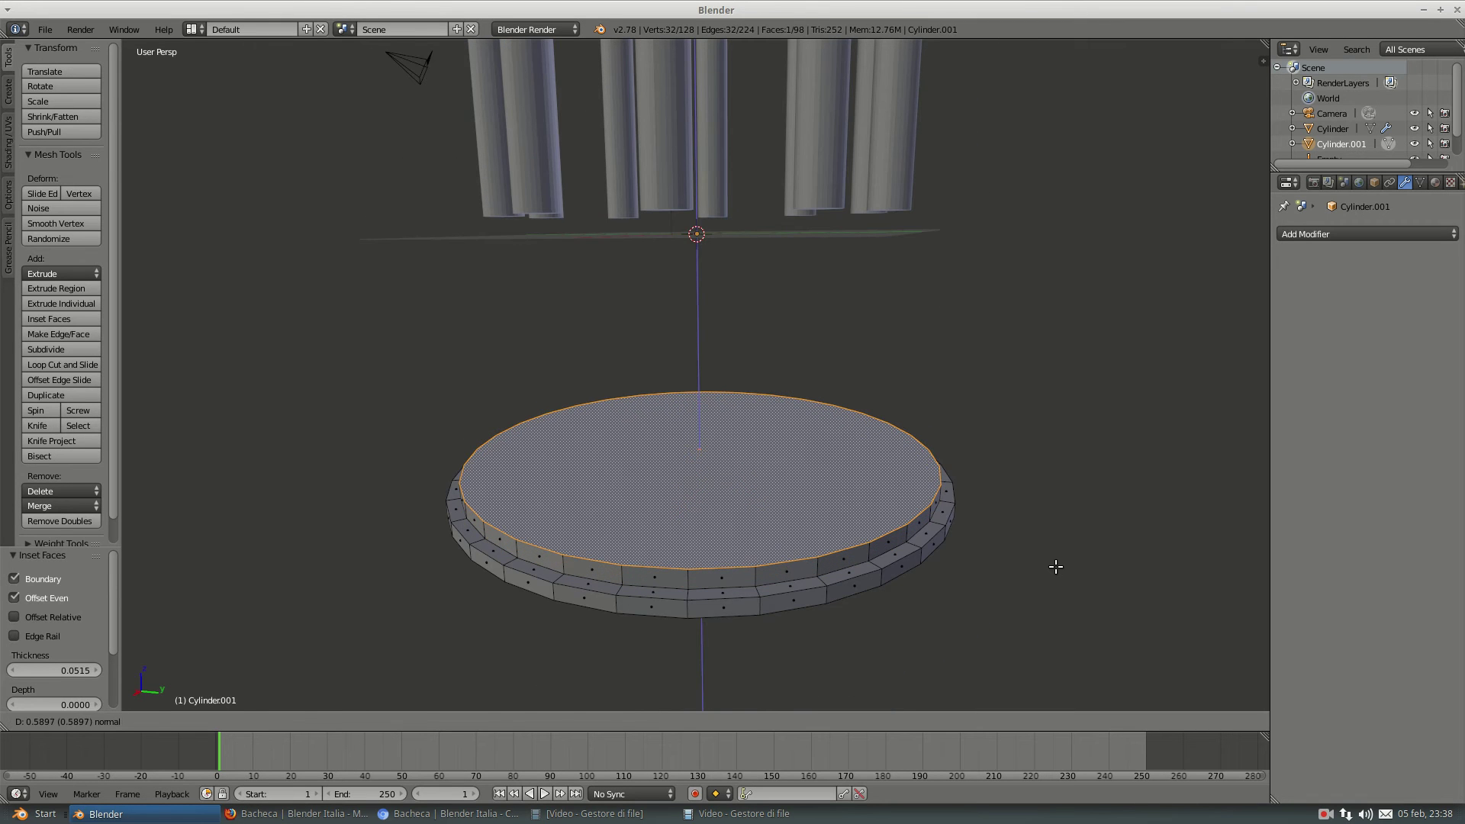
{"action": "left_click", "coordinate": [1056, 566]}
- Inset and extrude the top face again to form a third tier, returning to Object Mode
{"action": "key", "text": "i"}
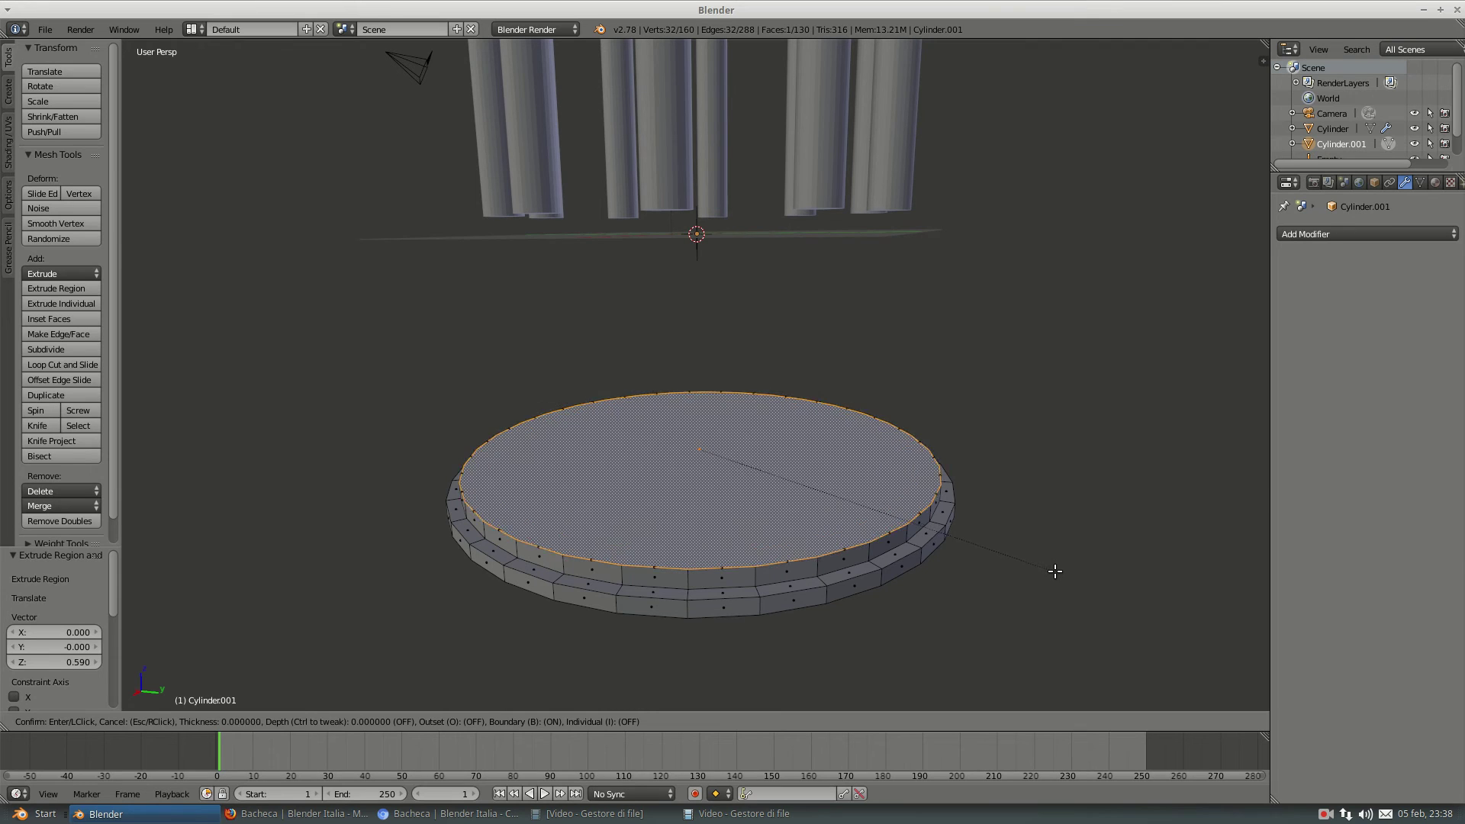
{"action": "left_click", "coordinate": [1053, 566]}
{"action": "key", "text": "e"}
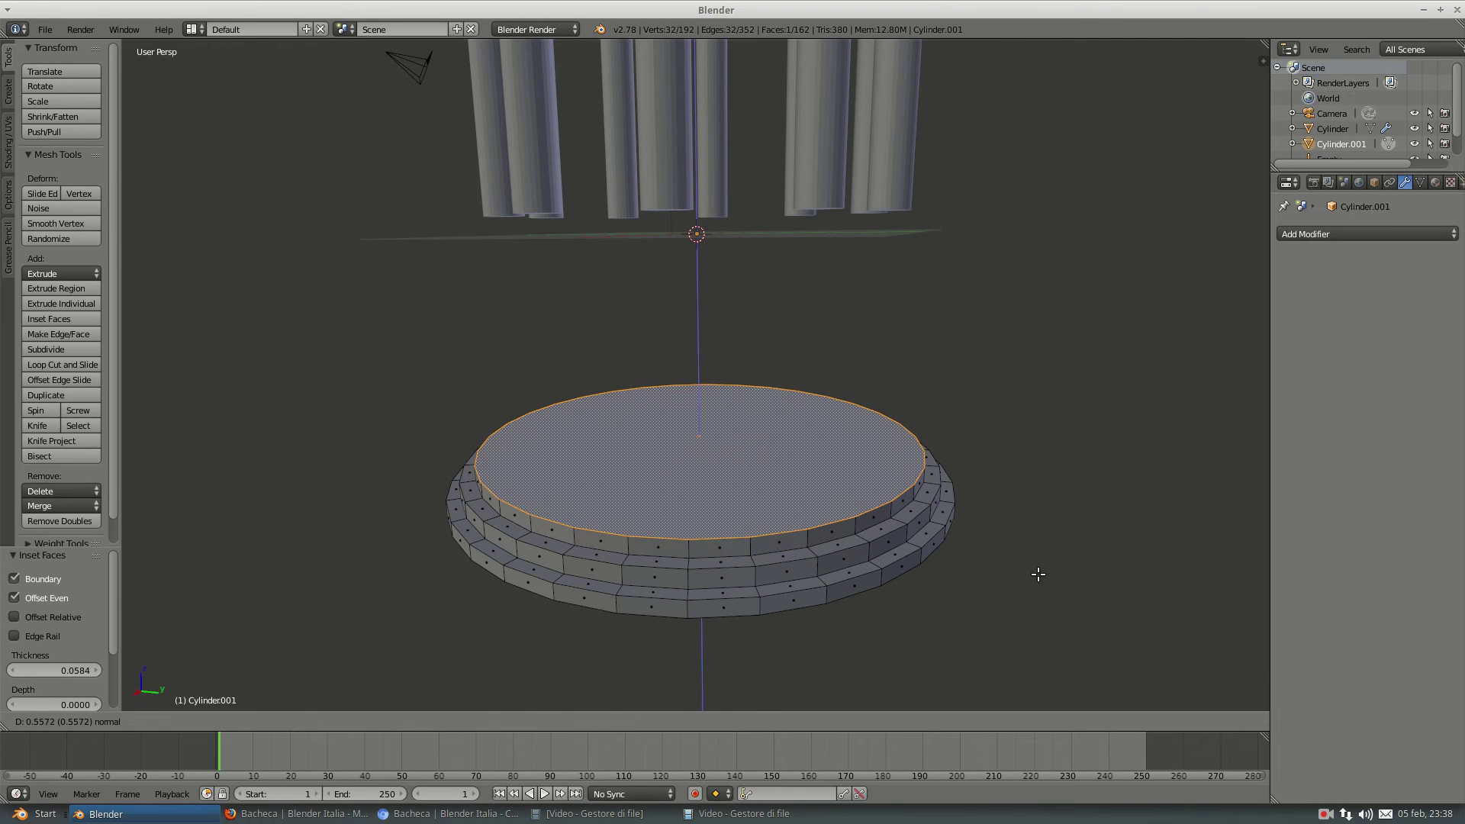
{"action": "left_click", "coordinate": [1037, 574]}
{"action": "key", "text": "Tab"}
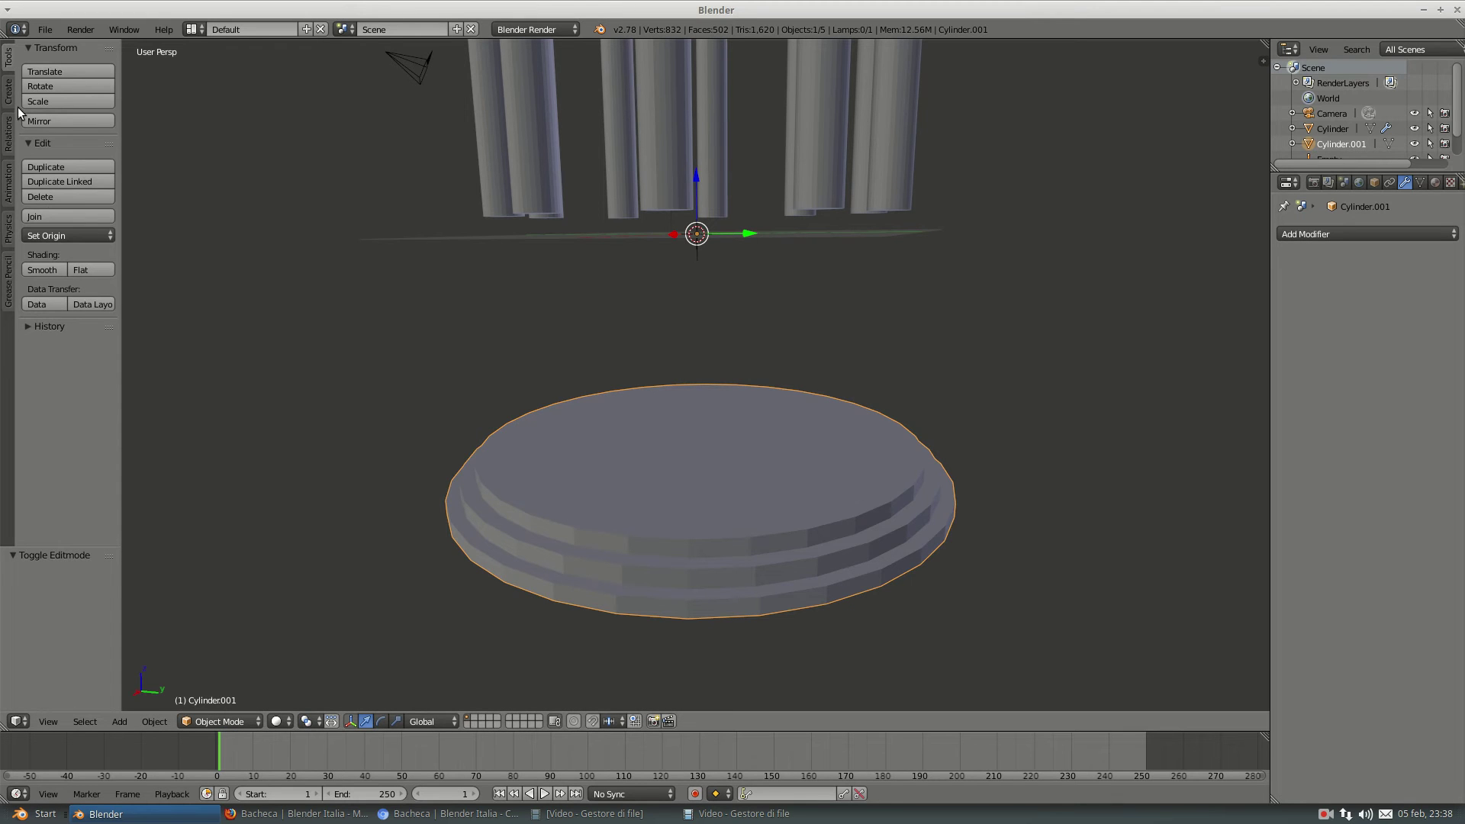
- Set the base's origin to its centre of mass and raise it to Z 8.862 under the columns
{"action": "left_click", "coordinate": [36, 235]}
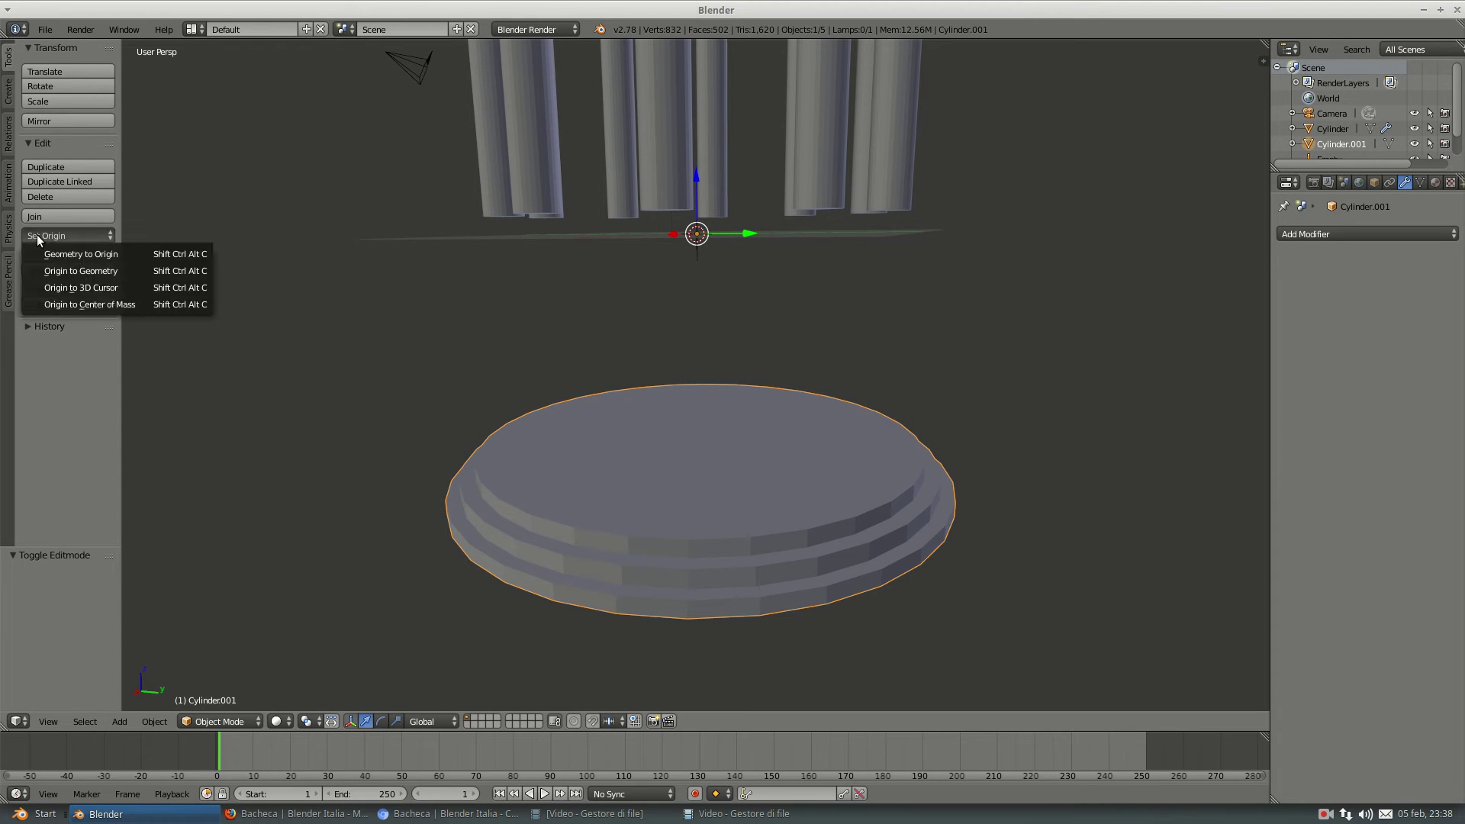
{"action": "left_click", "coordinate": [62, 305]}
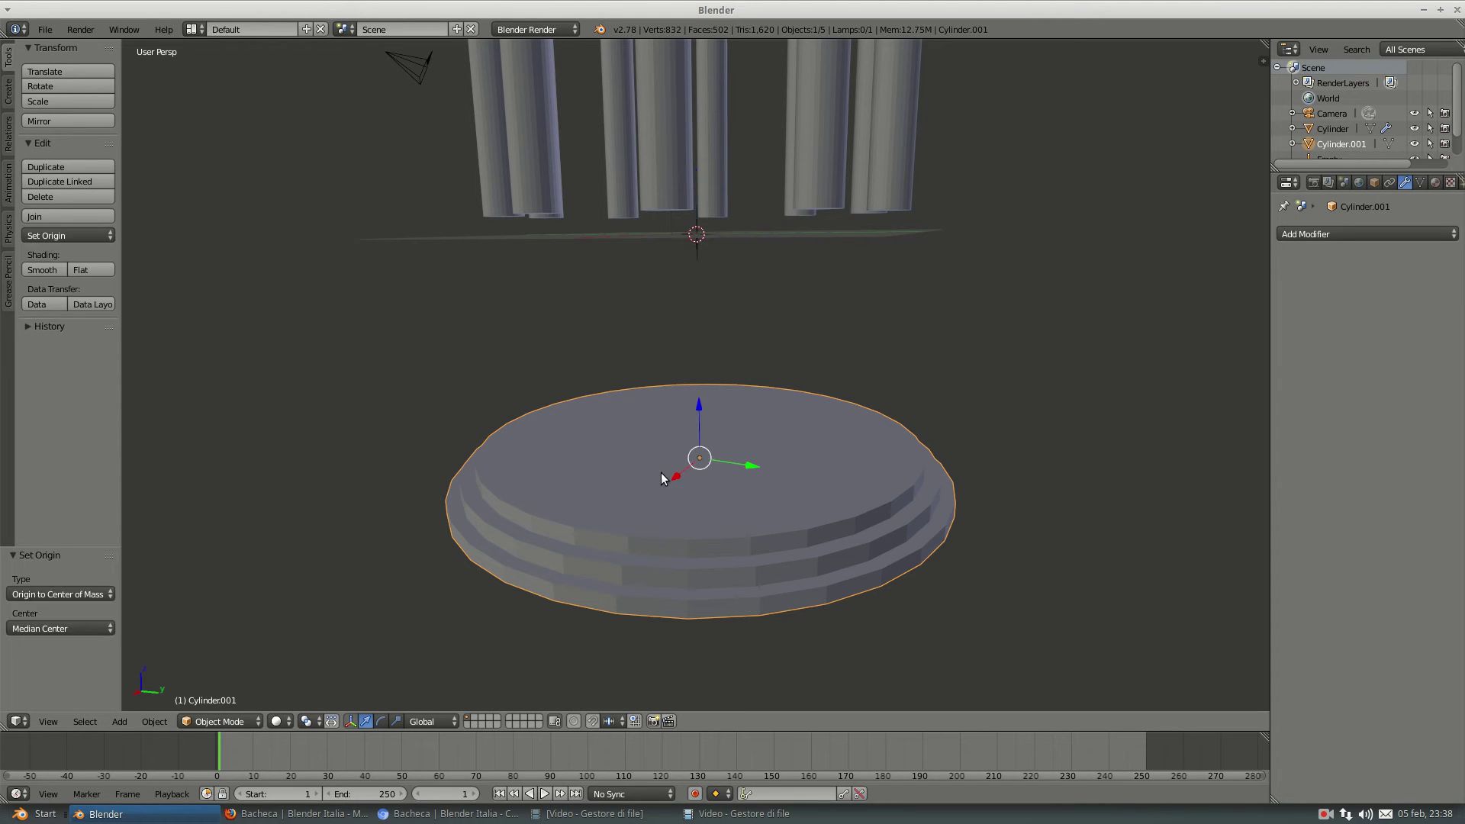
{"action": "middle_click_drag", "start_coordinate": [661, 479], "coordinate": [688, 454]}
{"action": "left_click_drag", "start_coordinate": [702, 422], "coordinate": [699, 246]}
{"action": "mouse_move", "coordinate": [699, 248]}
{"action": "middle_mouse_down"}
{"action": "mouse_move", "coordinate": [693, 473]}
{"action": "mouse_move", "coordinate": [712, 443]}
{"action": "mouse_move", "coordinate": [707, 461]}
{"action": "mouse_move", "coordinate": [742, 455]}
{"action": "middle_mouse_up"}
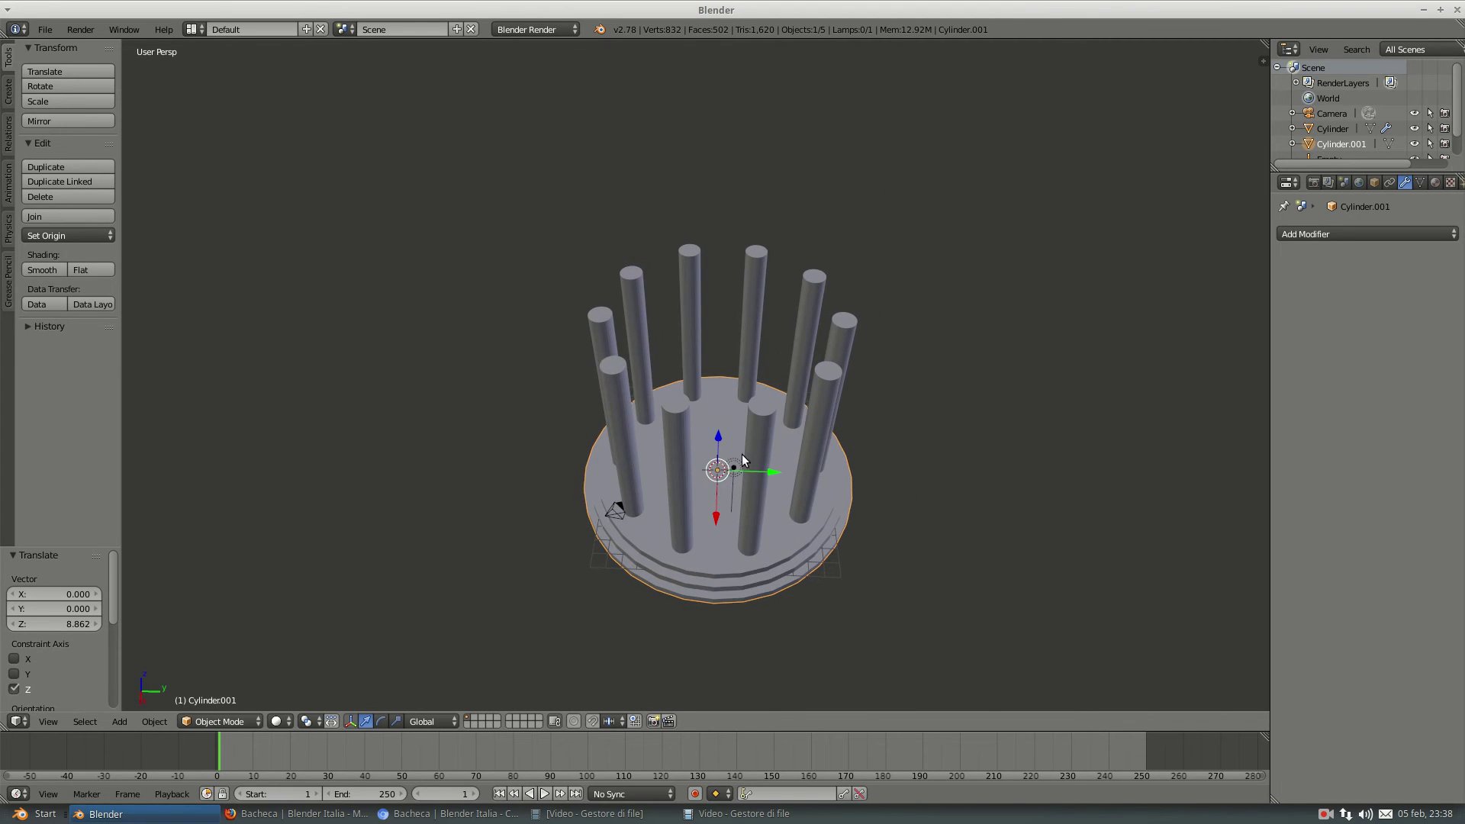
- Add a third cylinder and move it along Z above the columns
{"action": "key", "text": "shift+a"}
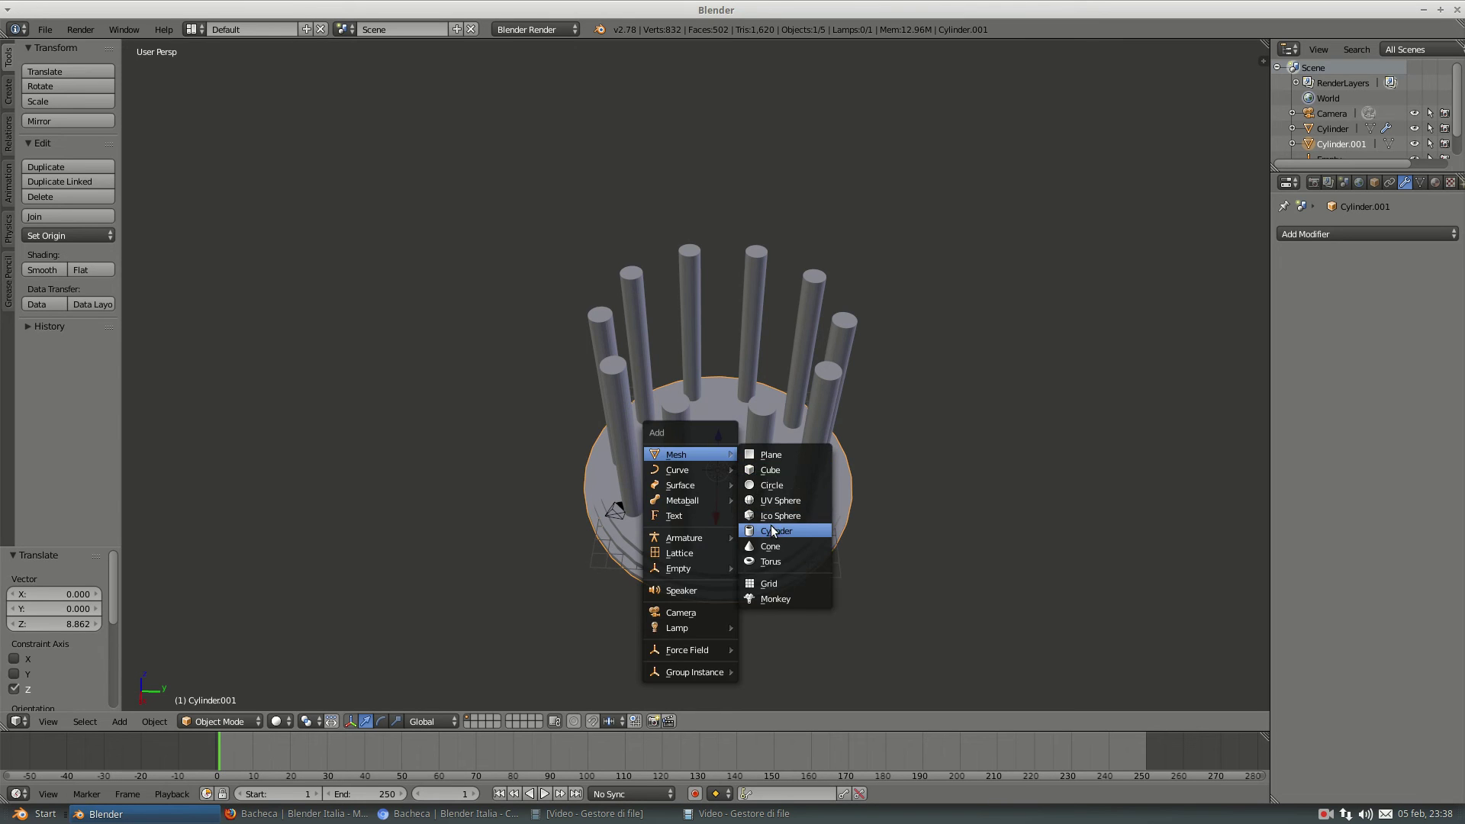
{"action": "left_click", "coordinate": [775, 532]}
{"action": "middle_click_drag", "start_coordinate": [765, 473], "coordinate": [767, 431]}
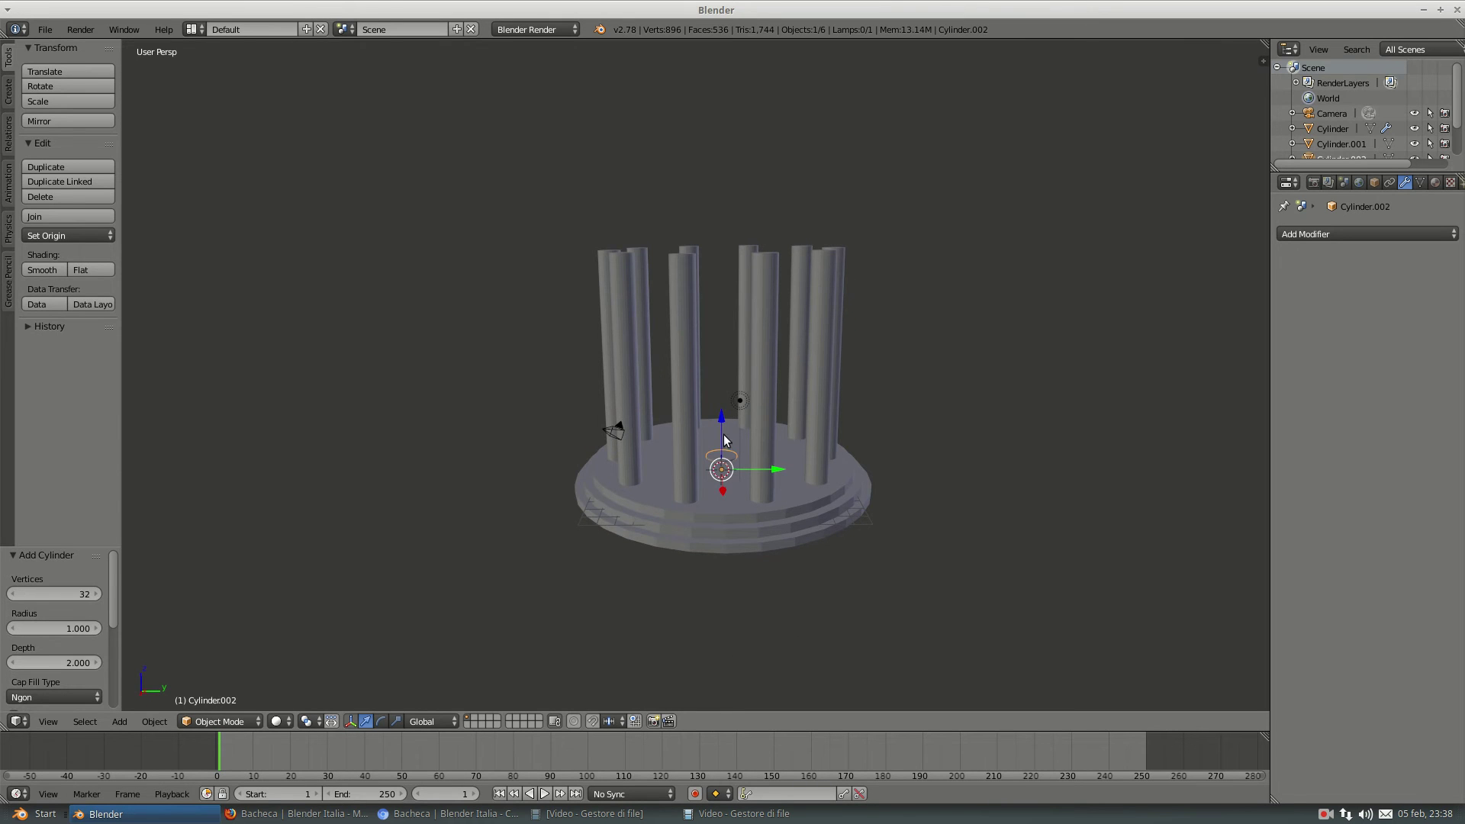
{"action": "key", "text": "g"}
{"action": "key", "text": "z"}
{"action": "left_click", "coordinate": [712, 194]}
{"action": "mouse_move", "coordinate": [749, 195]}
{"action": "middle_mouse_down"}
{"action": "mouse_move", "coordinate": [711, 231]}
{"action": "mouse_move", "coordinate": [723, 209]}
{"action": "middle_mouse_up"}
- Scale Cylinder.002 8.361 times into a wide drum and adjust its height
{"action": "key", "text": "s"}
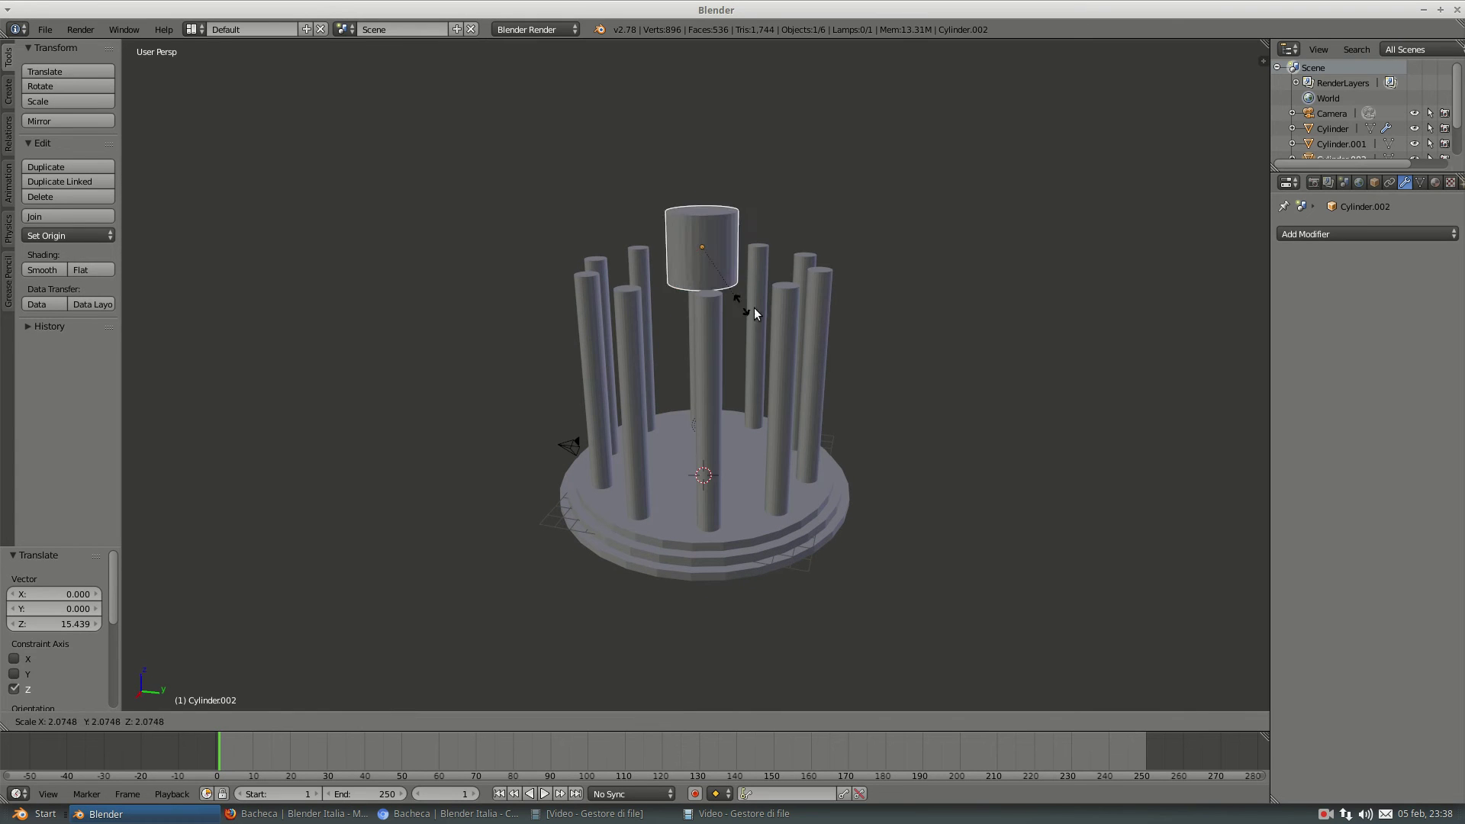
{"action": "left_click", "coordinate": [943, 388]}
{"action": "key", "text": "g"}
{"action": "key", "text": "z"}
{"action": "left_click", "coordinate": [677, 70]}
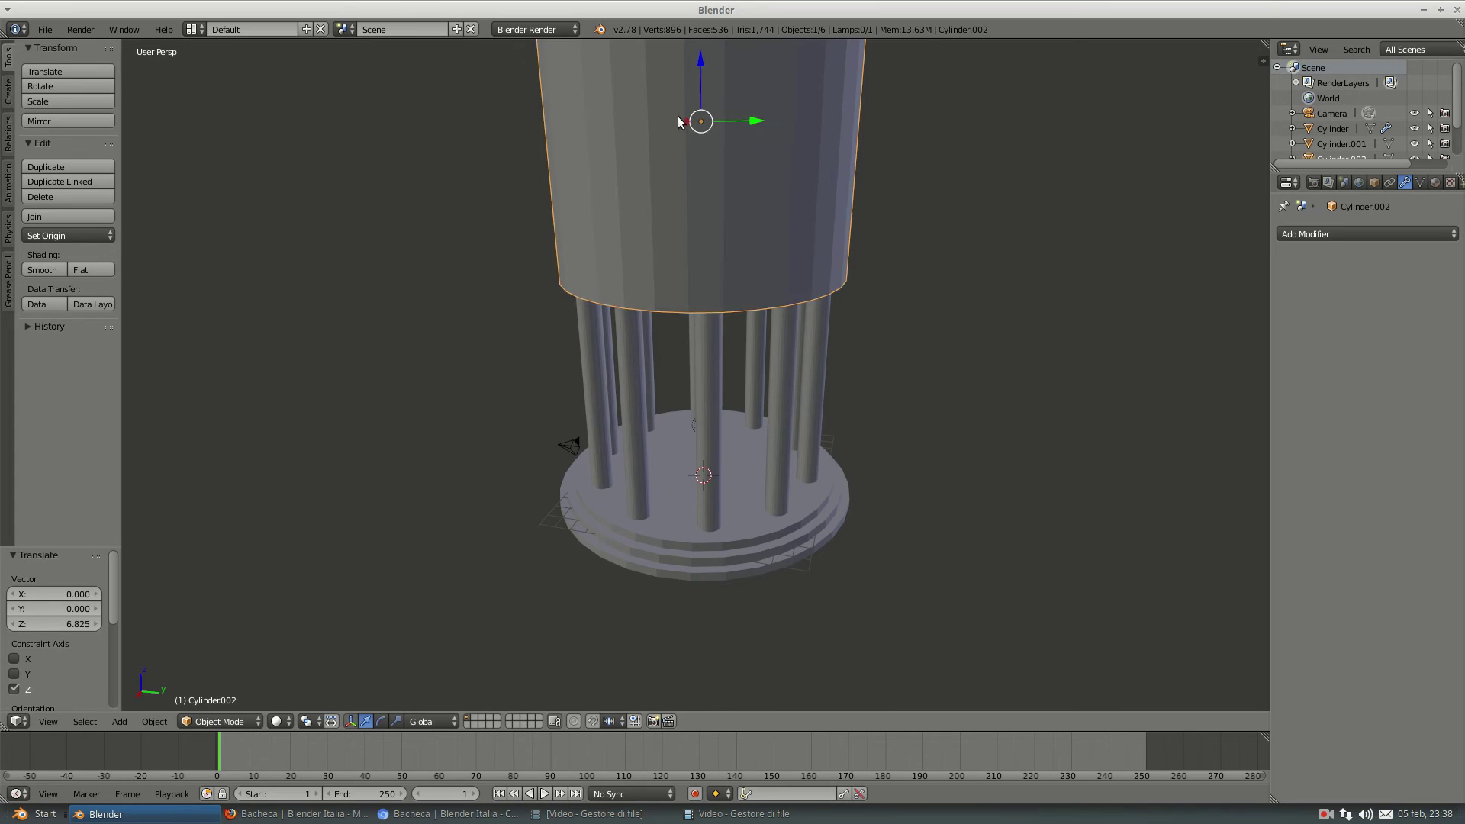
{"action": "middle_click_drag", "start_coordinate": [677, 70], "coordinate": [697, 191]}
- Lower the drum along Z so it rests directly on the column ring
{"action": "key", "text": "g"}
{"action": "key", "text": "z"}
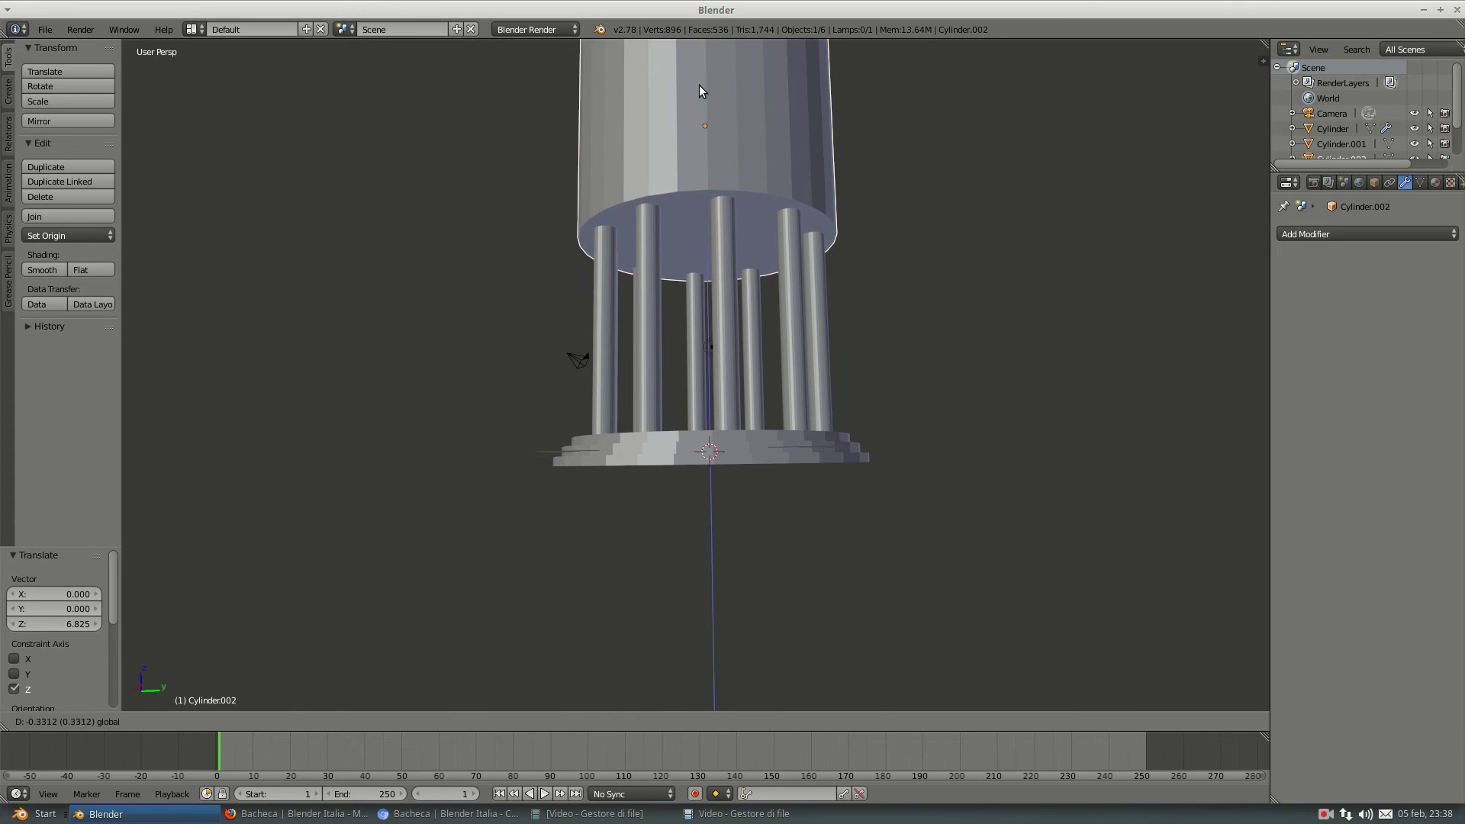
{"action": "left_click", "coordinate": [701, 78]}
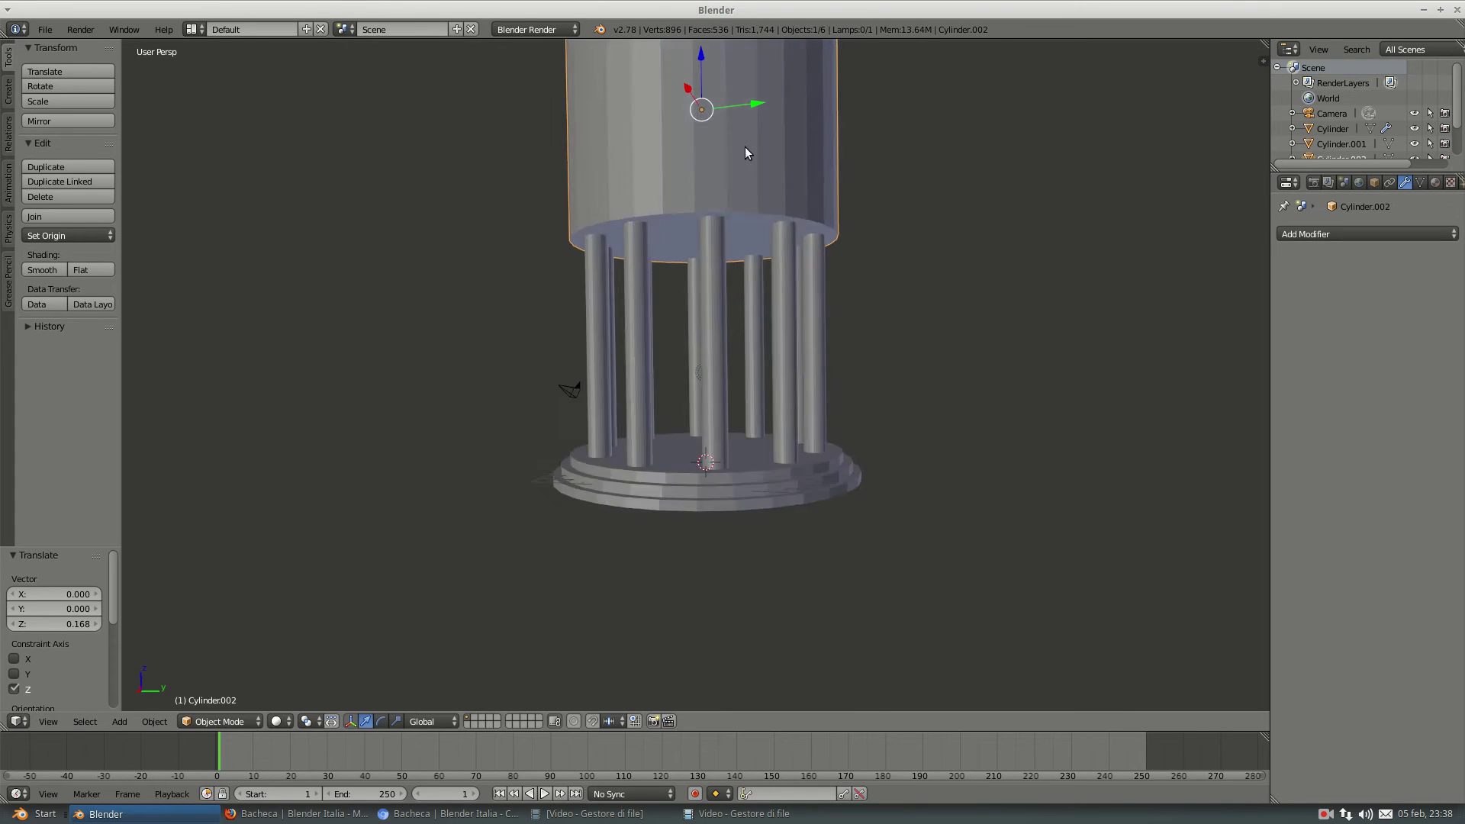
{"action": "middle_click_drag", "start_coordinate": [699, 75], "coordinate": [725, 275]}
{"action": "scroll", "coordinate": [726, 259], "scroll_direction": "down", "scroll_amount": 3}
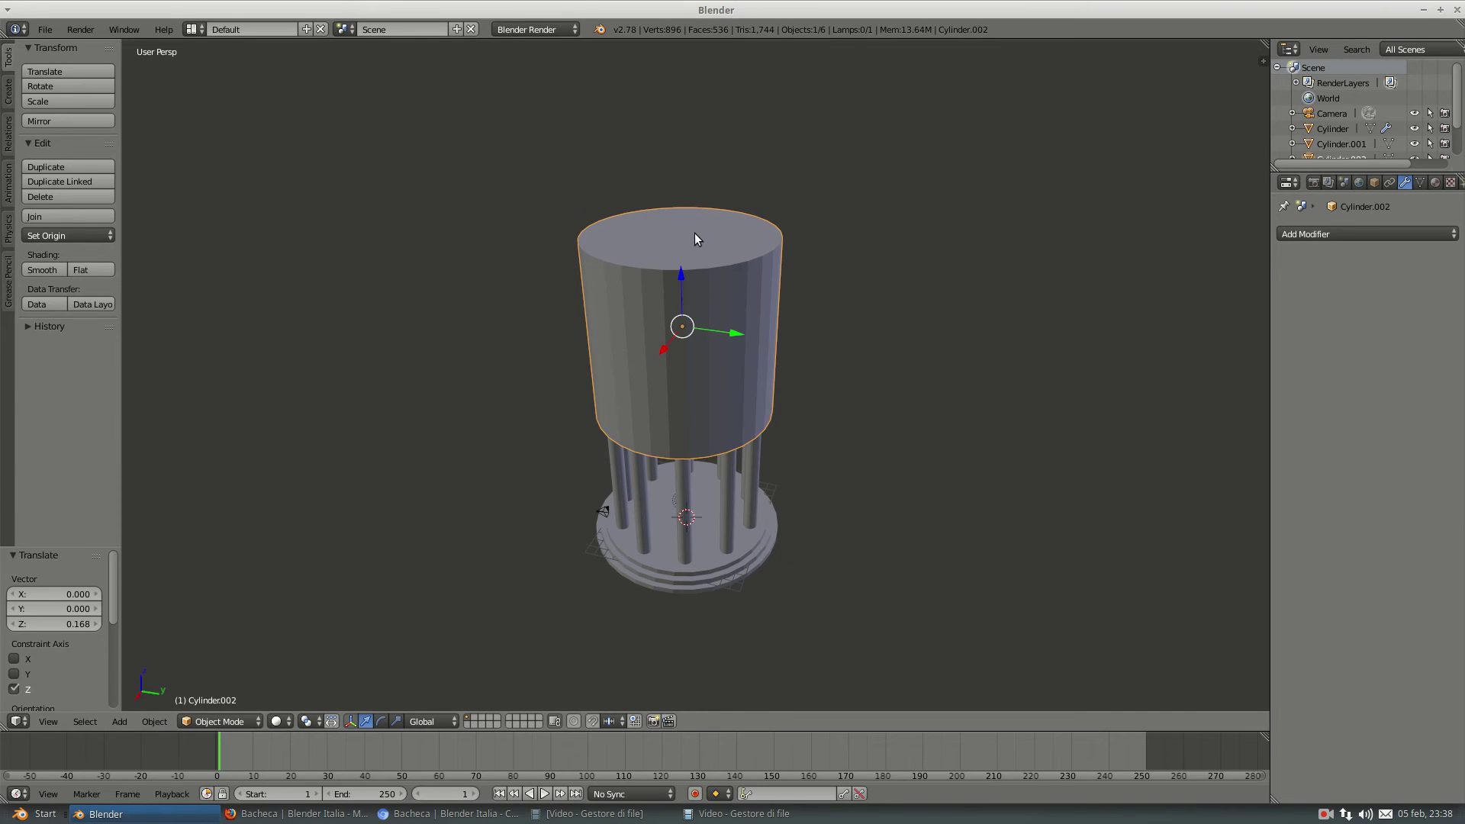
{"action": "key", "text": "Tab"}
{"action": "right_click", "coordinate": [691, 233]}
- Lower the drum's top face to flatten it into a thin roof slab over the columns
{"action": "key", "text": "e"}
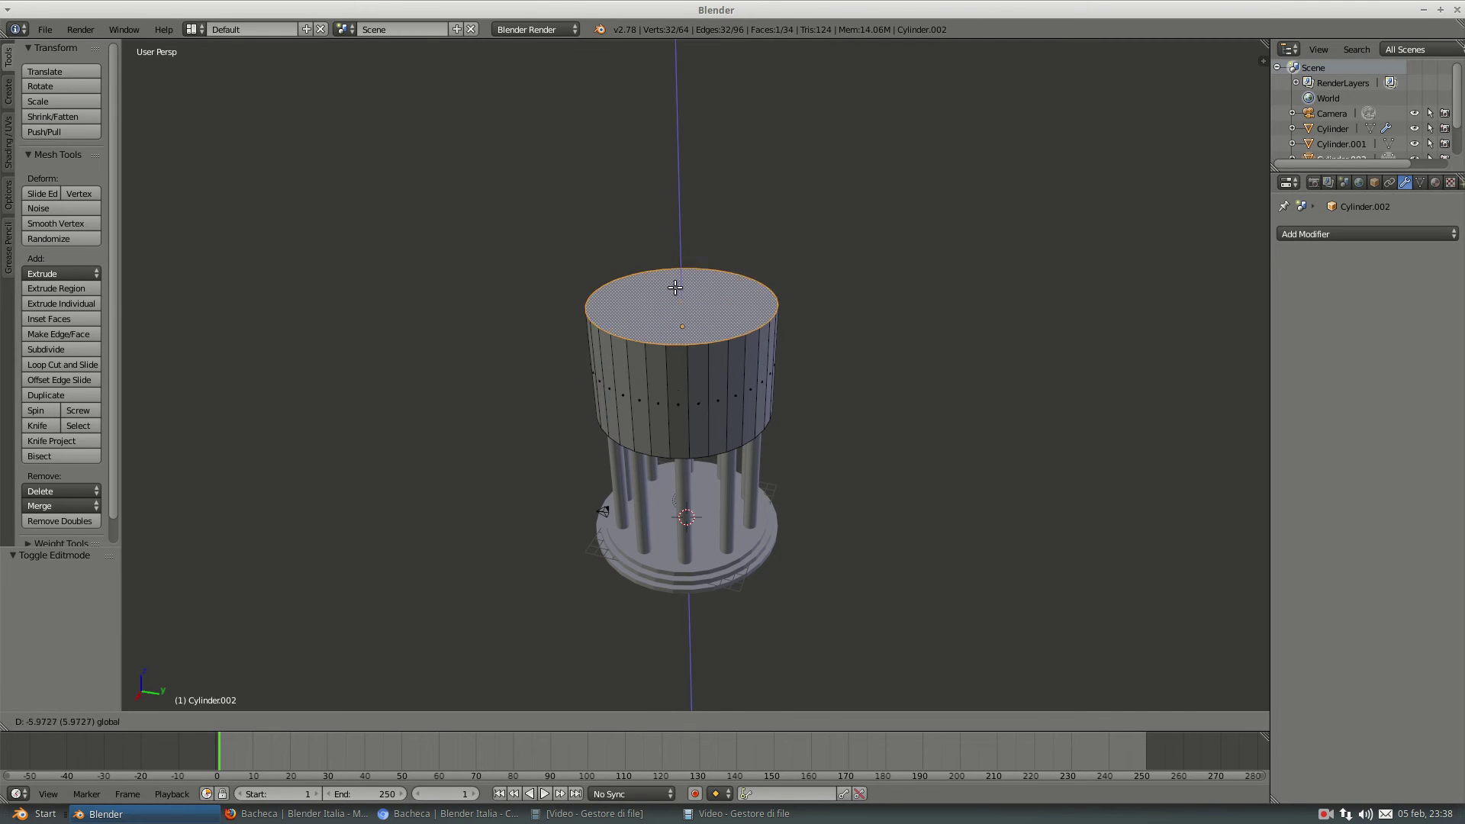
{"action": "left_click", "coordinate": [666, 403]}
{"action": "middle_click_drag", "start_coordinate": [665, 403], "coordinate": [672, 349]}
{"action": "scroll", "coordinate": [673, 349], "scroll_direction": "up", "scroll_amount": 2}
{"action": "scroll", "coordinate": [673, 350], "scroll_direction": "up", "scroll_amount": 2}
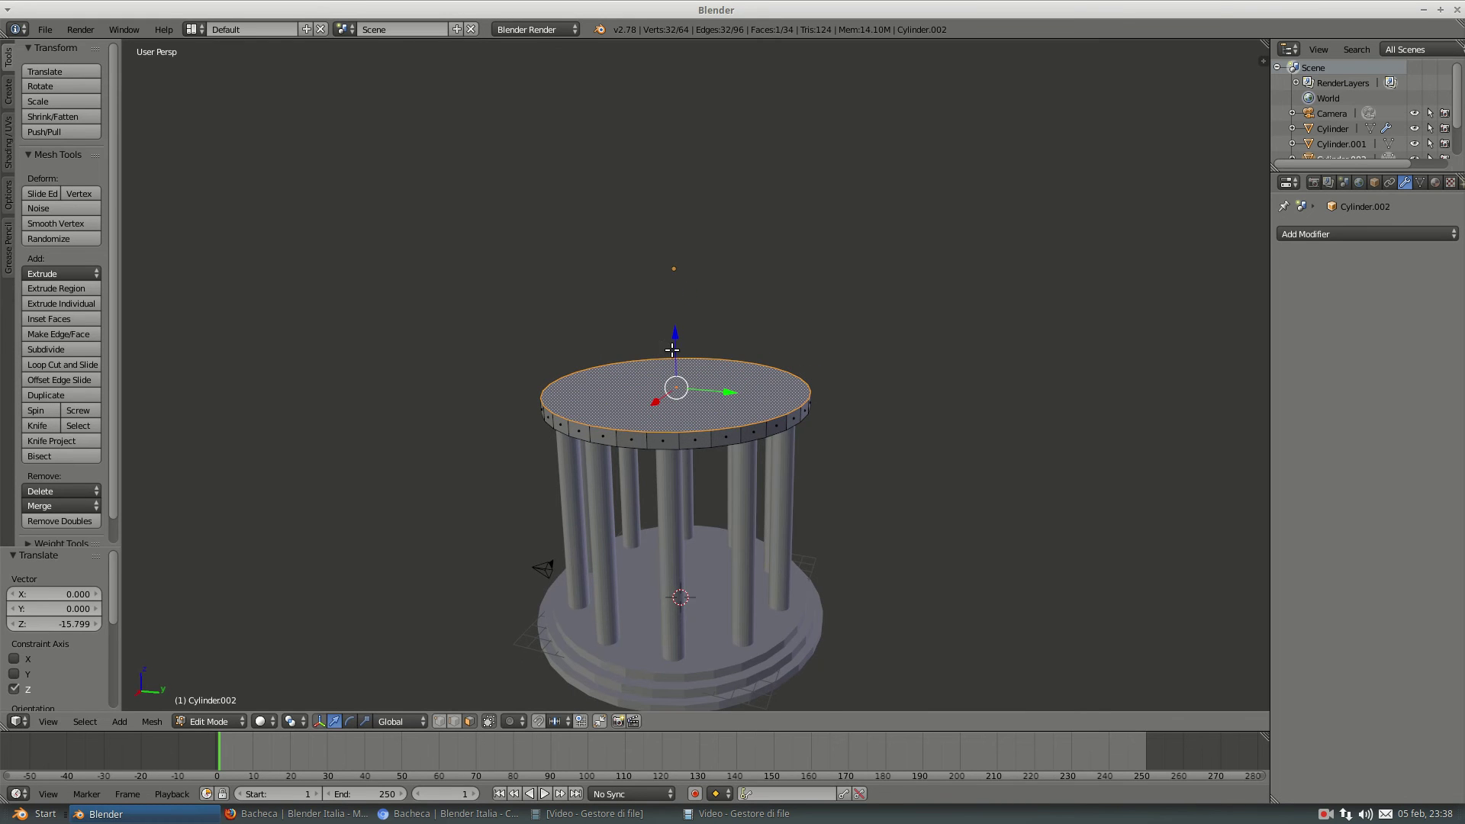
{"action": "key", "text": "g"}
{"action": "key", "text": "z"}
{"action": "left_click", "coordinate": [675, 359]}
{"action": "middle_click_drag", "start_coordinate": [675, 359], "coordinate": [688, 387]}
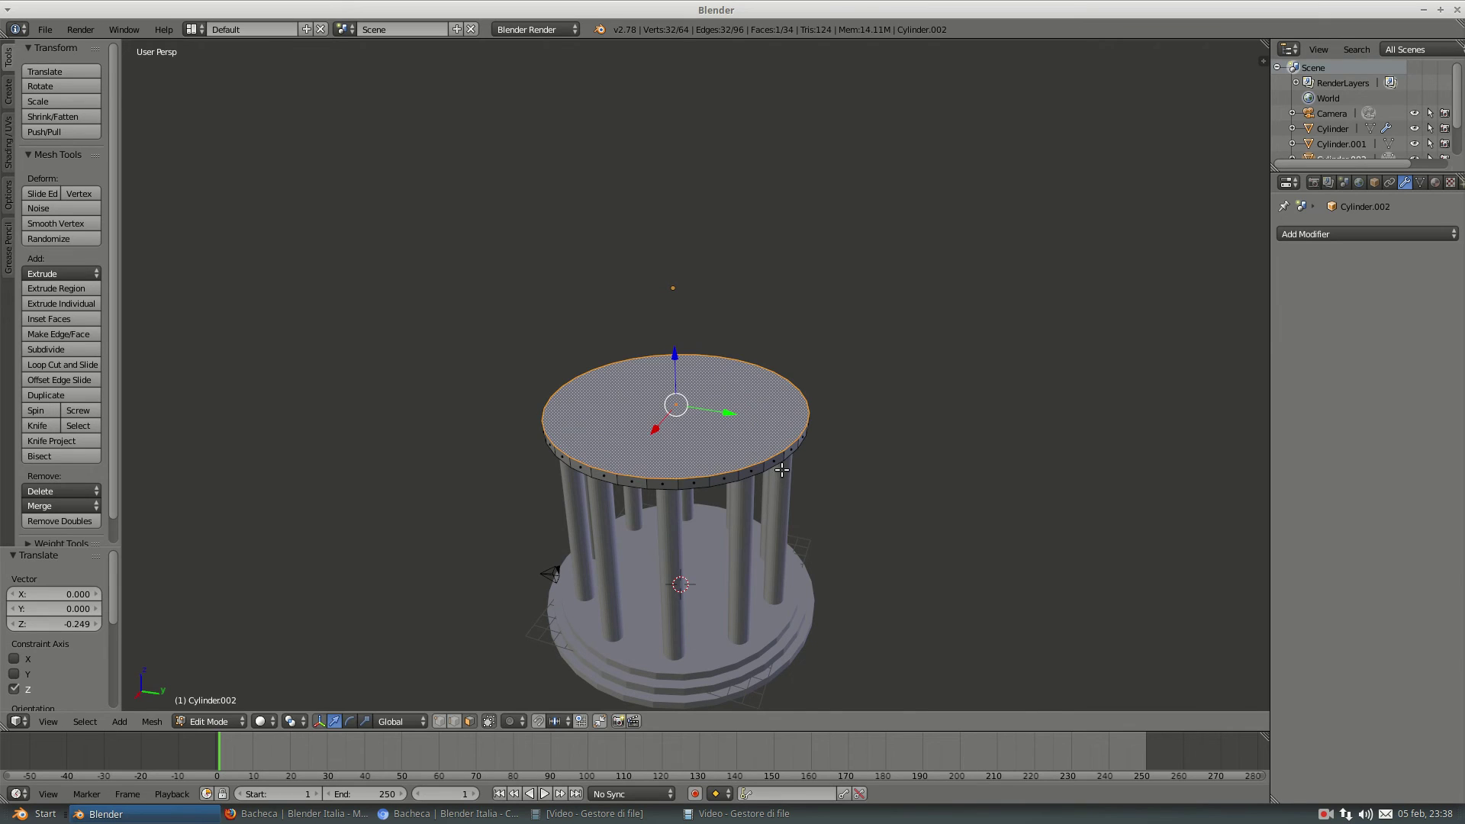
- Inset the slab's top face by 0.1081 and extrude the inner disc up 0.726
{"action": "key", "text": "i"}
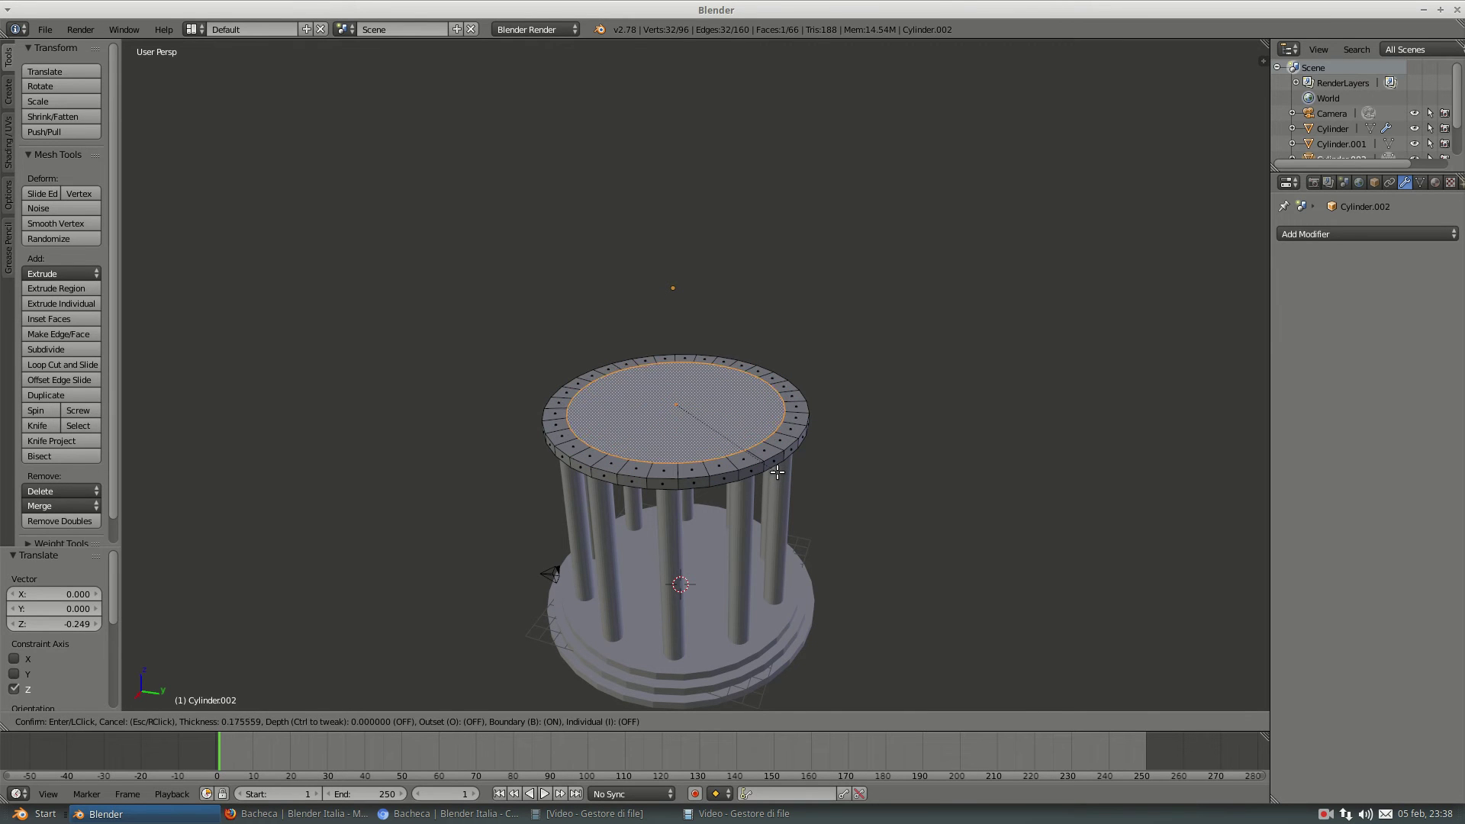
{"action": "left_click", "coordinate": [772, 458]}
{"action": "middle_click_drag", "start_coordinate": [772, 458], "coordinate": [773, 430]}
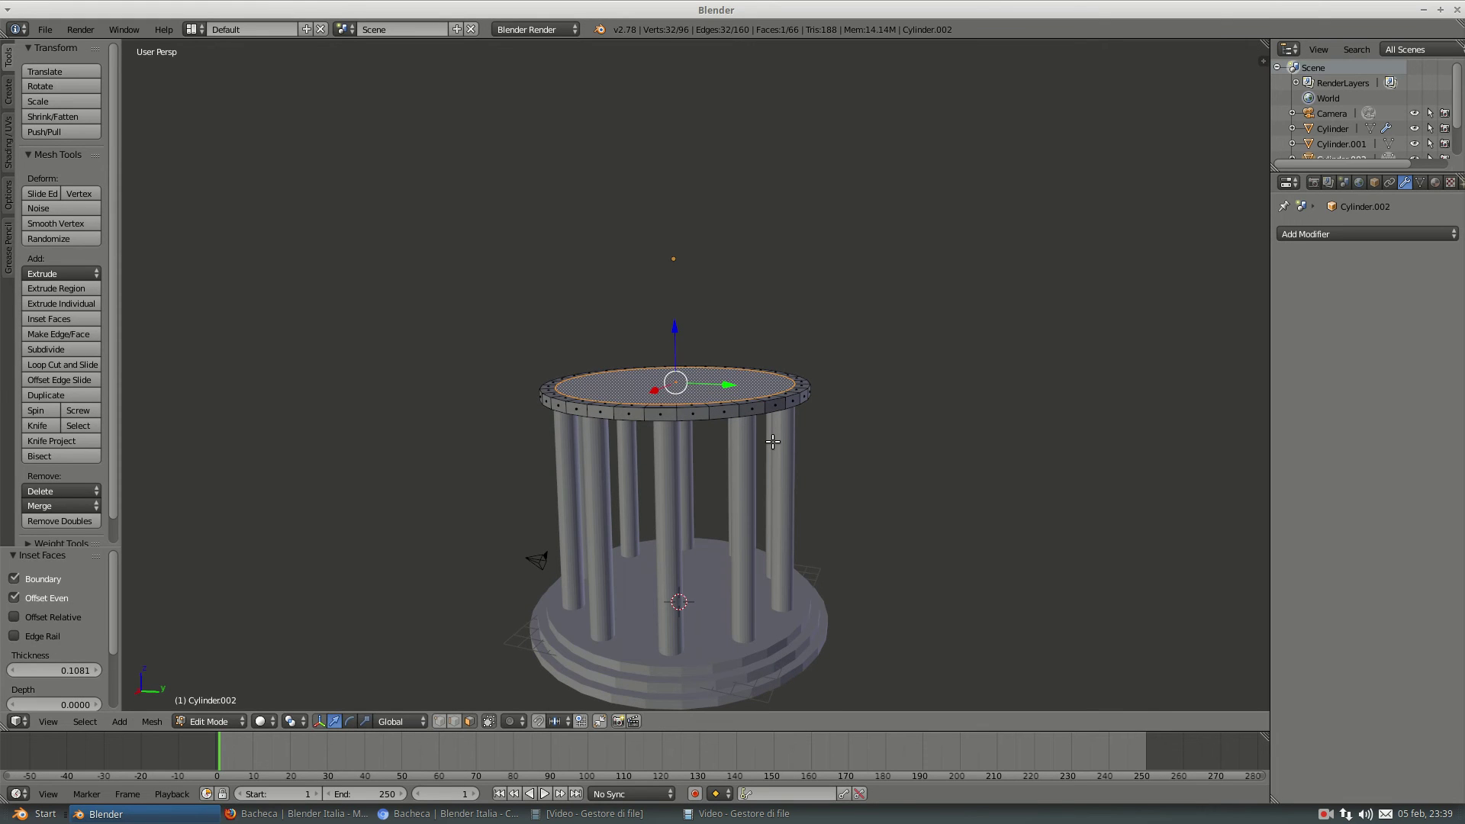
{"action": "key", "text": "e"}
{"action": "left_click", "coordinate": [775, 430]}
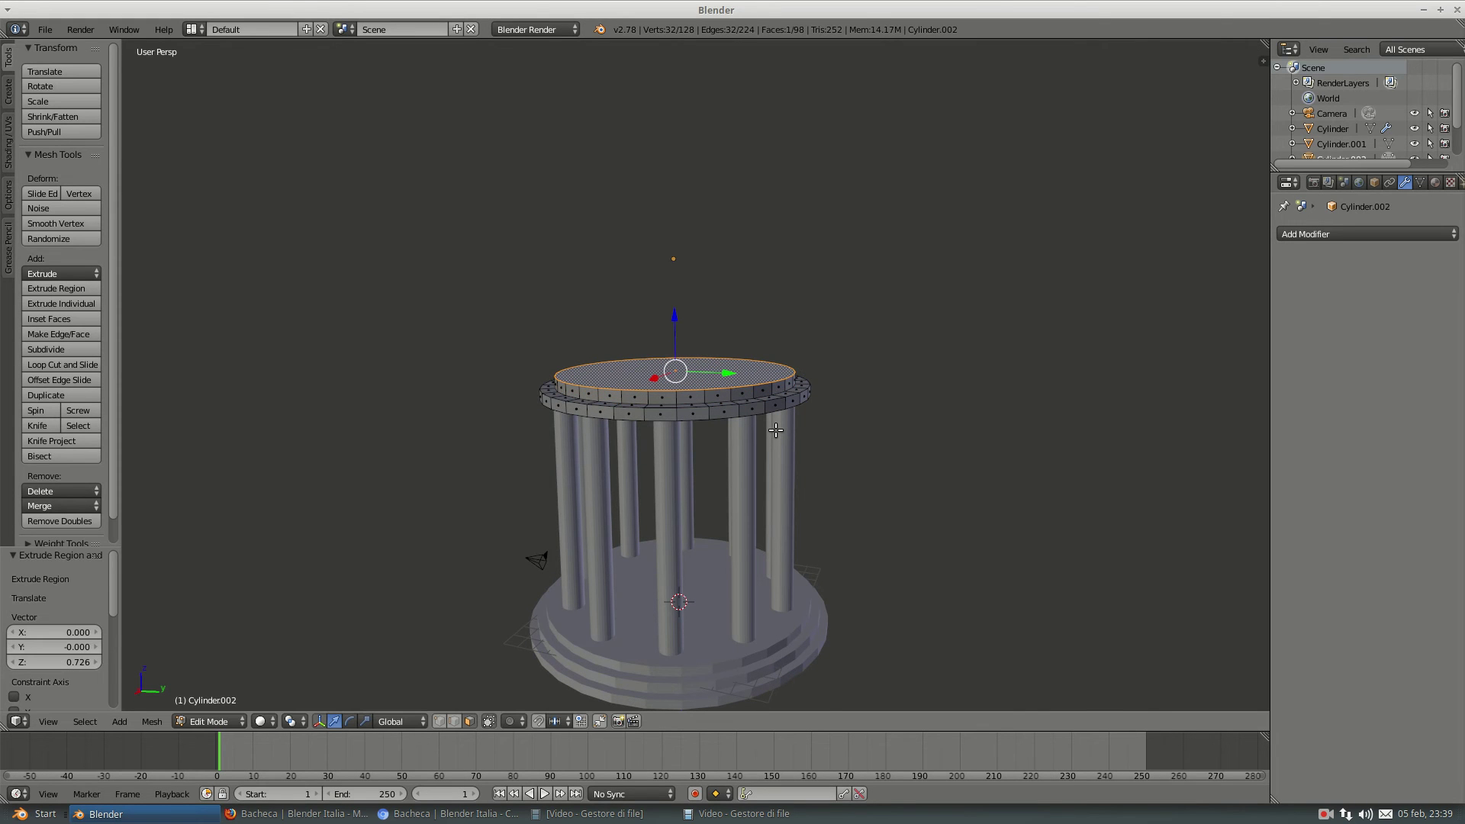
{"action": "middle_click_drag", "start_coordinate": [773, 424], "coordinate": [777, 443]}
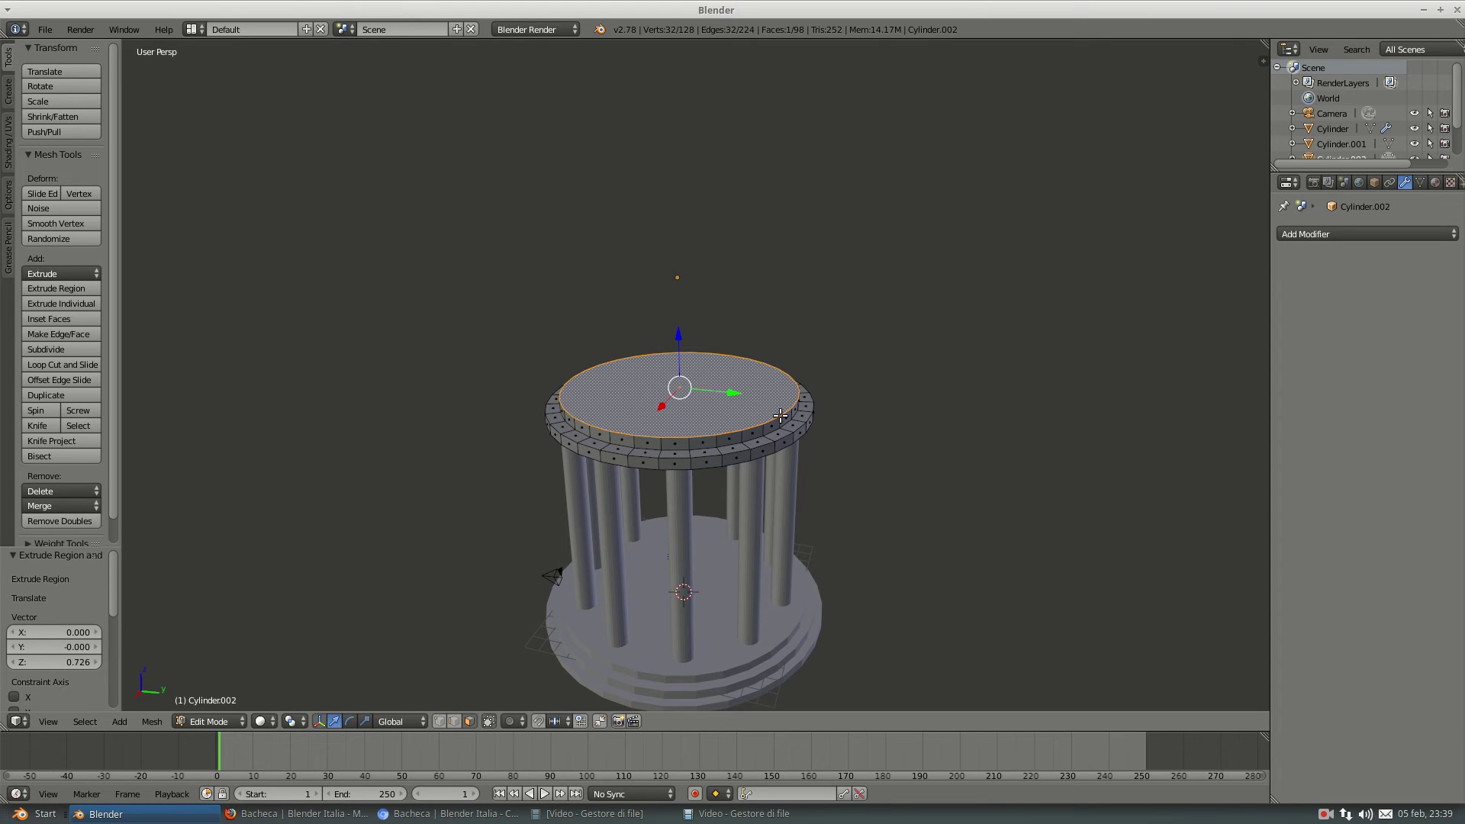
- Exit Edit Mode and move the roof slab's origin to its centre of mass
{"action": "key", "text": "Tab"}
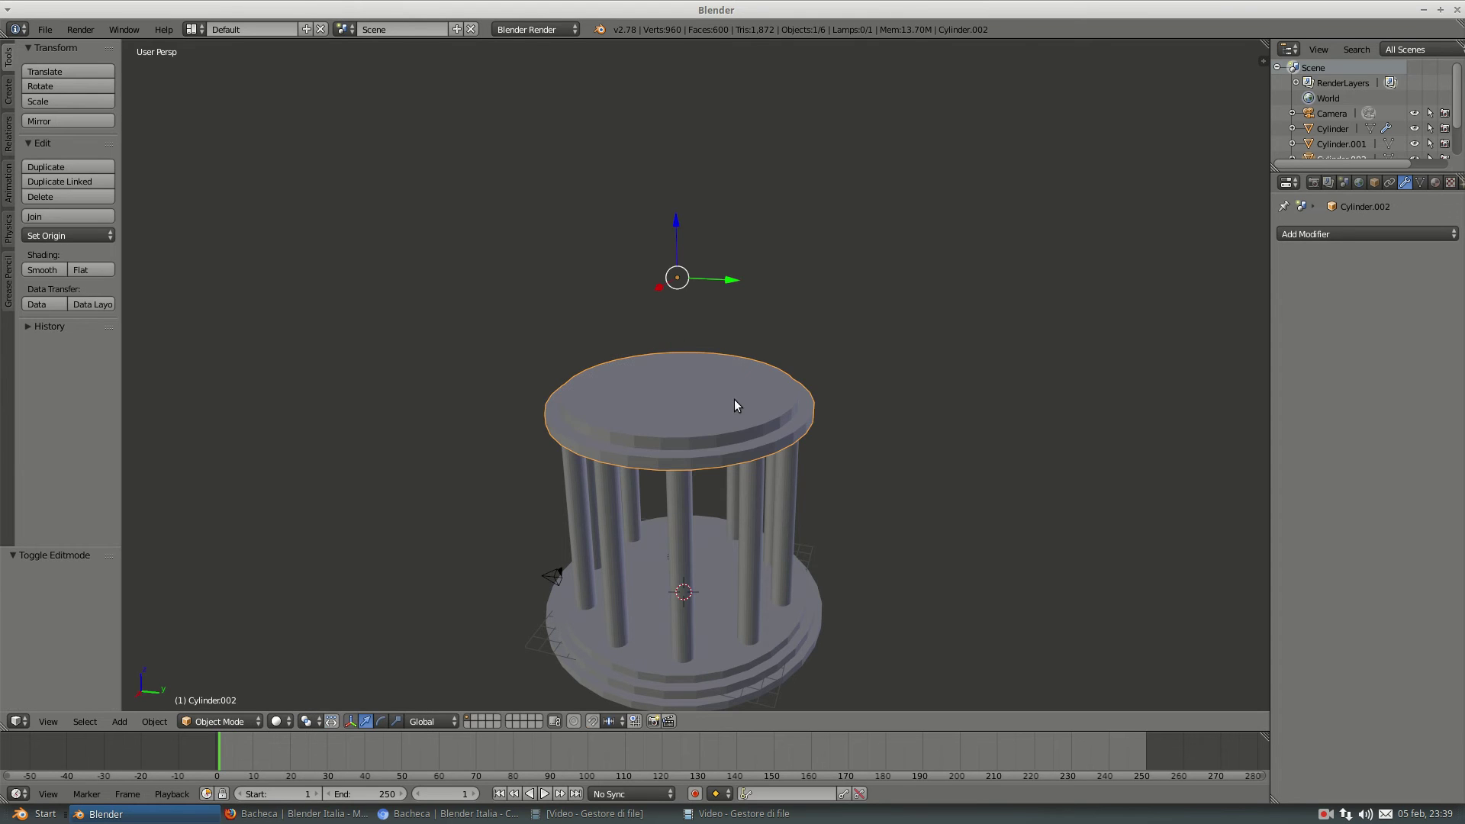
{"action": "left_click", "coordinate": [63, 235]}
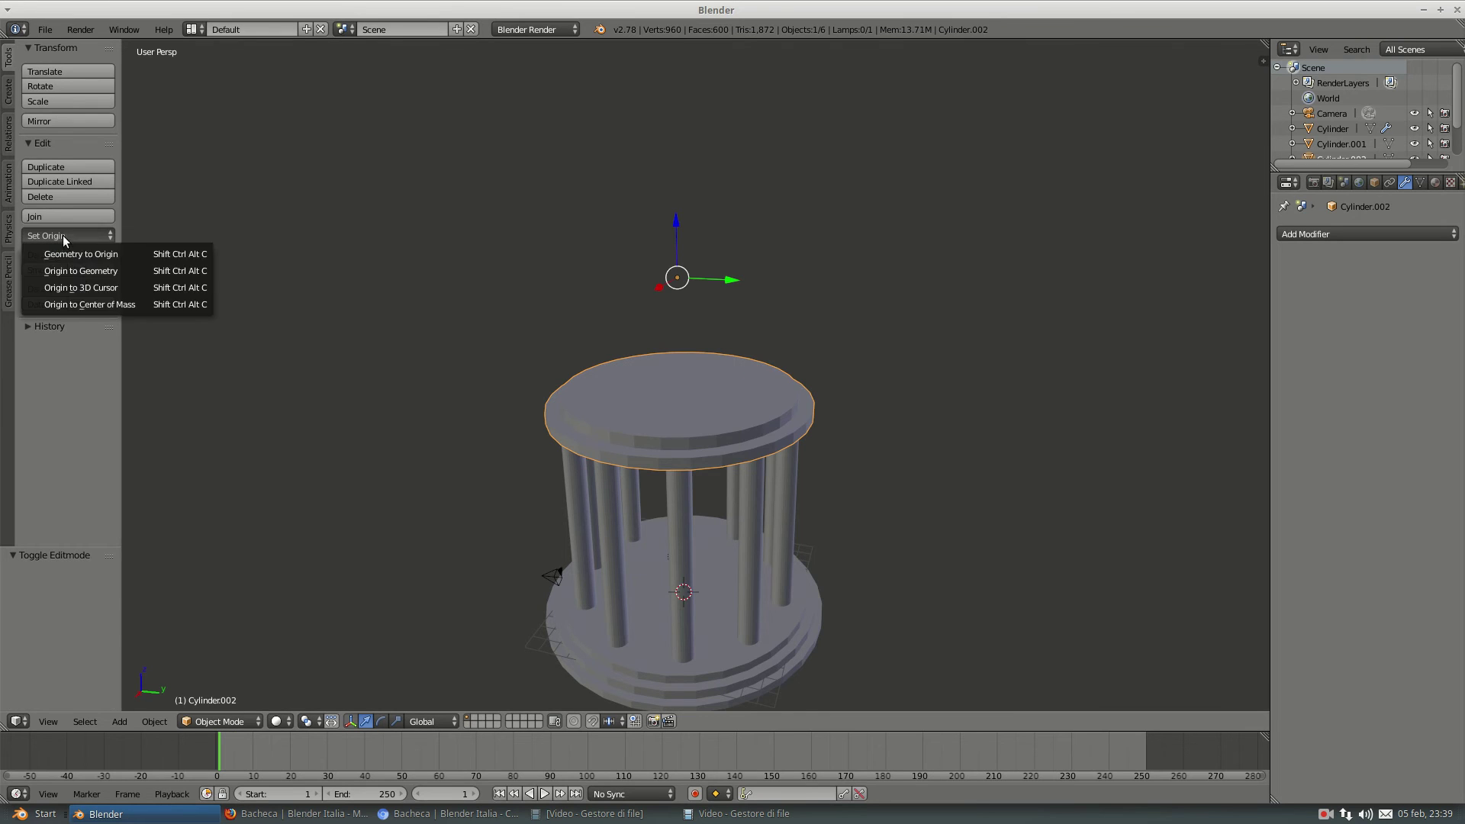
{"action": "left_click", "coordinate": [79, 305]}
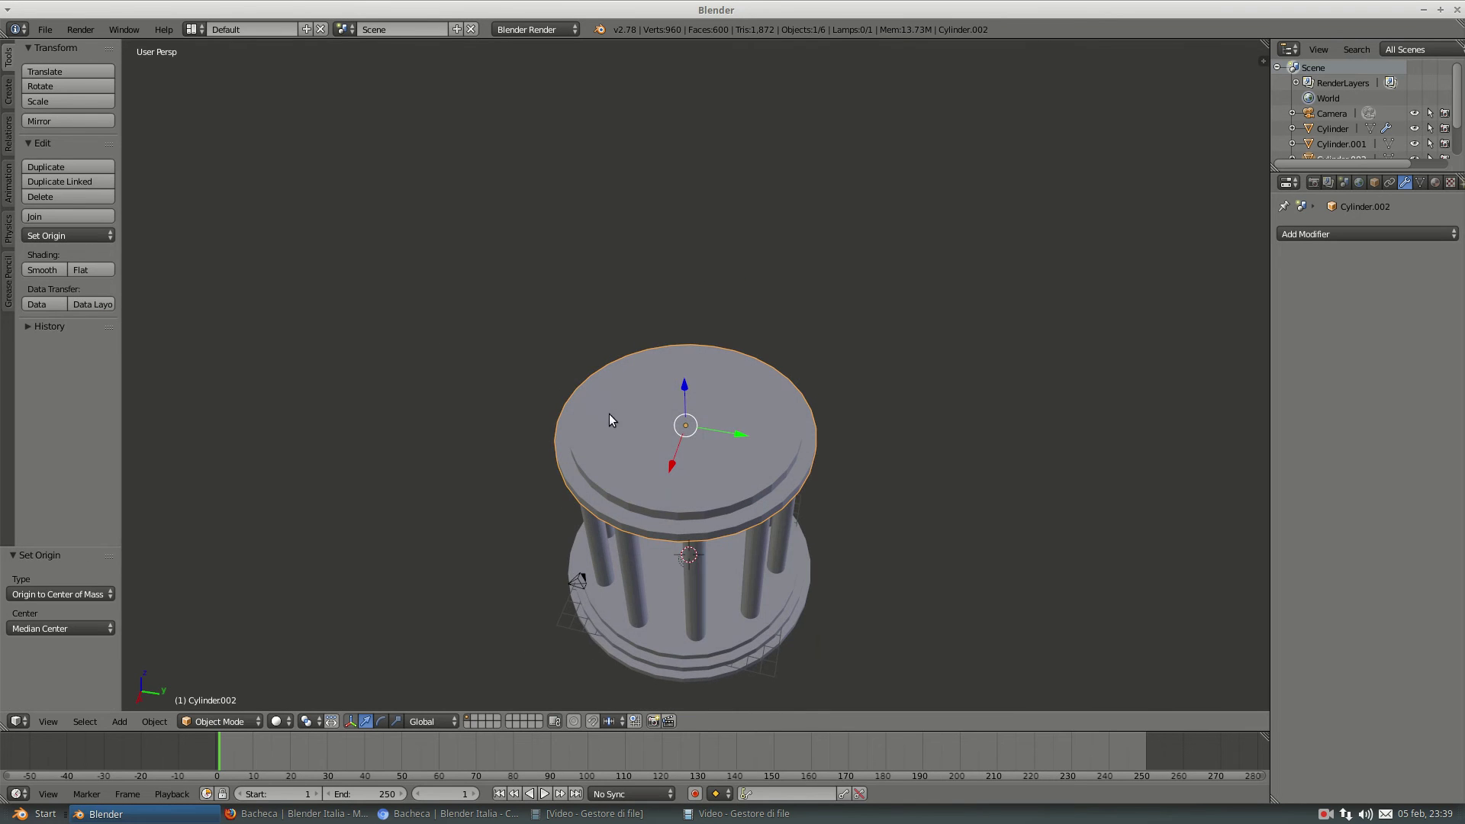
{"action": "mouse_move", "coordinate": [695, 452]}
{"action": "middle_mouse_down"}
{"action": "mouse_move", "coordinate": [704, 485]}
{"action": "mouse_move", "coordinate": [702, 413]}
{"action": "mouse_move", "coordinate": [684, 470]}
{"action": "mouse_move", "coordinate": [684, 370]}
{"action": "mouse_move", "coordinate": [717, 452]}
{"action": "middle_mouse_up"}
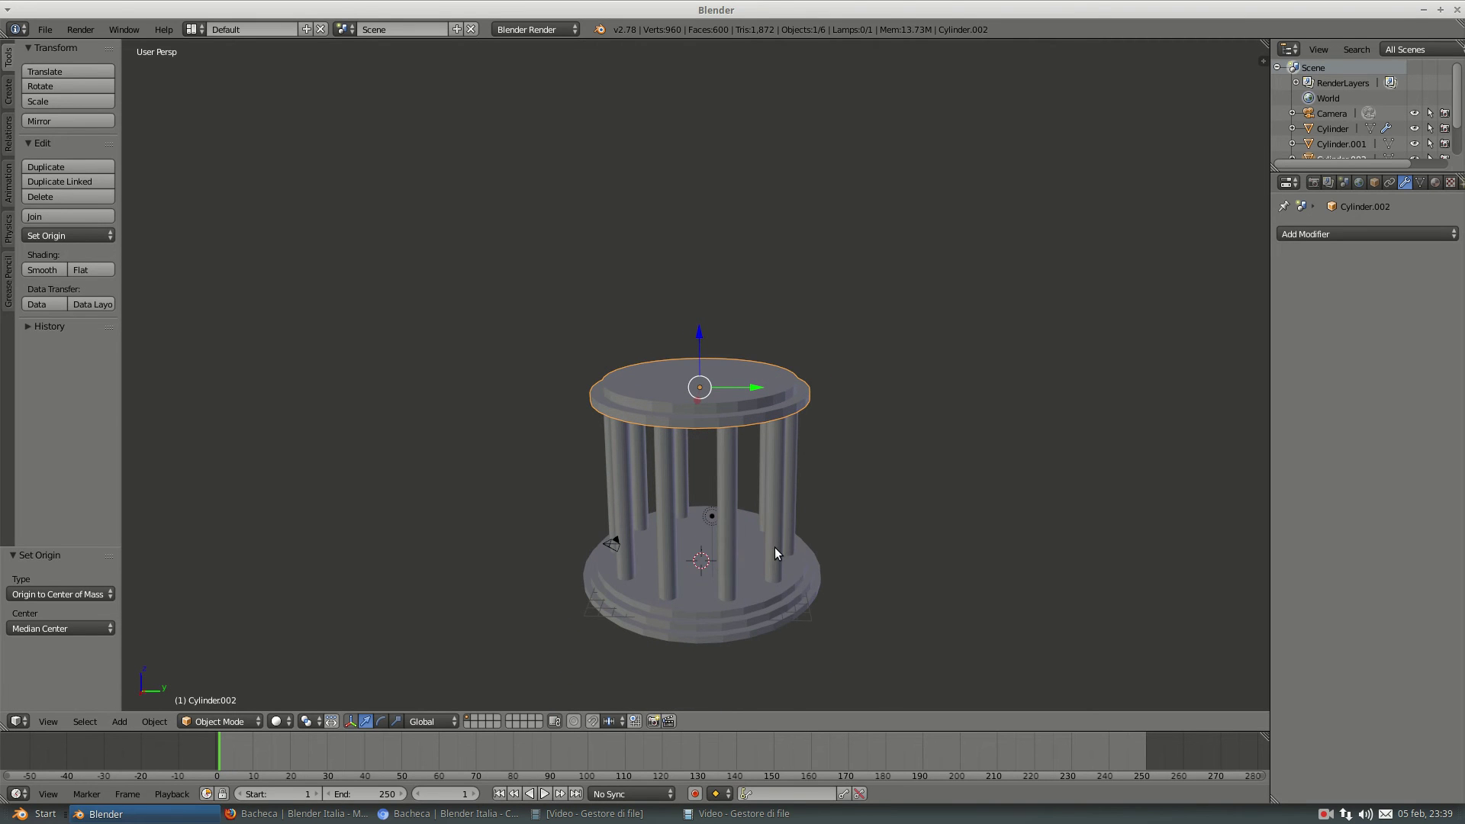
{"action": "key", "text": "shift+a"}
- Add Cylinder.003, raise it to Z 17.133 and scale it into a tall drum through the roof
{"action": "left_click", "coordinate": [833, 626]}
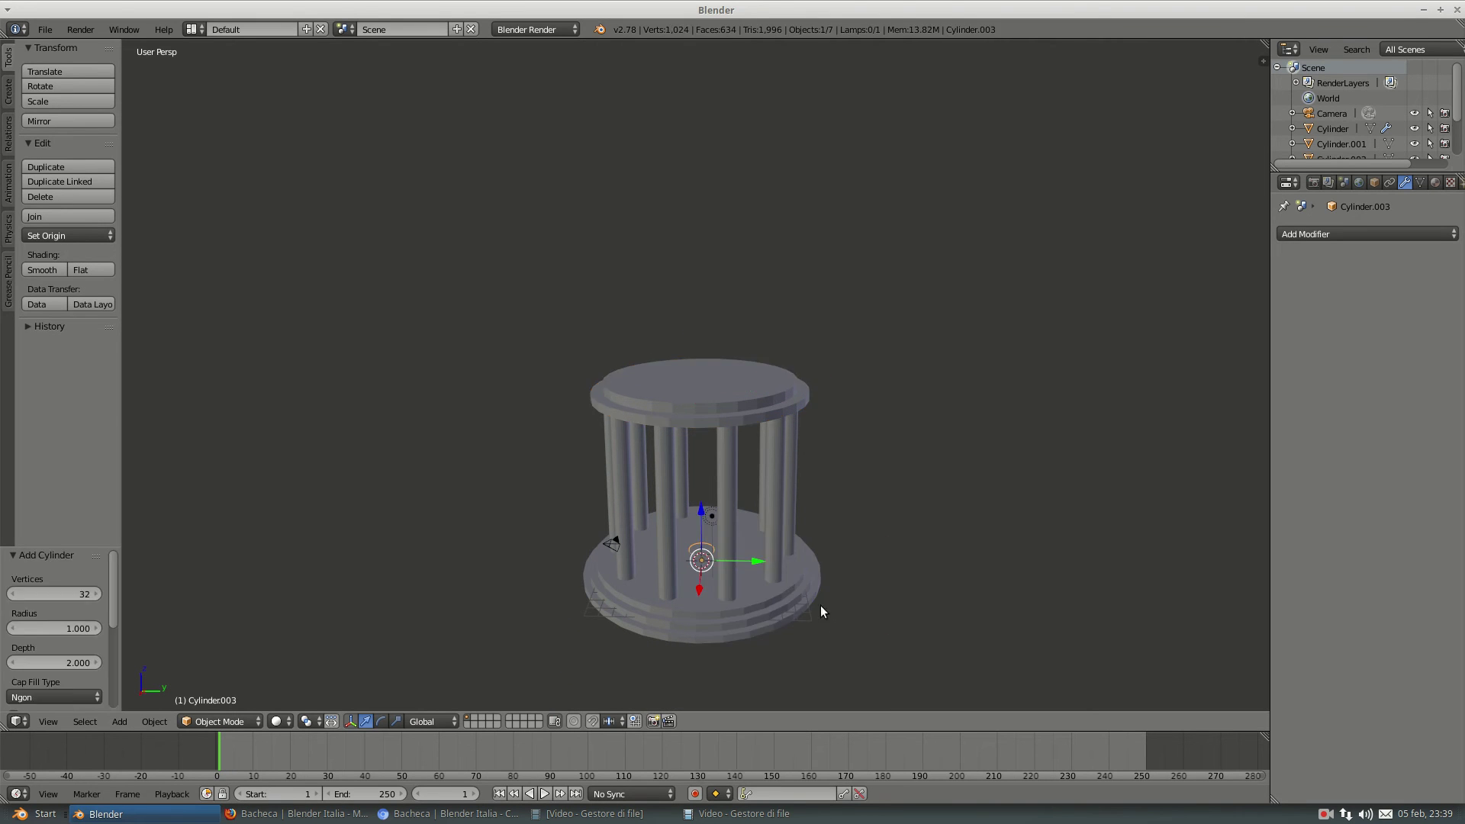
{"action": "left_click_drag", "start_coordinate": [702, 527], "coordinate": [689, 362]}
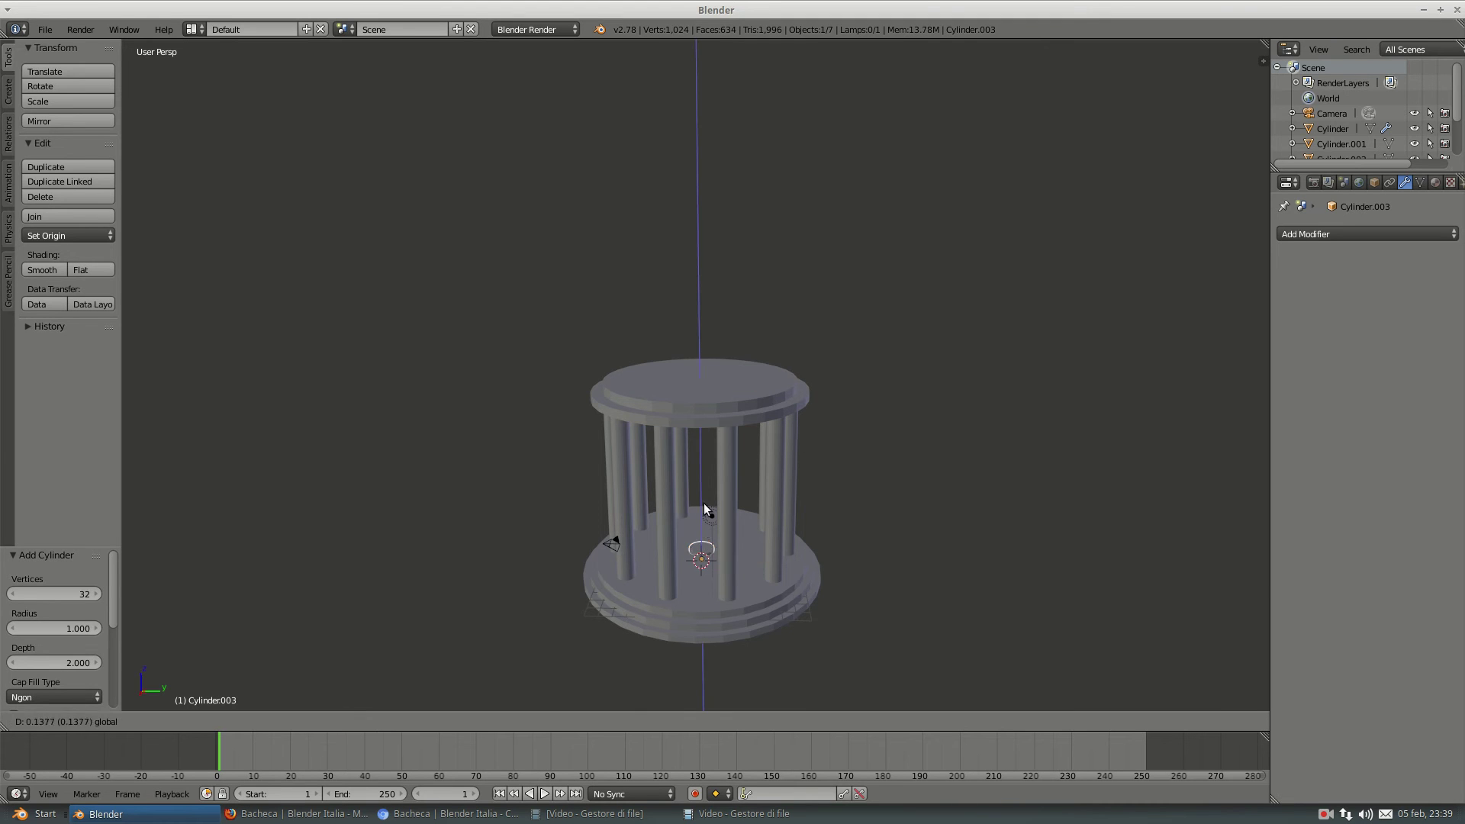
{"action": "left_click", "coordinate": [689, 322]}
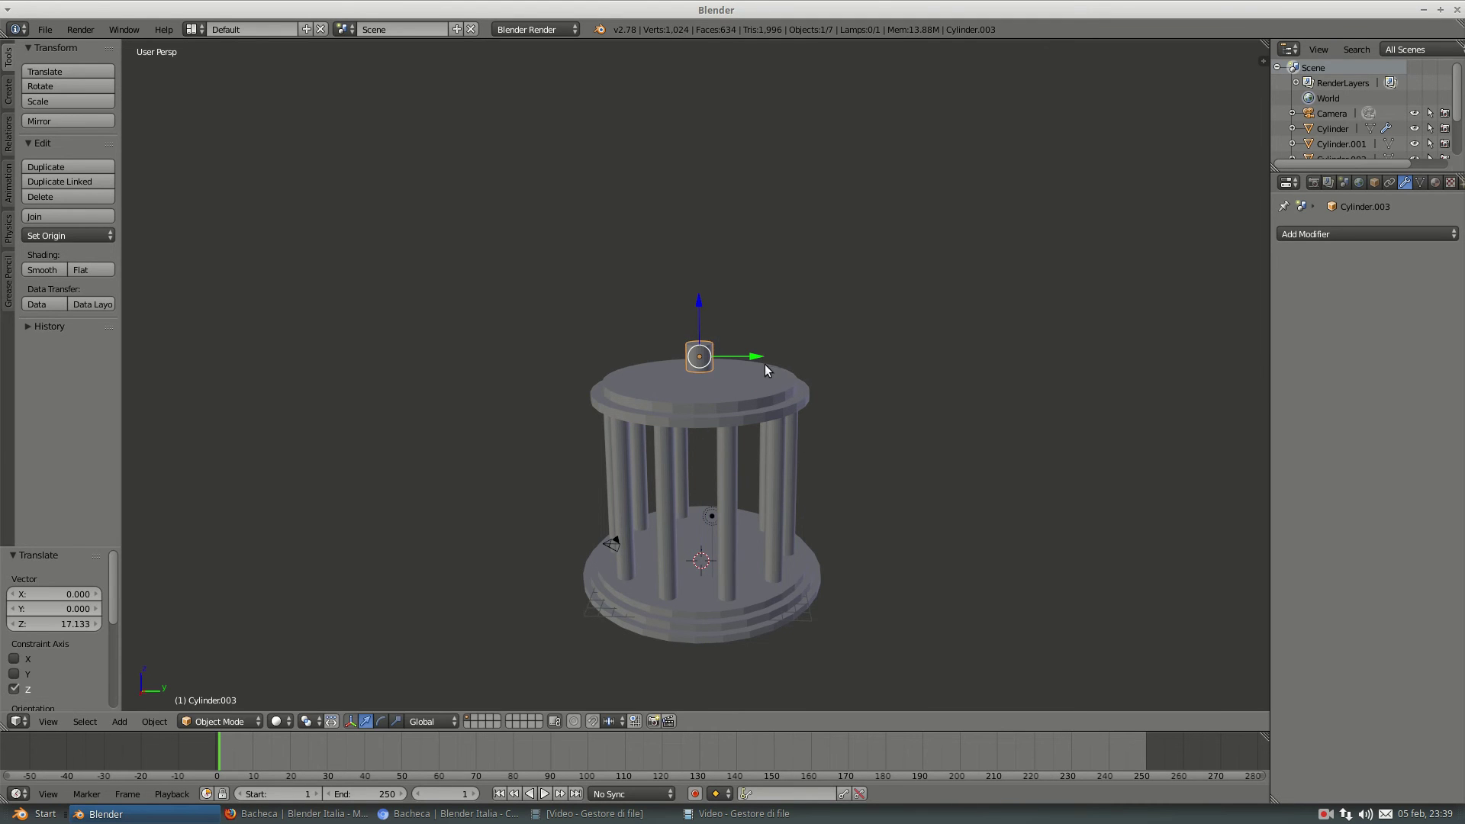
{"action": "key", "text": "s"}
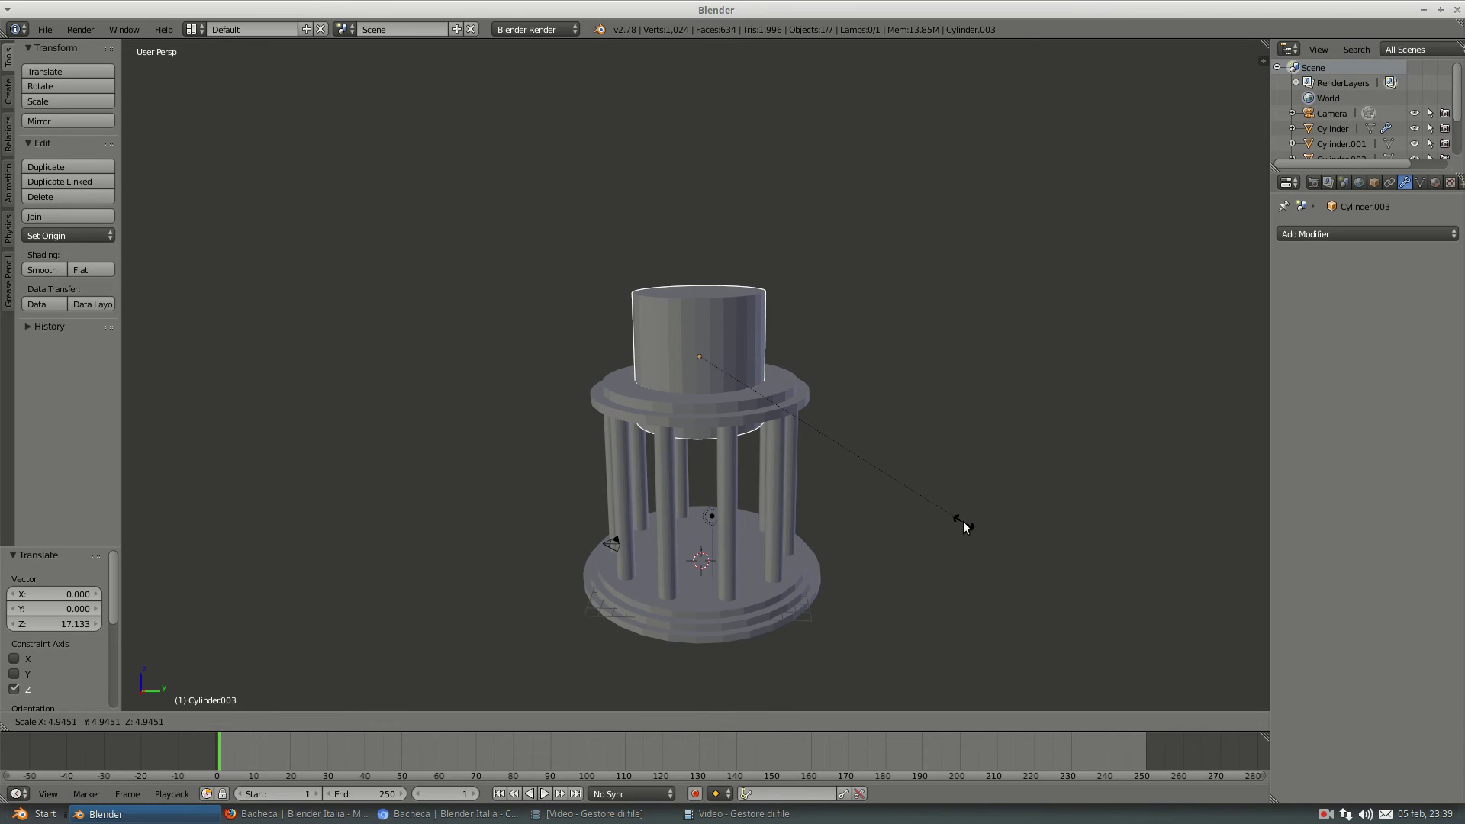
{"action": "left_click", "coordinate": [983, 539]}
{"action": "mouse_move", "coordinate": [983, 539]}
{"action": "middle_mouse_down"}
{"action": "mouse_move", "coordinate": [817, 378]}
{"action": "mouse_move", "coordinate": [791, 392]}
{"action": "mouse_move", "coordinate": [817, 416]}
{"action": "mouse_move", "coordinate": [791, 432]}
{"action": "middle_mouse_up"}
{"action": "scroll", "coordinate": [657, 377], "scroll_direction": "up", "scroll_amount": 3}
{"action": "mouse_move", "coordinate": [659, 377]}
{"action": "middle_mouse_down"}
{"action": "mouse_move", "coordinate": [669, 354]}
{"action": "mouse_move", "coordinate": [713, 378]}
{"action": "mouse_move", "coordinate": [757, 439]}
{"action": "mouse_move", "coordinate": [677, 412]}
{"action": "mouse_move", "coordinate": [740, 452]}
{"action": "mouse_move", "coordinate": [747, 378]}
{"action": "middle_mouse_up"}
{"action": "key", "text": "s"}
{"action": "left_click", "coordinate": [763, 455]}
{"action": "scroll", "coordinate": [740, 453], "scroll_direction": "down", "scroll_amount": 2}
{"action": "scroll", "coordinate": [754, 377], "scroll_direction": "down", "scroll_amount": 2}
- Cut Cylinder.003 out of the roof slab with an applied Boolean Difference modifier
{"action": "right_click", "coordinate": [793, 410]}
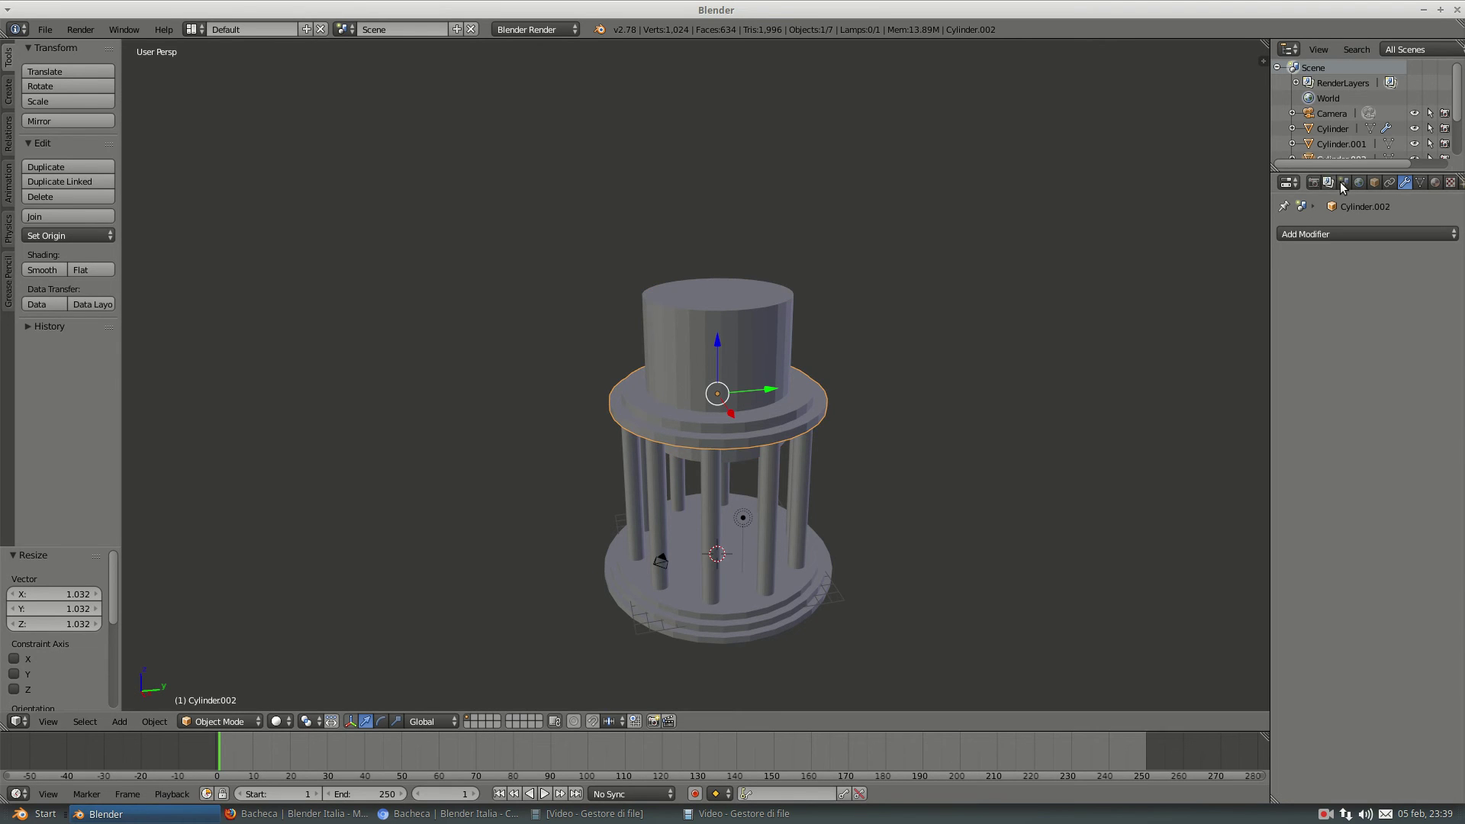
{"action": "left_click", "coordinate": [1368, 230]}
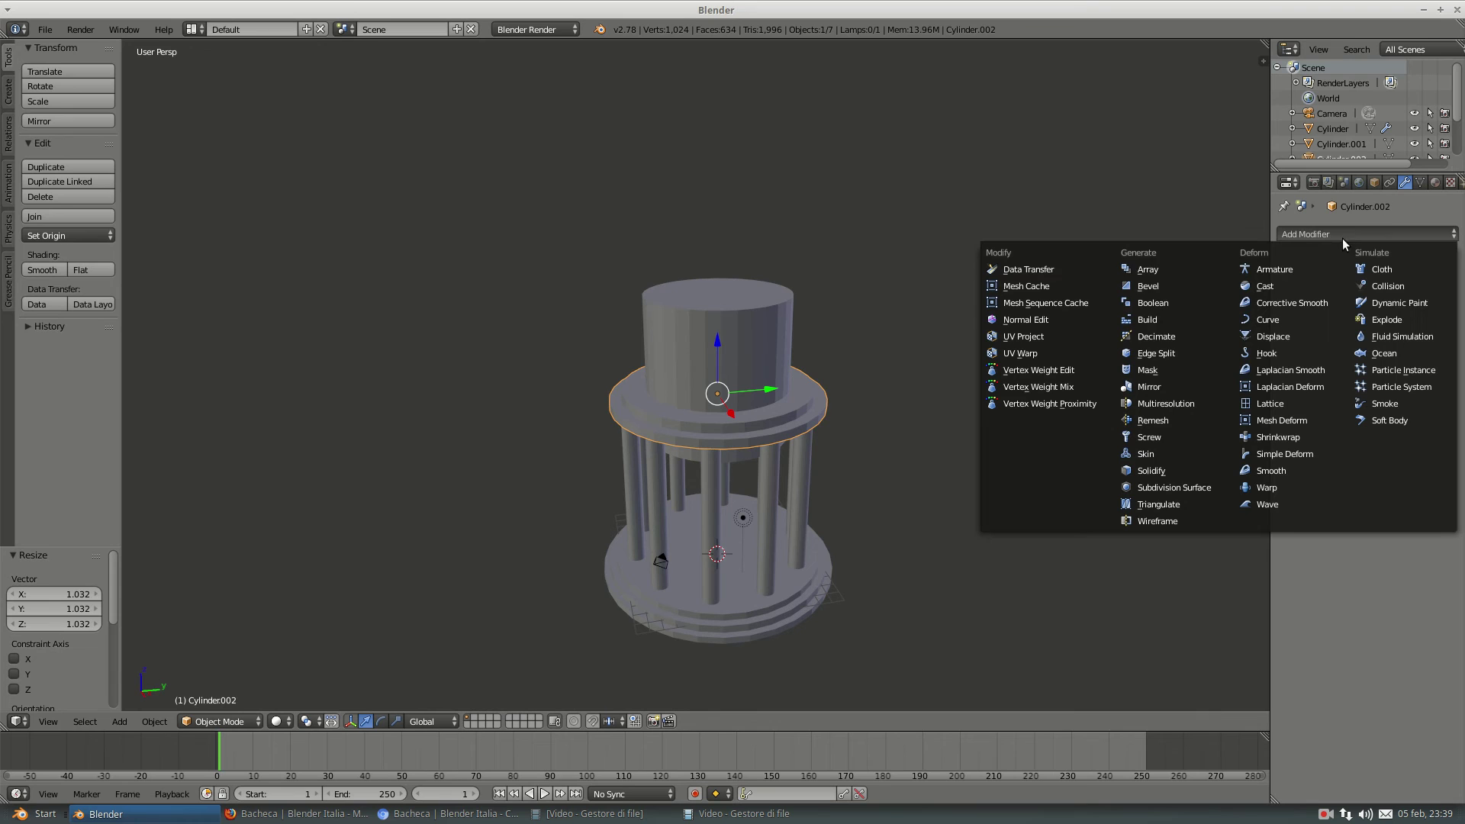
{"action": "left_click", "coordinate": [1167, 309]}
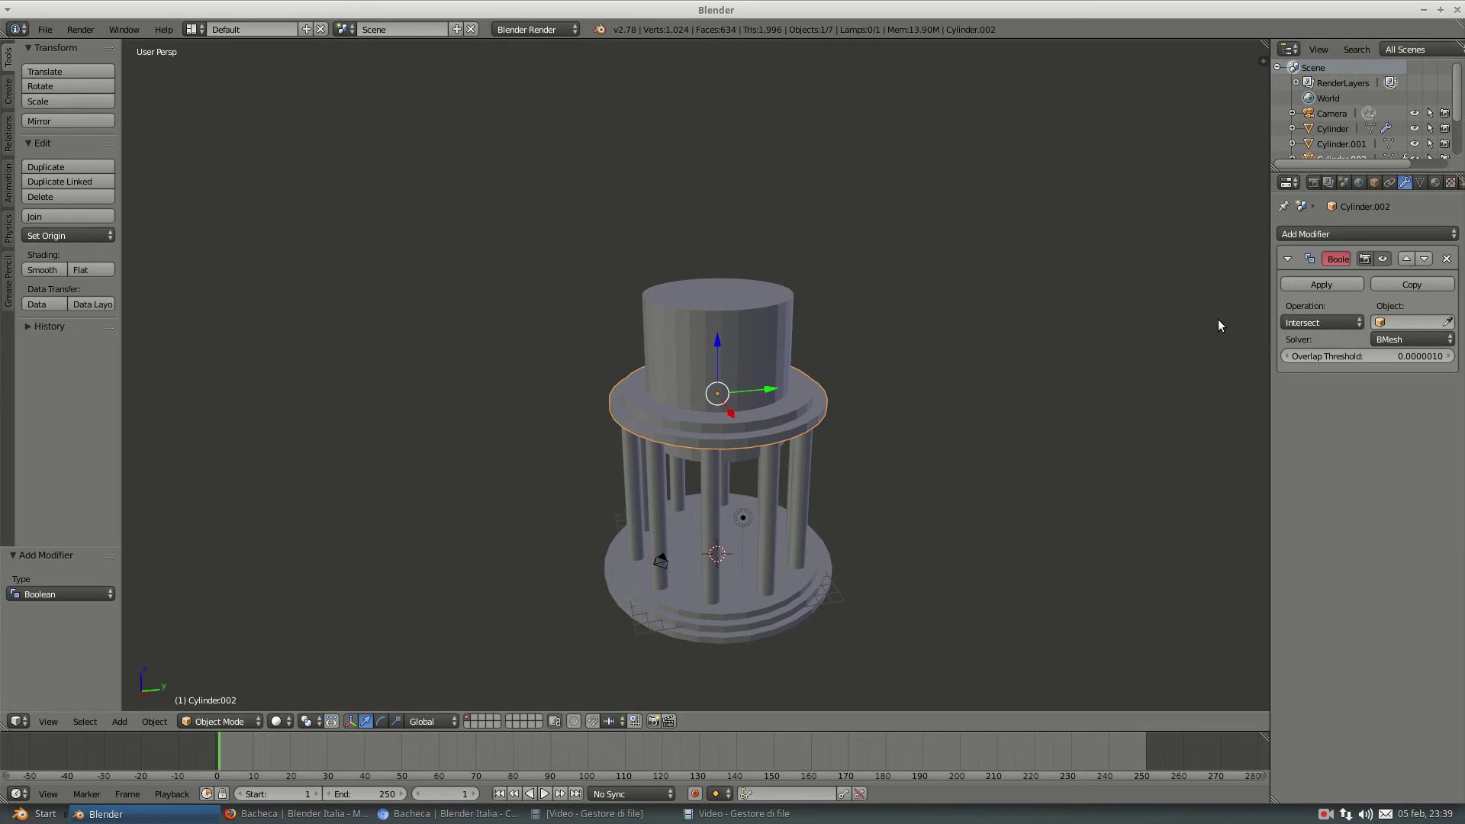
{"action": "left_click", "coordinate": [1447, 323]}
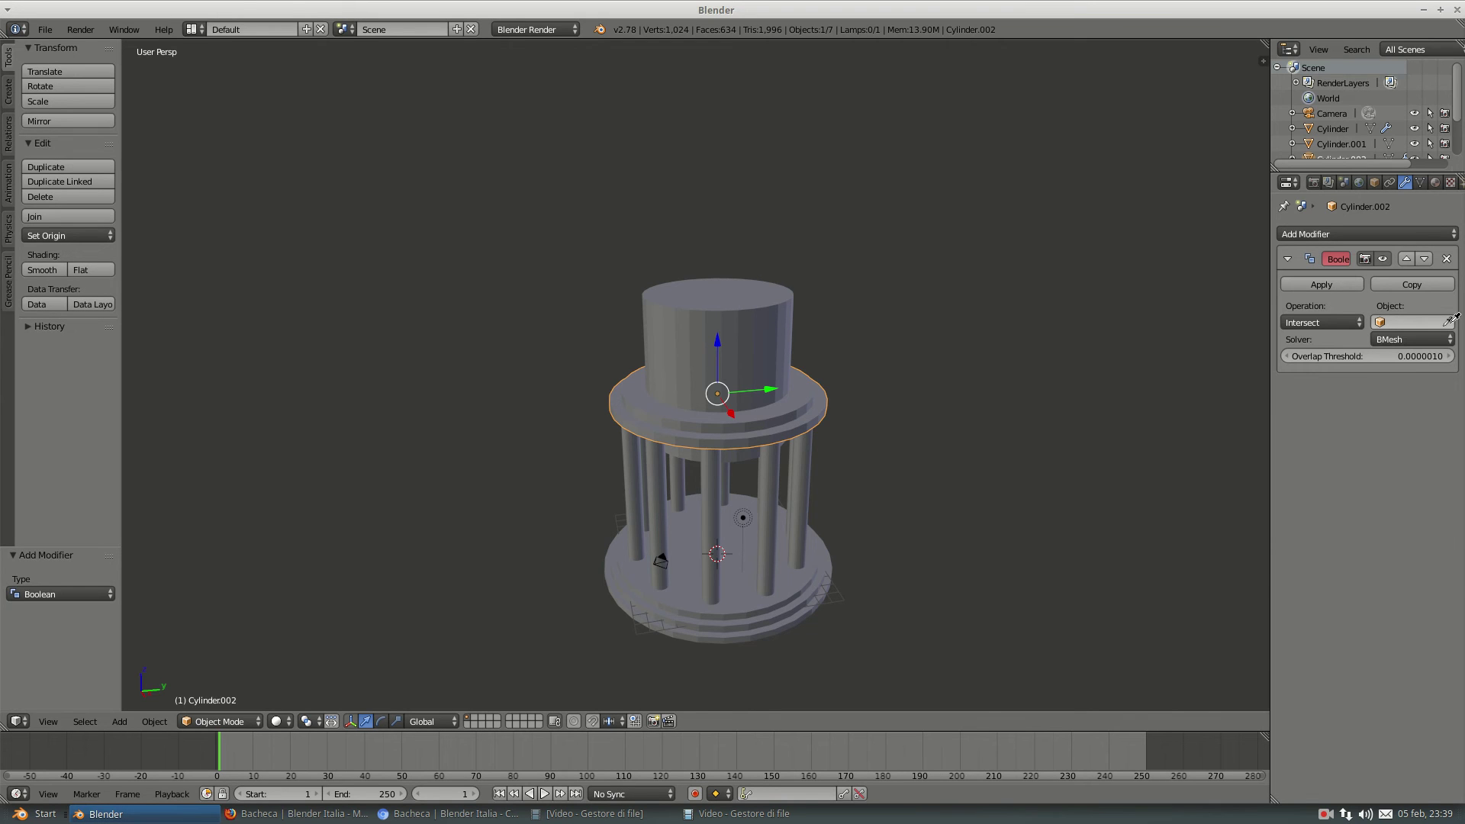
{"action": "left_click", "coordinate": [733, 299]}
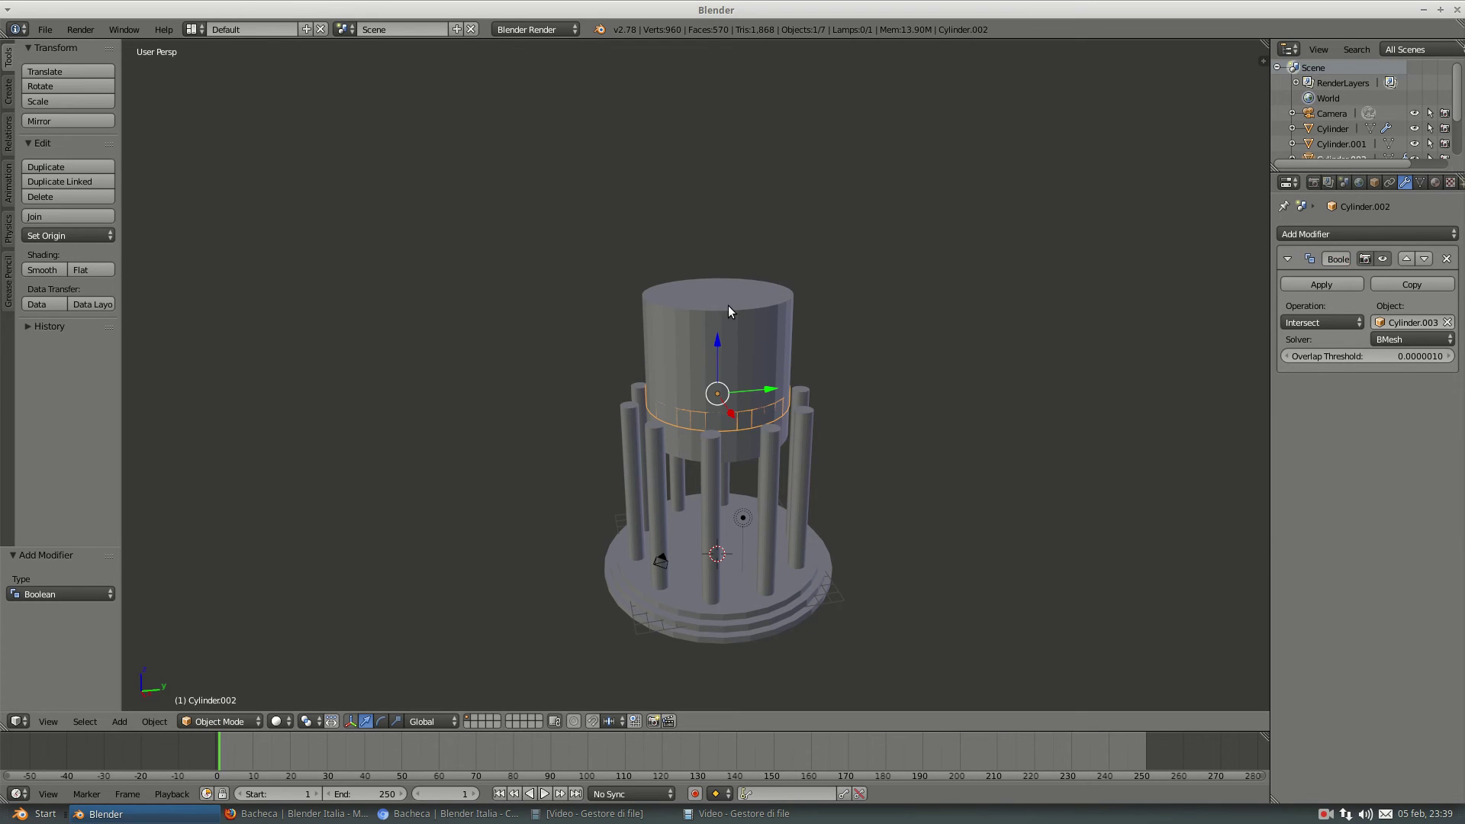
{"action": "left_click", "coordinate": [1311, 322]}
{"action": "left_click", "coordinate": [1317, 273]}
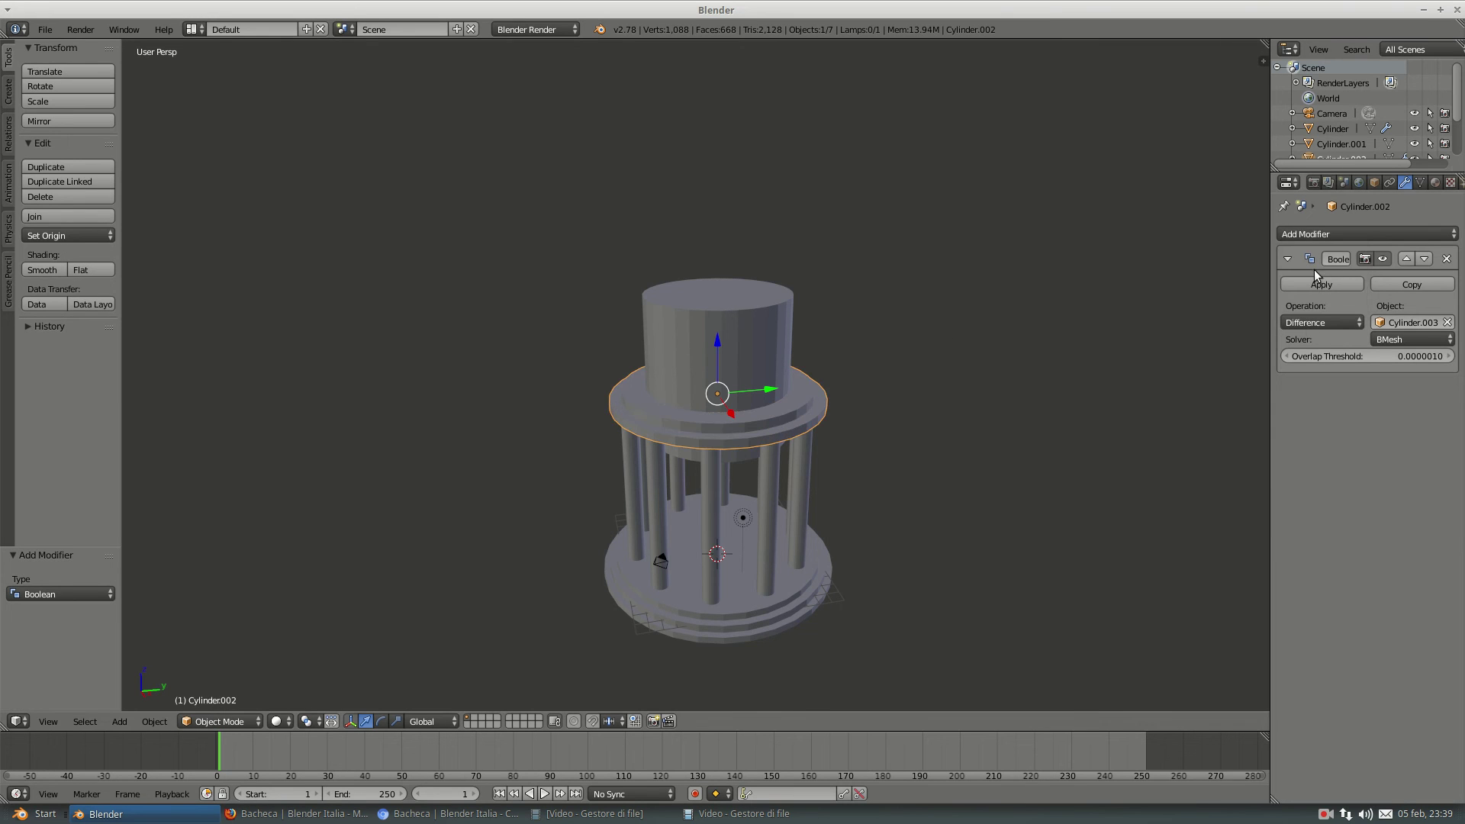
{"action": "left_click", "coordinate": [1328, 287]}
- Delete the Cylinder.003 cutter, leaving the roof as an open ring
{"action": "right_click", "coordinate": [669, 313]}
{"action": "key", "text": "x"}
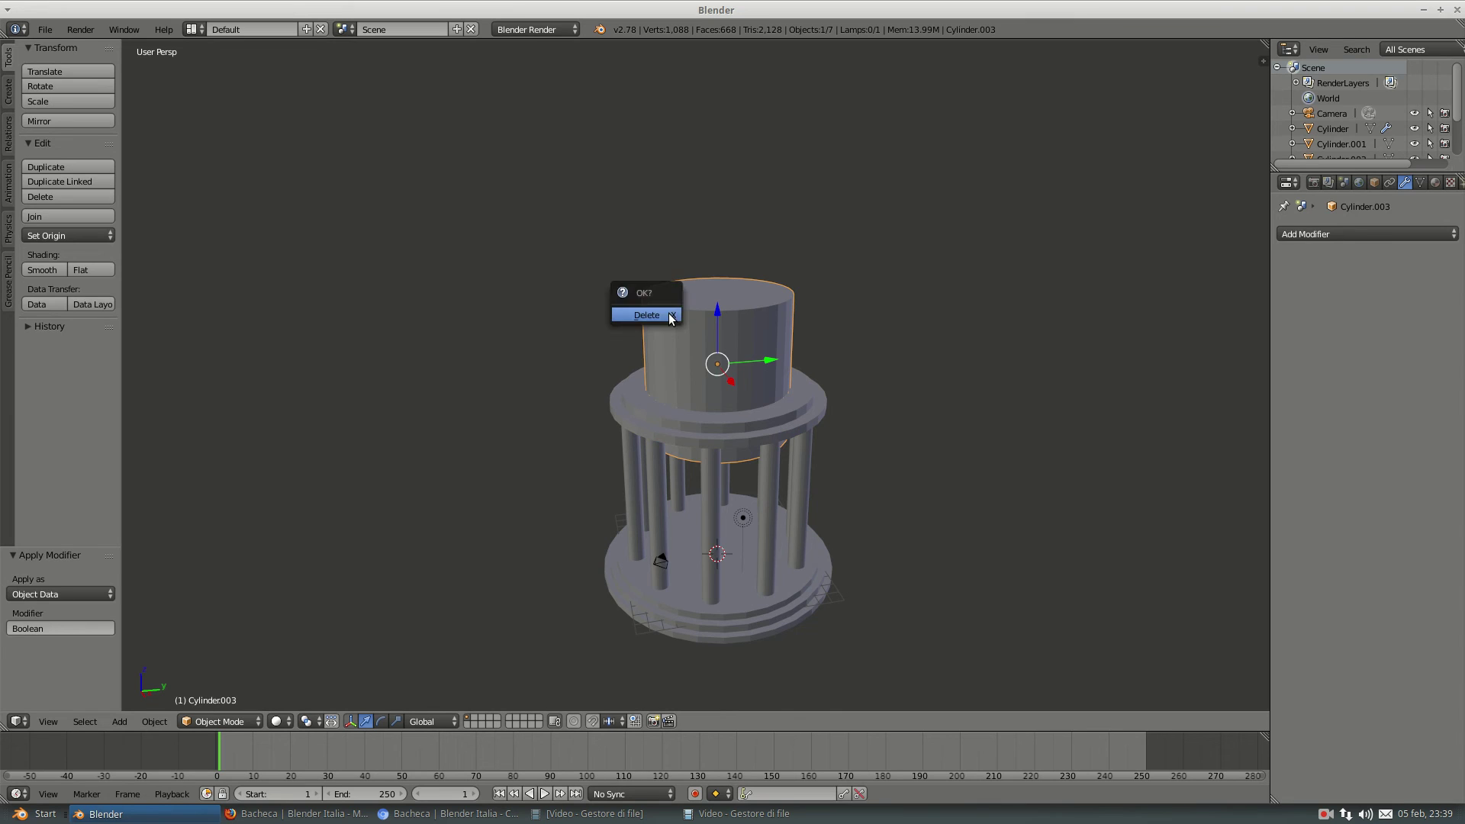
{"action": "left_click", "coordinate": [669, 313]}
{"action": "mouse_move", "coordinate": [633, 405]}
{"action": "middle_mouse_down"}
{"action": "mouse_move", "coordinate": [771, 395]}
{"action": "mouse_move", "coordinate": [748, 324]}
{"action": "mouse_move", "coordinate": [738, 423]}
{"action": "middle_mouse_up"}
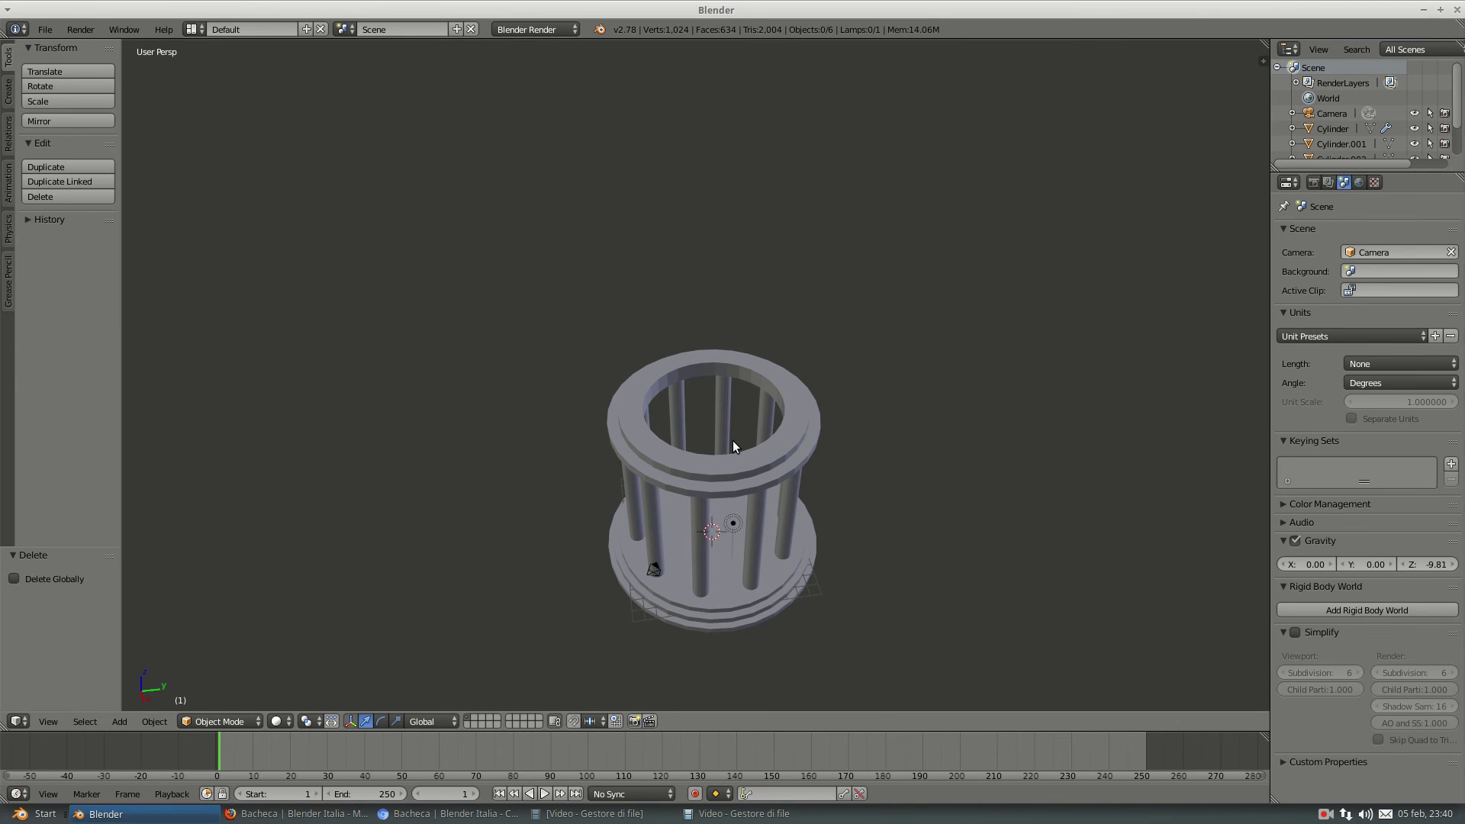
{"action": "key", "text": "shift+a"}
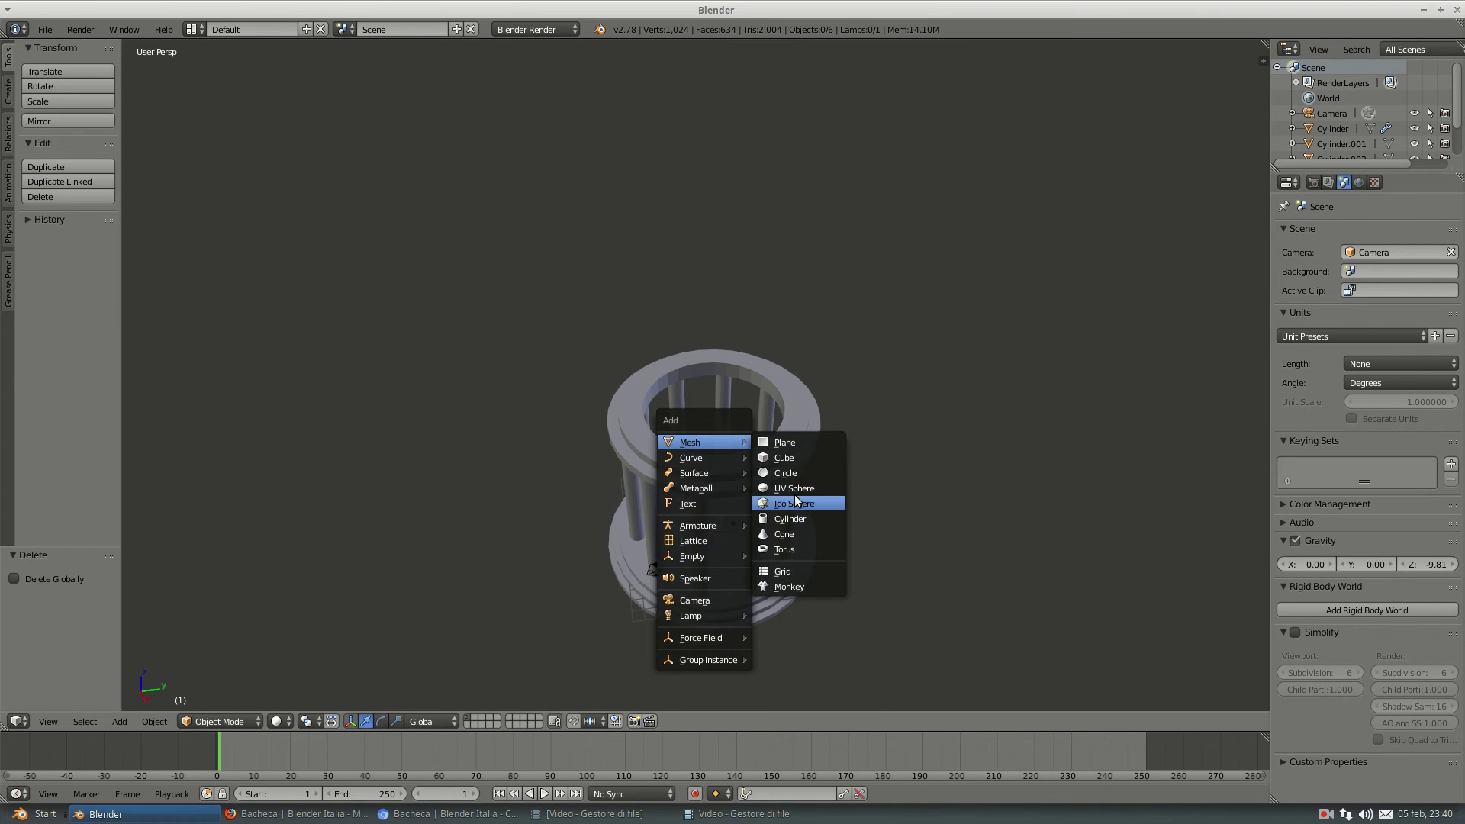
- Add a 32-segment UV sphere, scale it 5.966 and lower it into the roof opening
{"action": "left_click", "coordinate": [793, 493]}
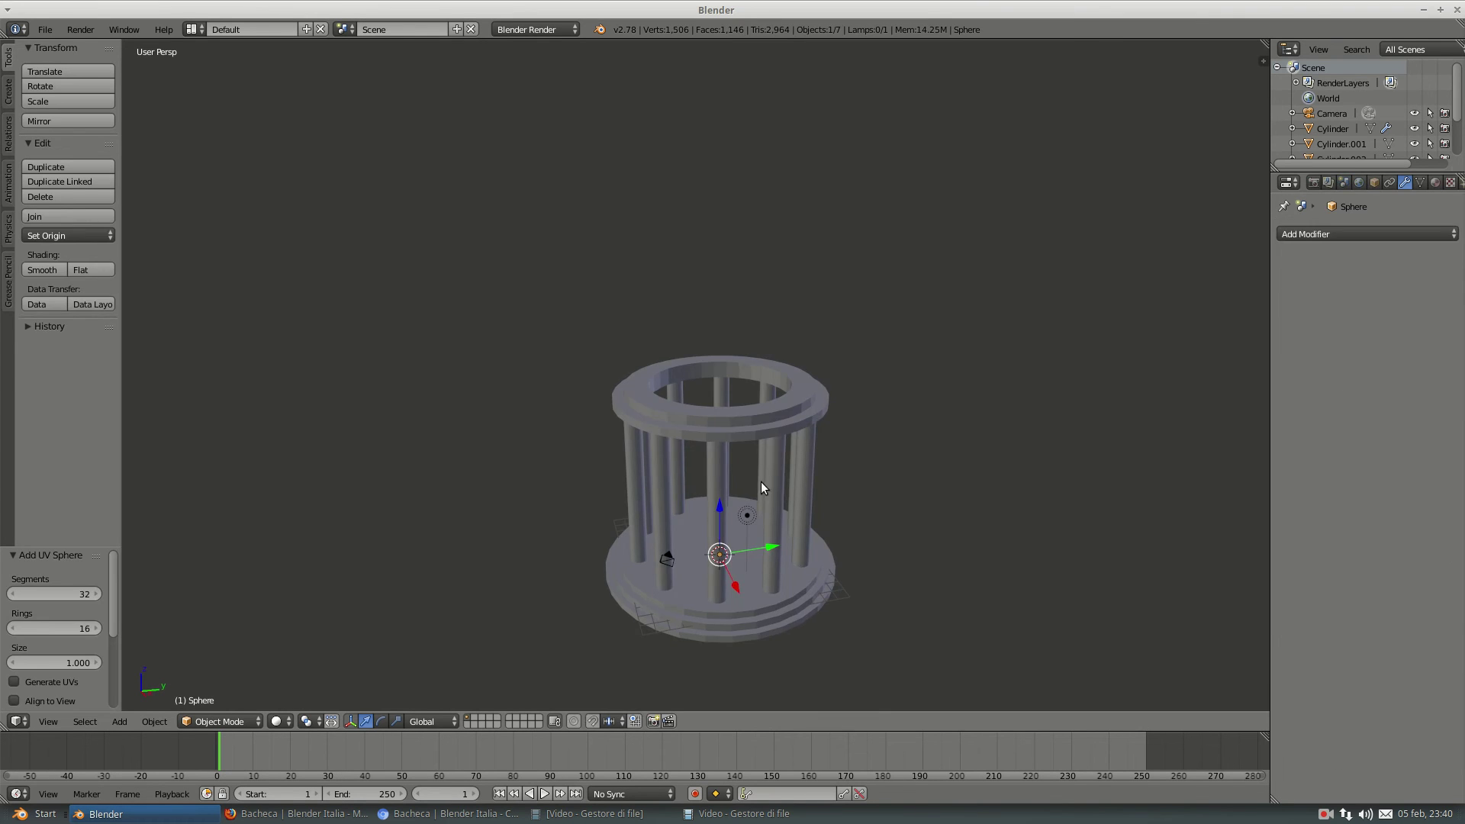
{"action": "left_click_drag", "start_coordinate": [718, 508], "coordinate": [708, 263]}
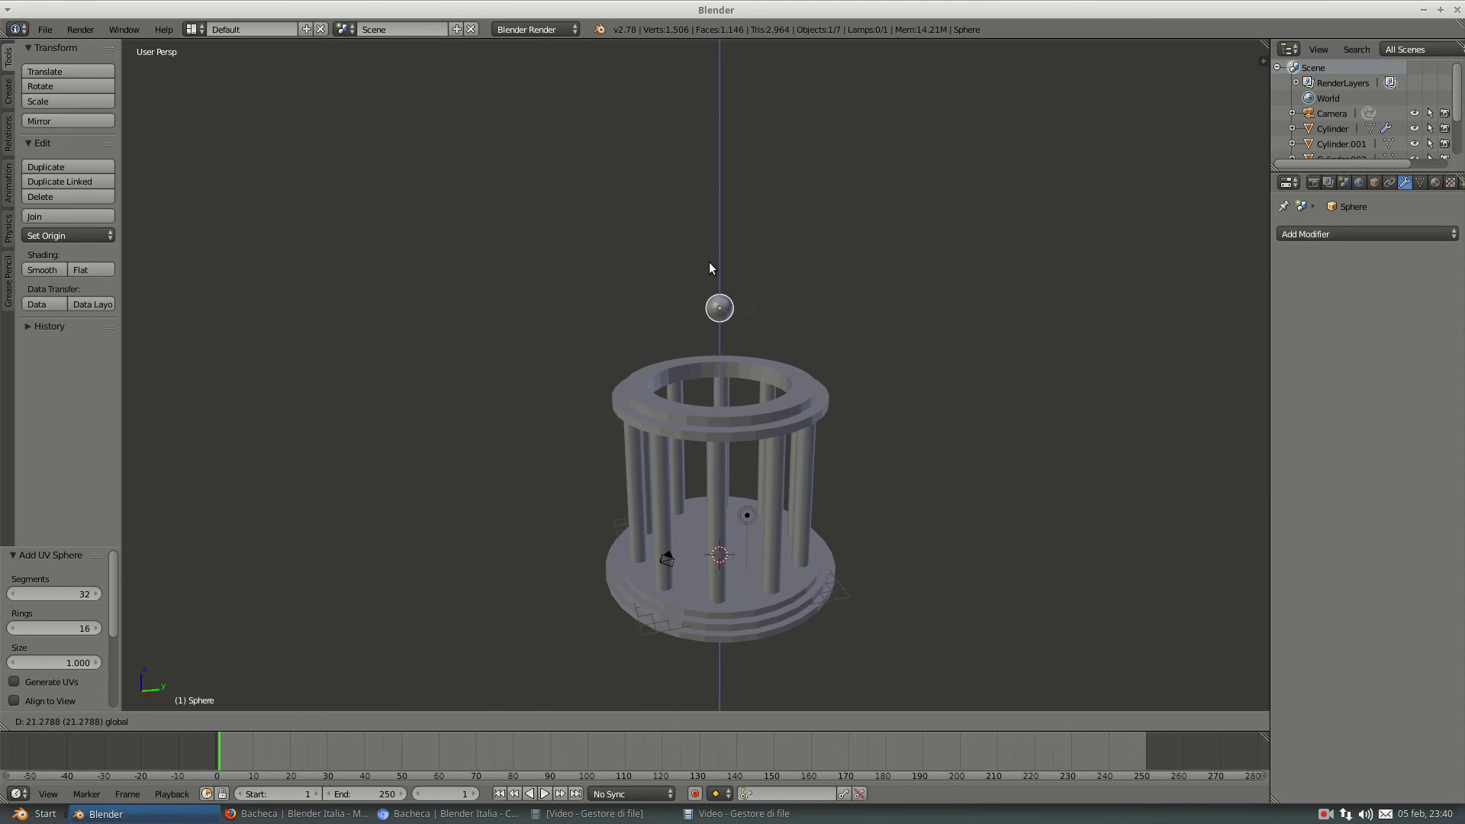
{"action": "key", "text": "s"}
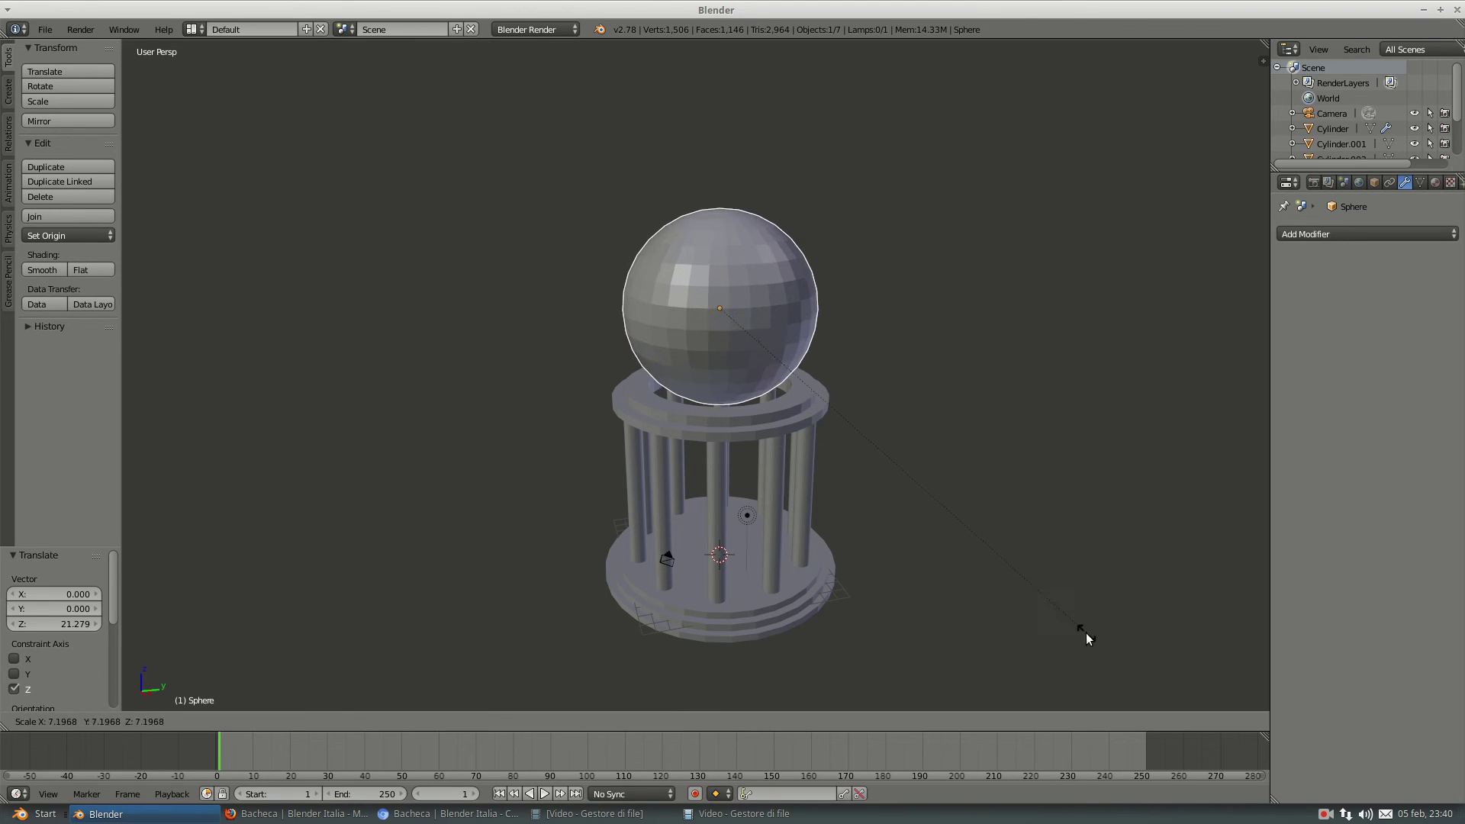
{"action": "left_click", "coordinate": [1016, 583]}
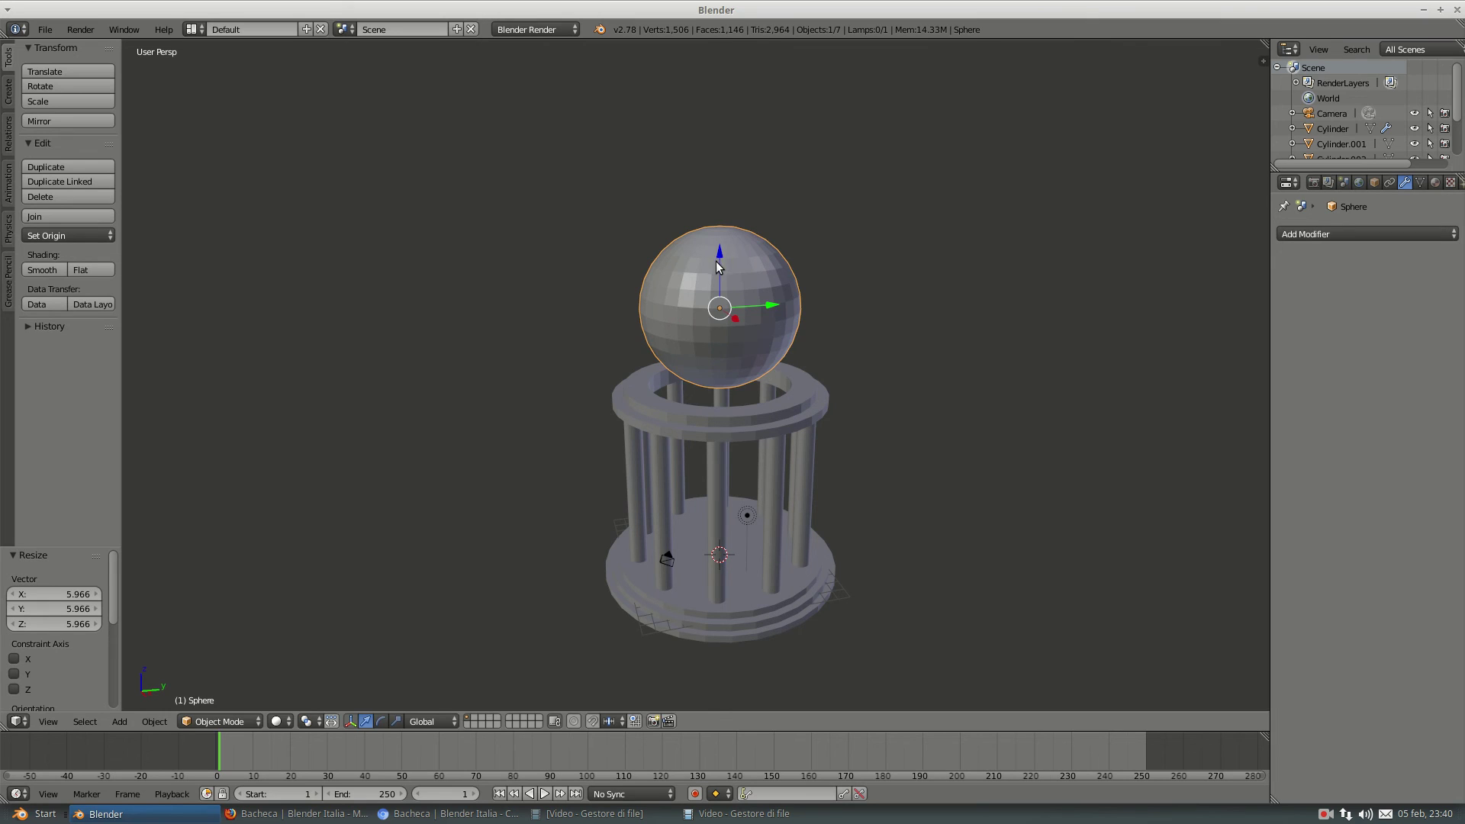
{"action": "key", "text": "g"}
{"action": "key", "text": "z"}
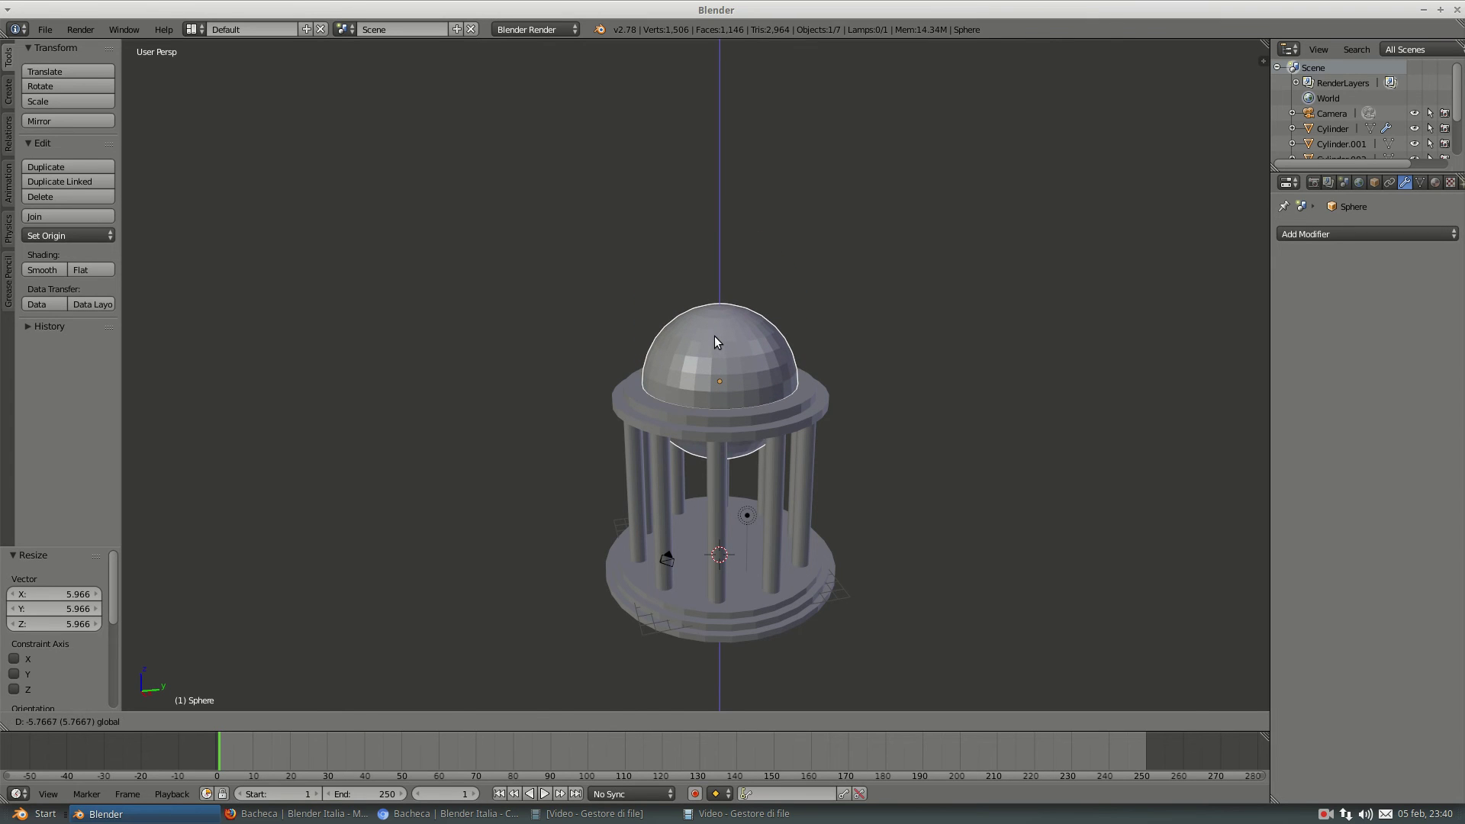
{"action": "left_click", "coordinate": [715, 341]}
{"action": "scroll", "coordinate": [762, 385], "scroll_direction": "up", "scroll_amount": 2}
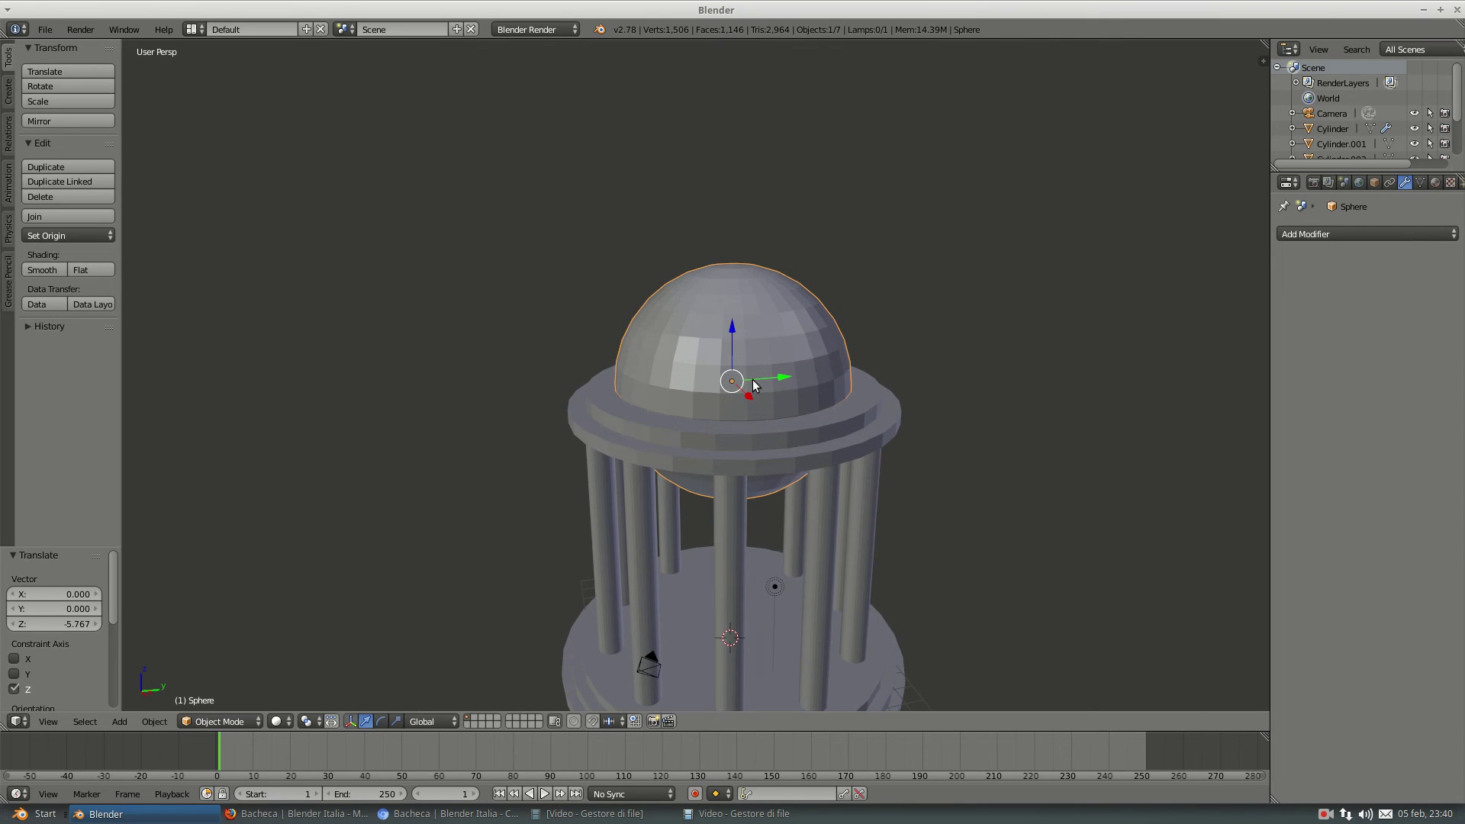
{"action": "key", "text": "s"}
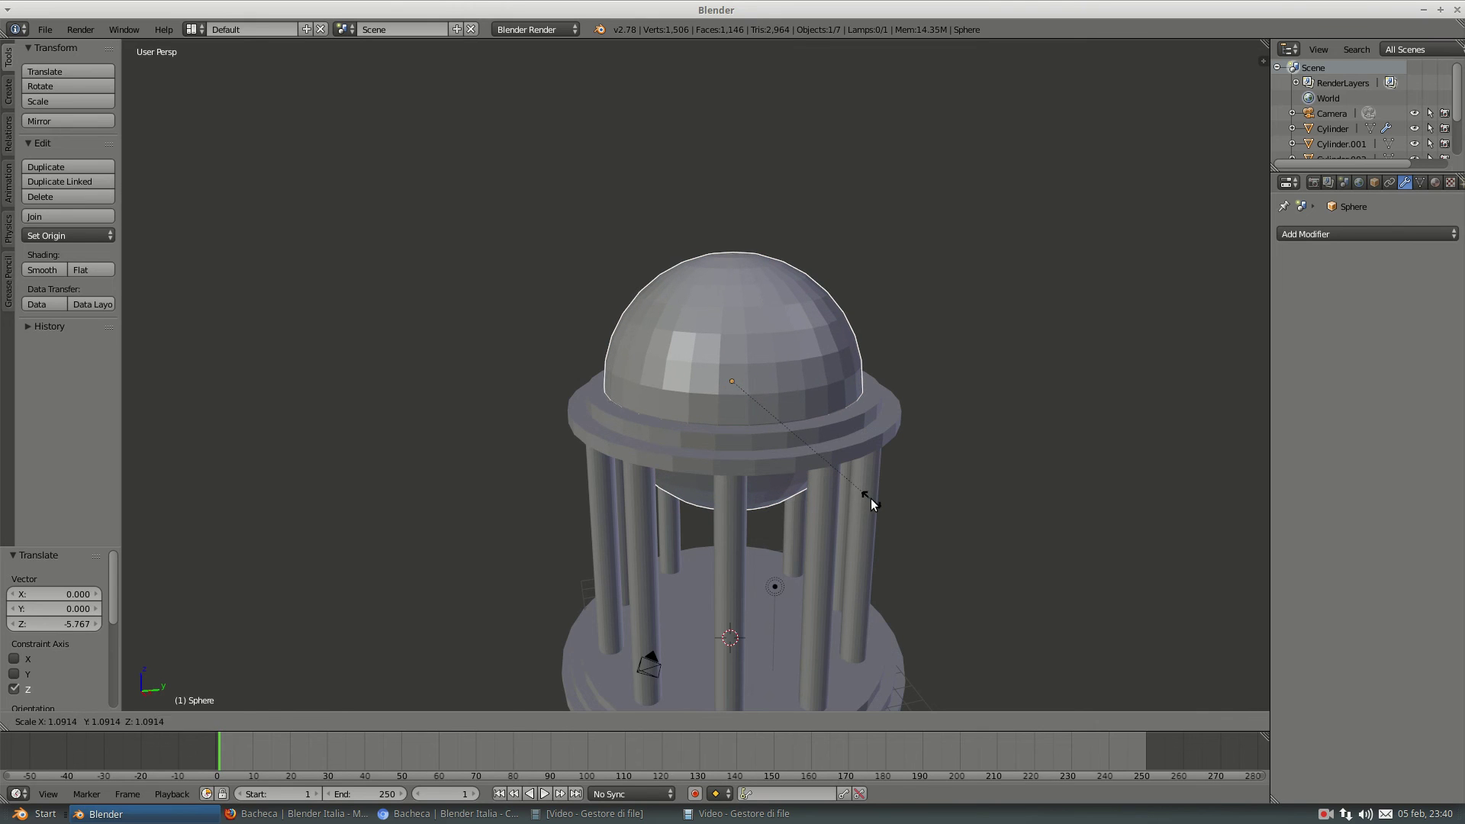
{"action": "left_click", "coordinate": [871, 497]}
{"action": "middle_click_drag", "start_coordinate": [871, 498], "coordinate": [846, 431]}
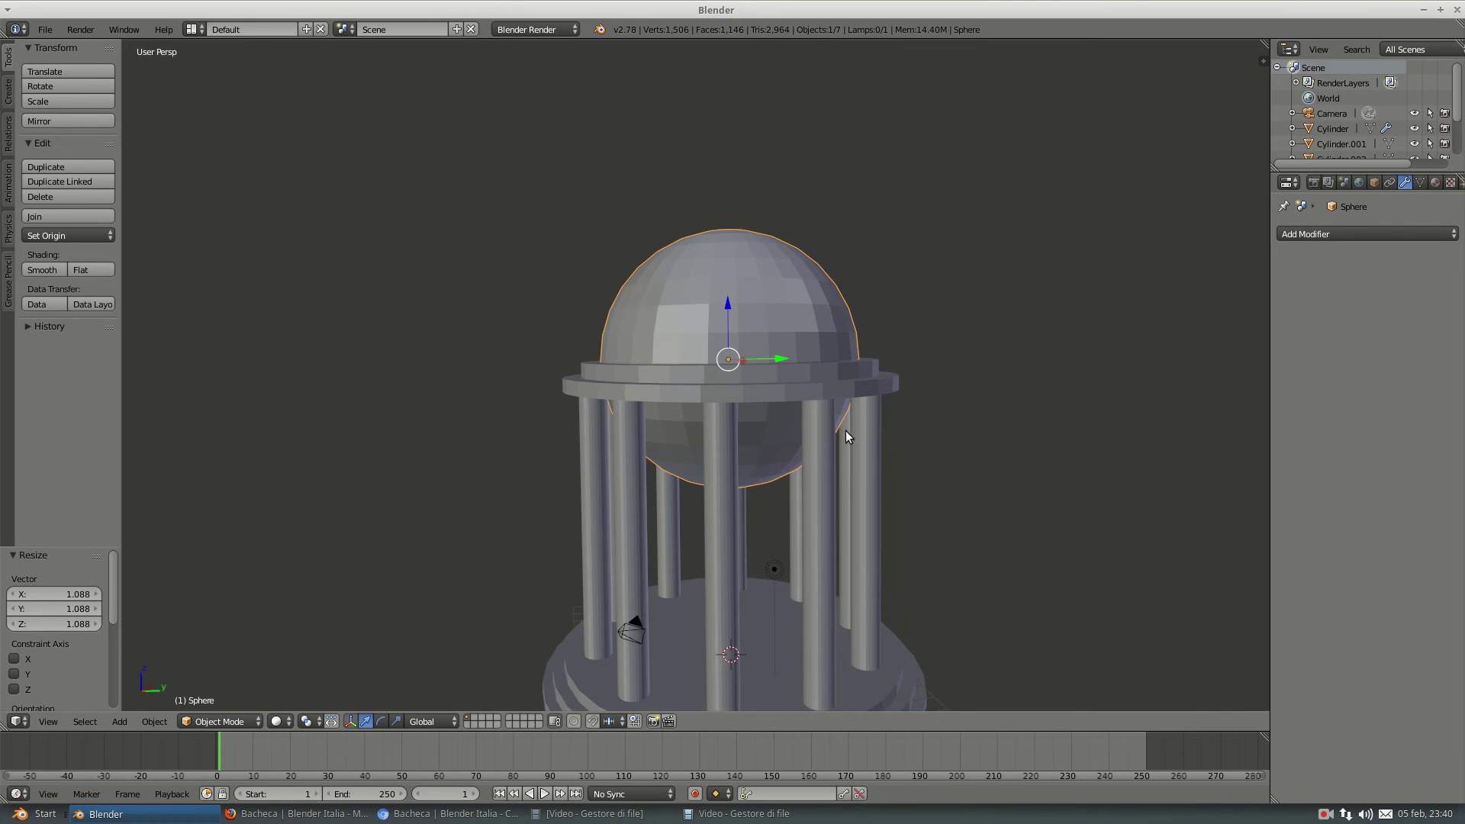
{"action": "key", "text": "KP_1"}
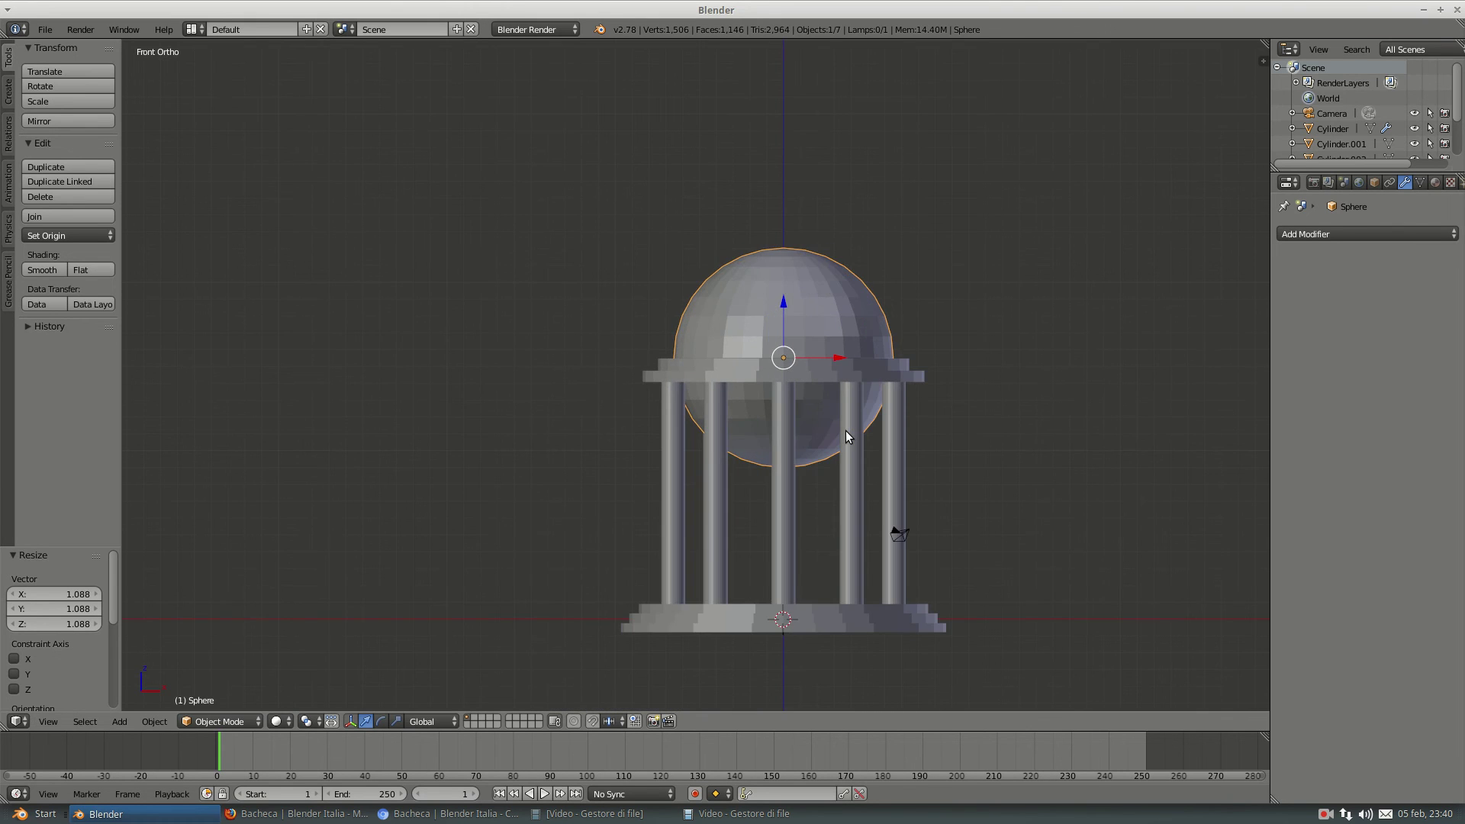
- With X-ray on, box-select the sphere's lower half and delete those faces
{"action": "key", "text": "Tab"}
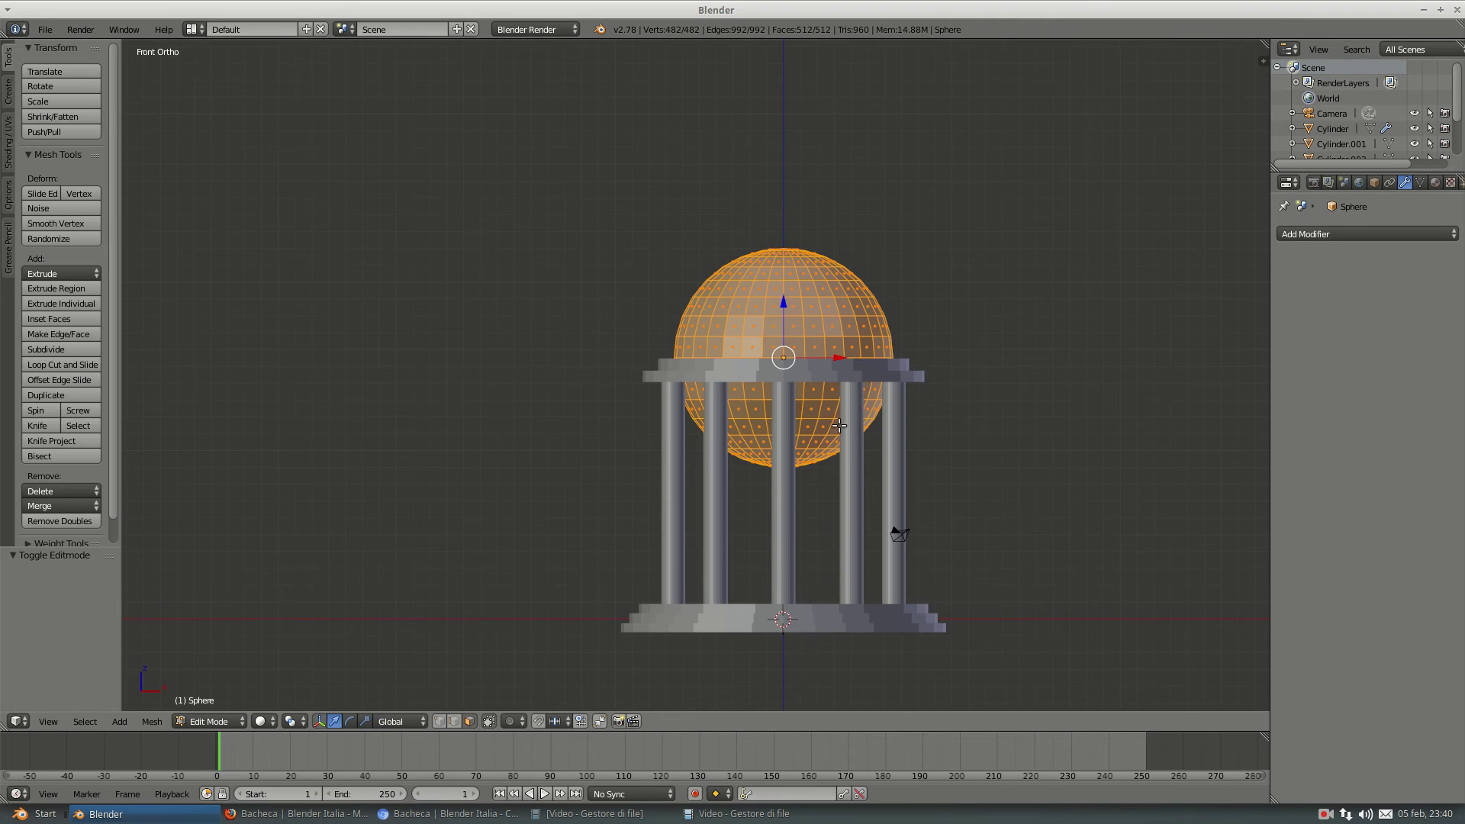
{"action": "left_click", "coordinate": [490, 722]}
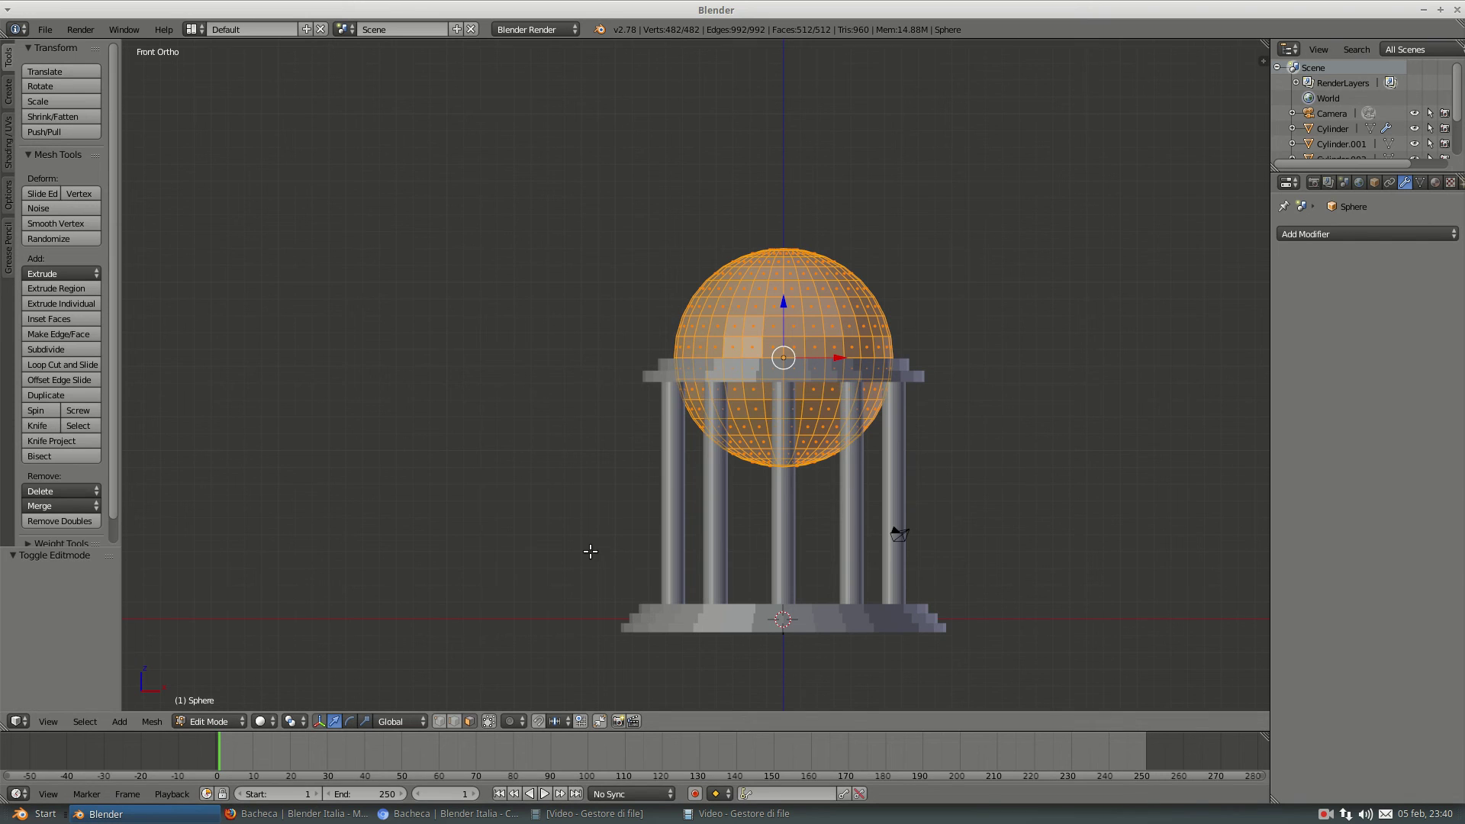
{"action": "key", "text": "b"}
{"action": "left_click_drag", "start_coordinate": [605, 557], "coordinate": [1038, 363]}
{"action": "key", "text": "a"}
{"action": "key", "text": "b"}
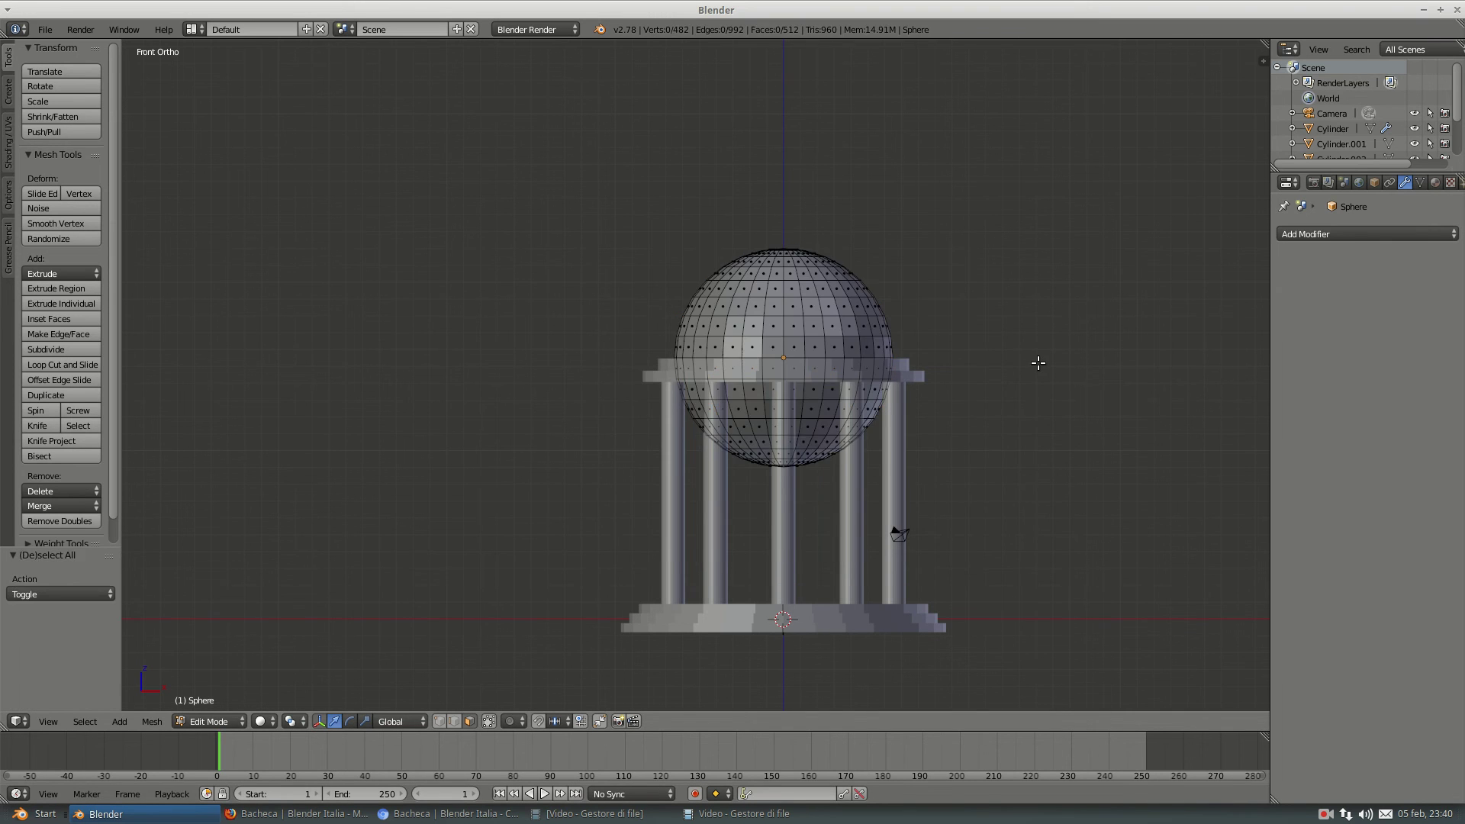
{"action": "left_click_drag", "start_coordinate": [598, 548], "coordinate": [1043, 364]}
{"action": "key", "text": "x"}
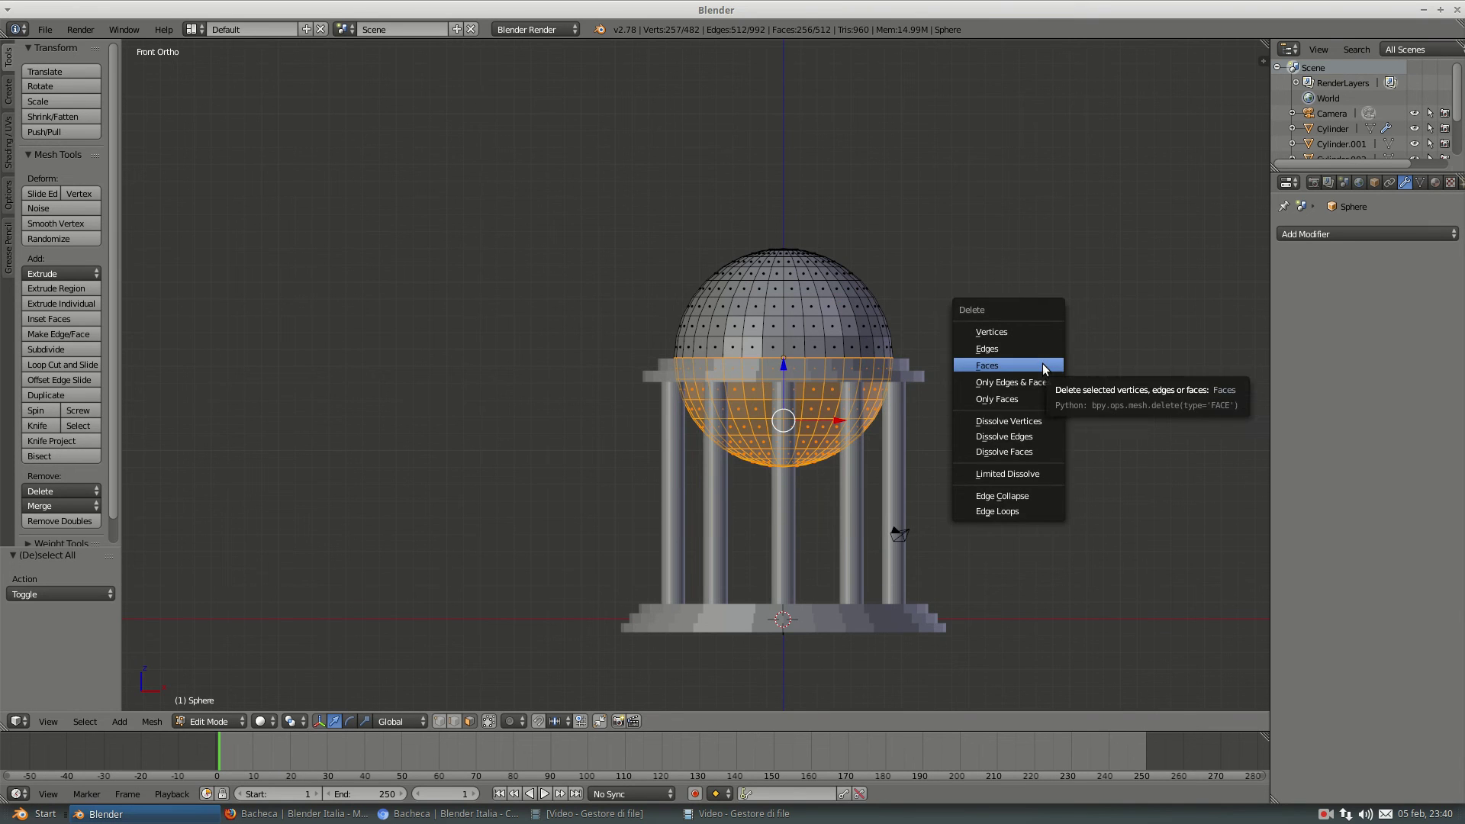
{"action": "left_click", "coordinate": [1043, 364]}
{"action": "middle_click_drag", "start_coordinate": [823, 385], "coordinate": [816, 427]}
{"action": "scroll", "coordinate": [560, 392], "scroll_direction": "up", "scroll_amount": 5}
{"action": "middle_click_drag", "start_coordinate": [560, 392], "coordinate": [694, 376], "text": "shift"}
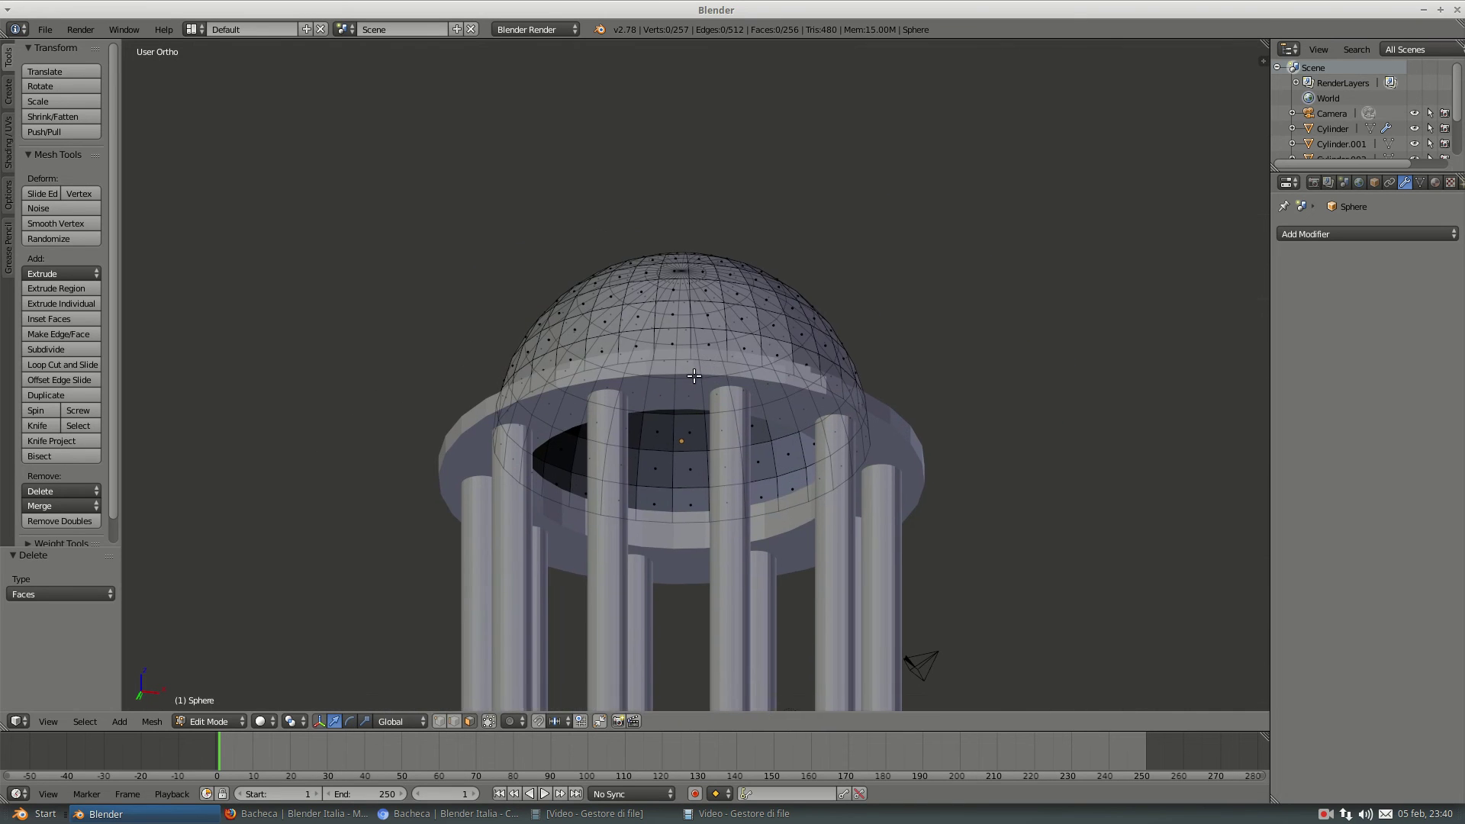
{"action": "key", "text": "Tab"}
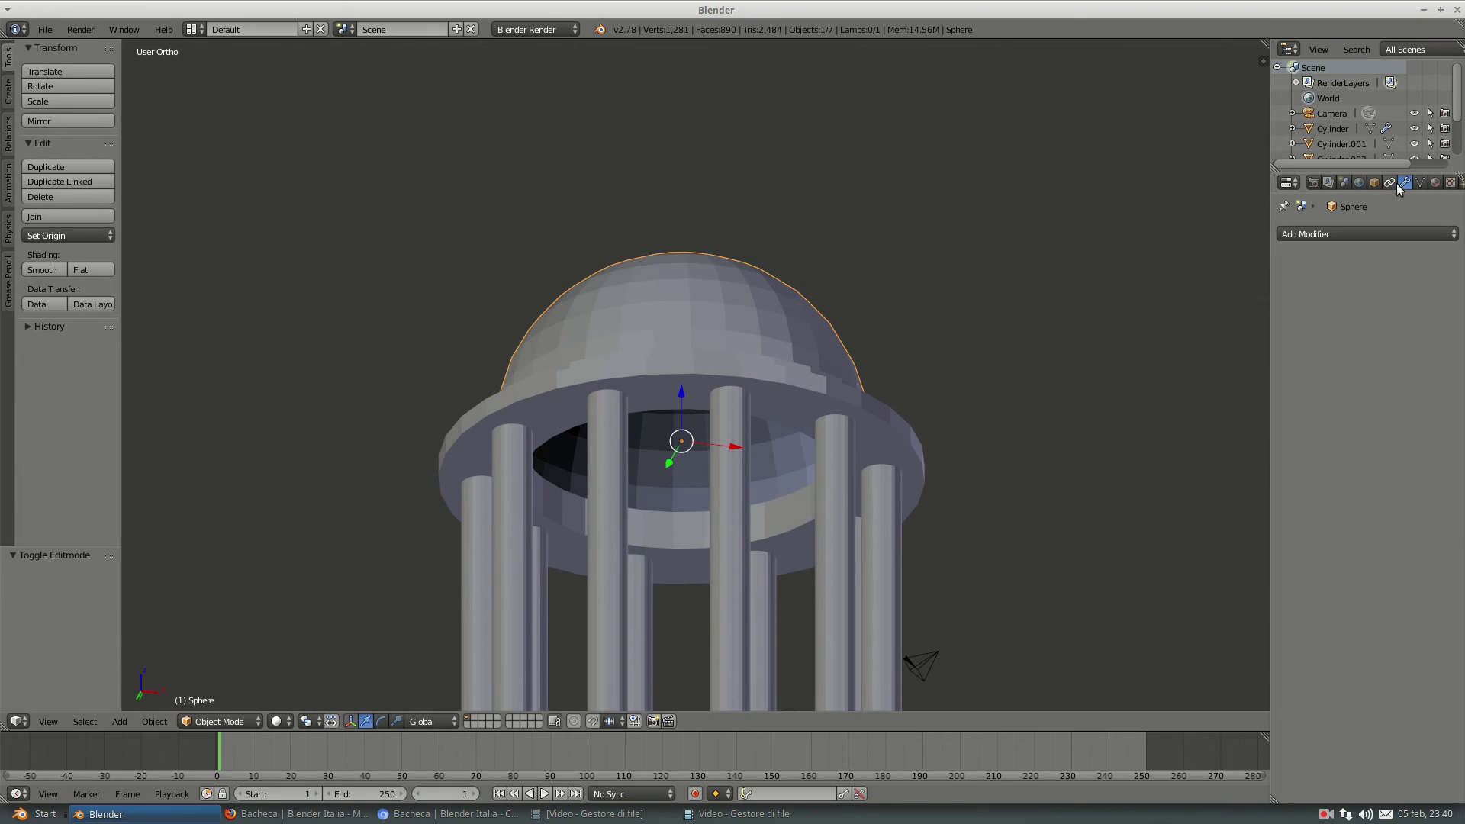
- Add a Solidify modifier to the dome
{"action": "left_click", "coordinate": [1375, 226]}
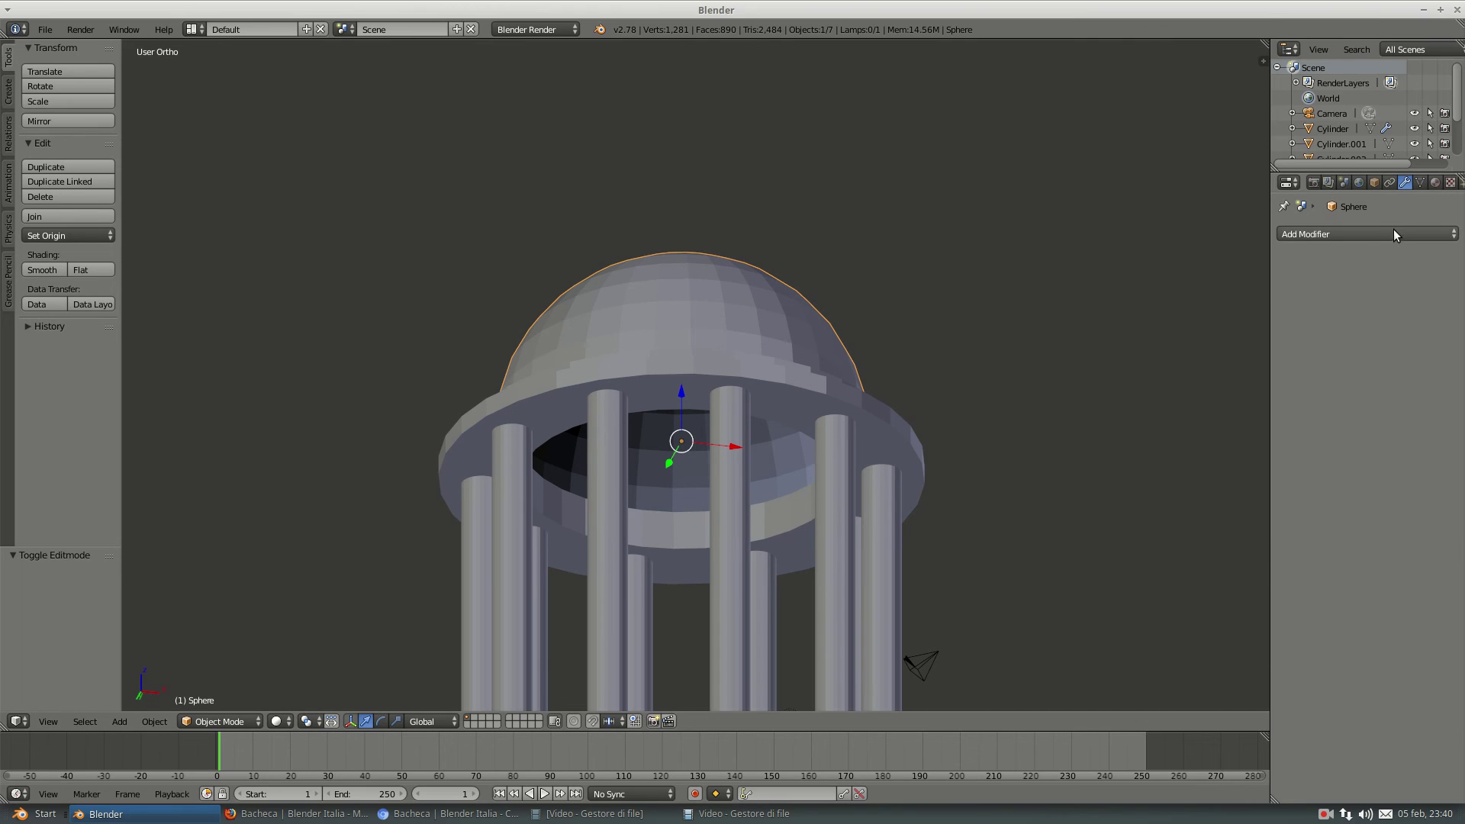
{"action": "left_click", "coordinate": [1393, 232]}
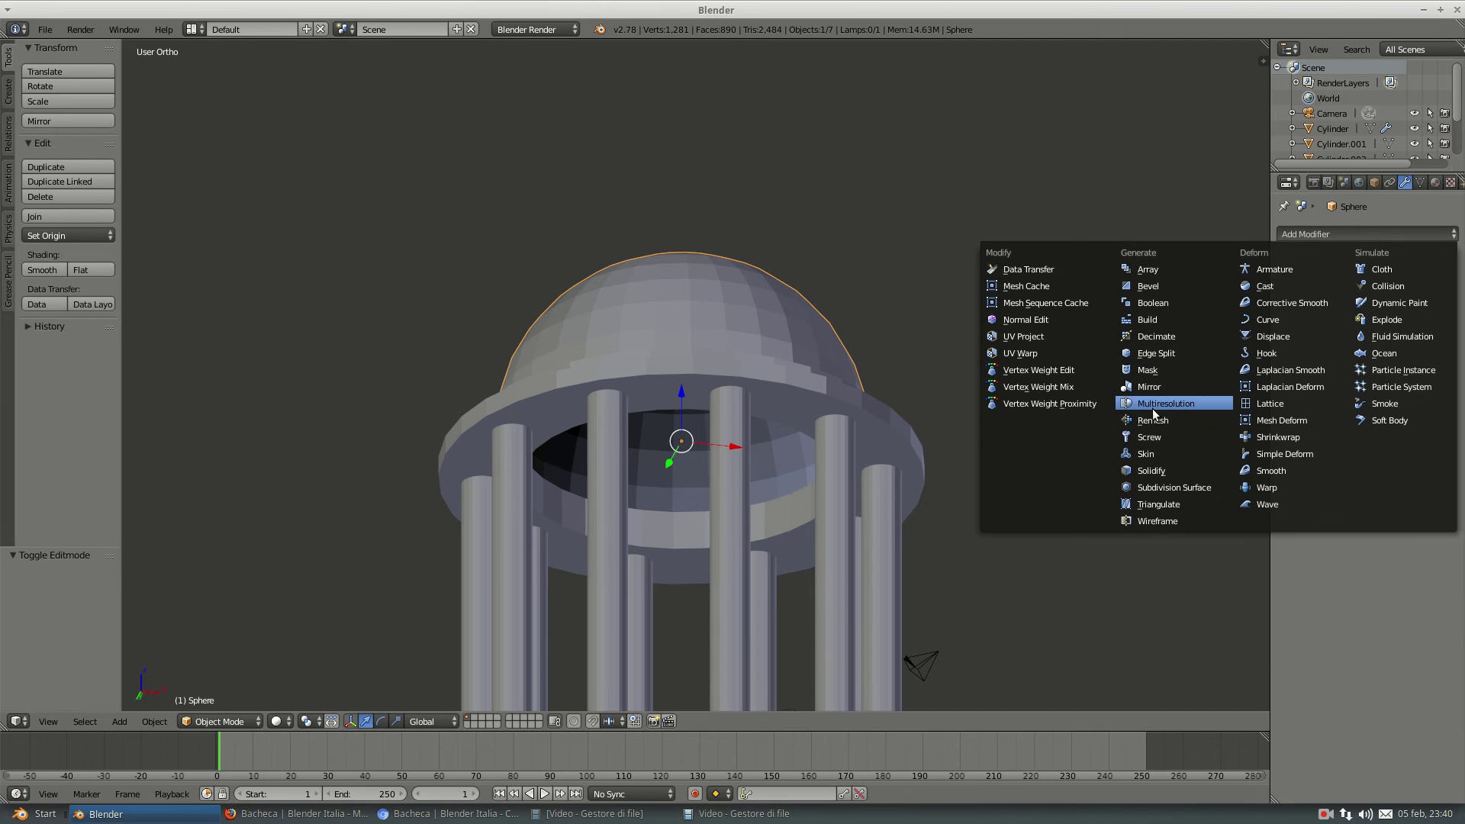
{"action": "left_click", "coordinate": [1154, 473]}
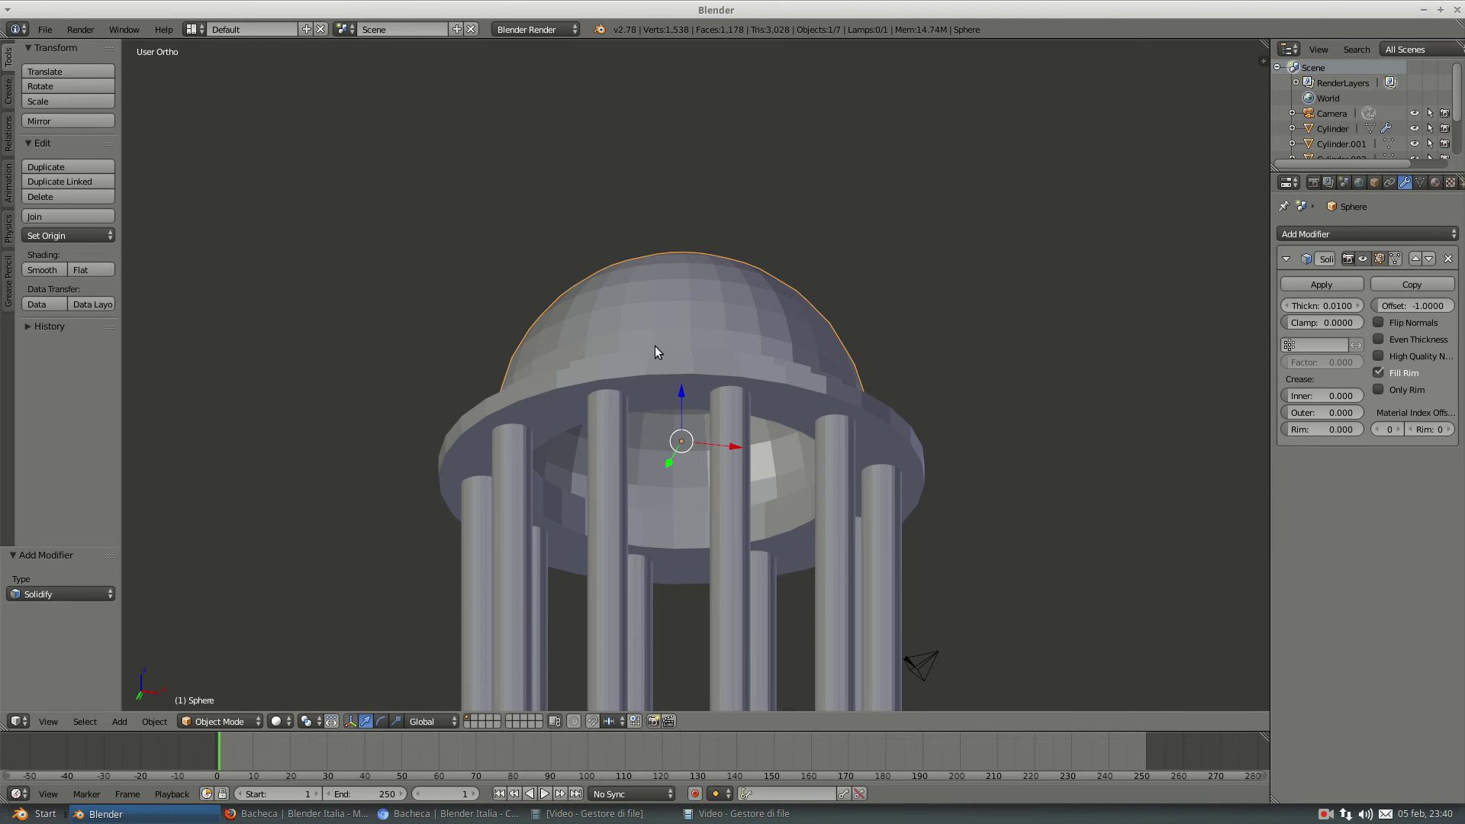
{"action": "scroll", "coordinate": [628, 317], "scroll_direction": "up", "scroll_amount": 2}
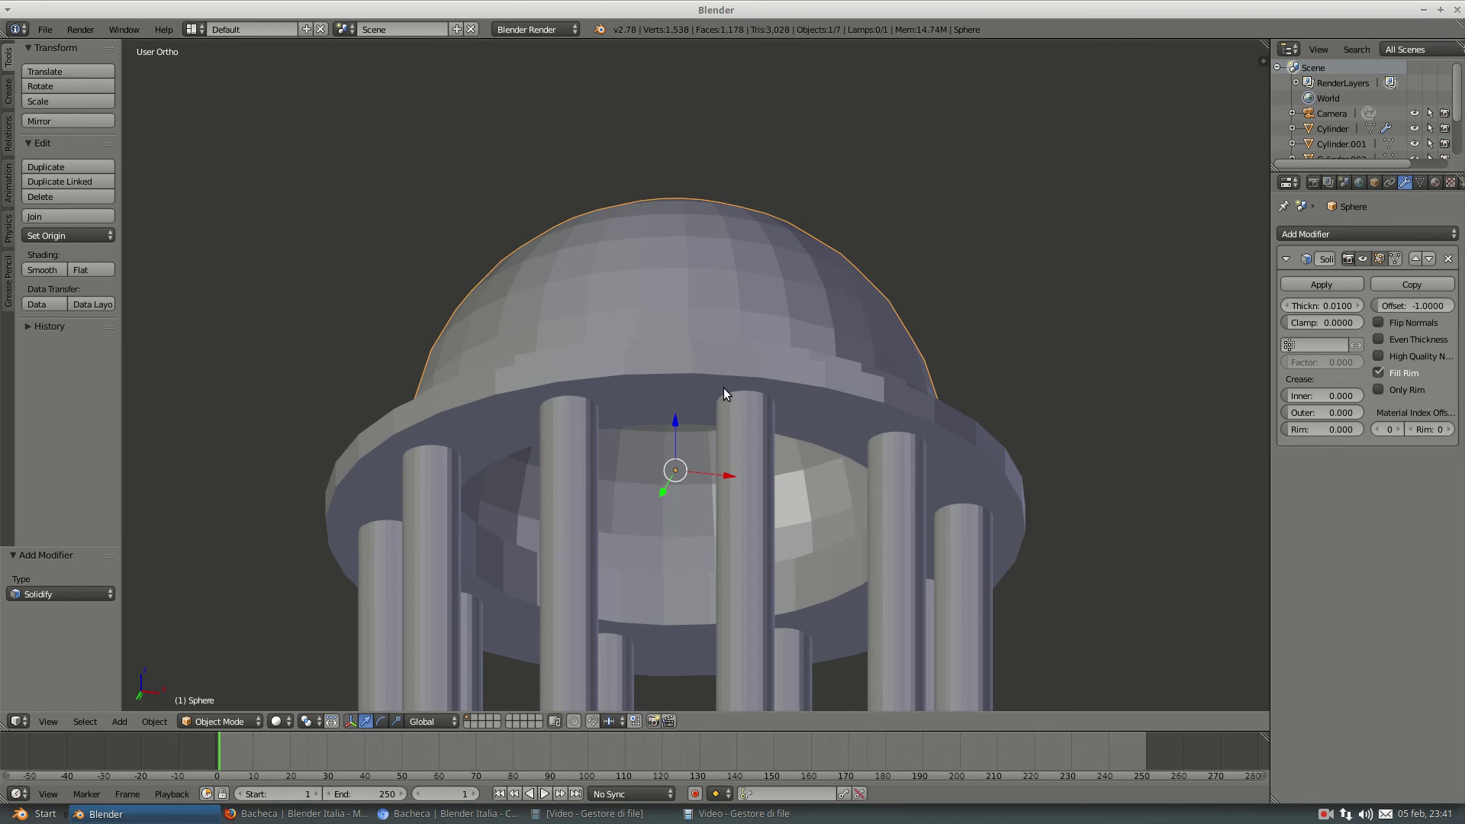
{"action": "key", "text": "Tab"}
{"action": "scroll", "coordinate": [691, 328], "scroll_direction": "up", "scroll_amount": 1}
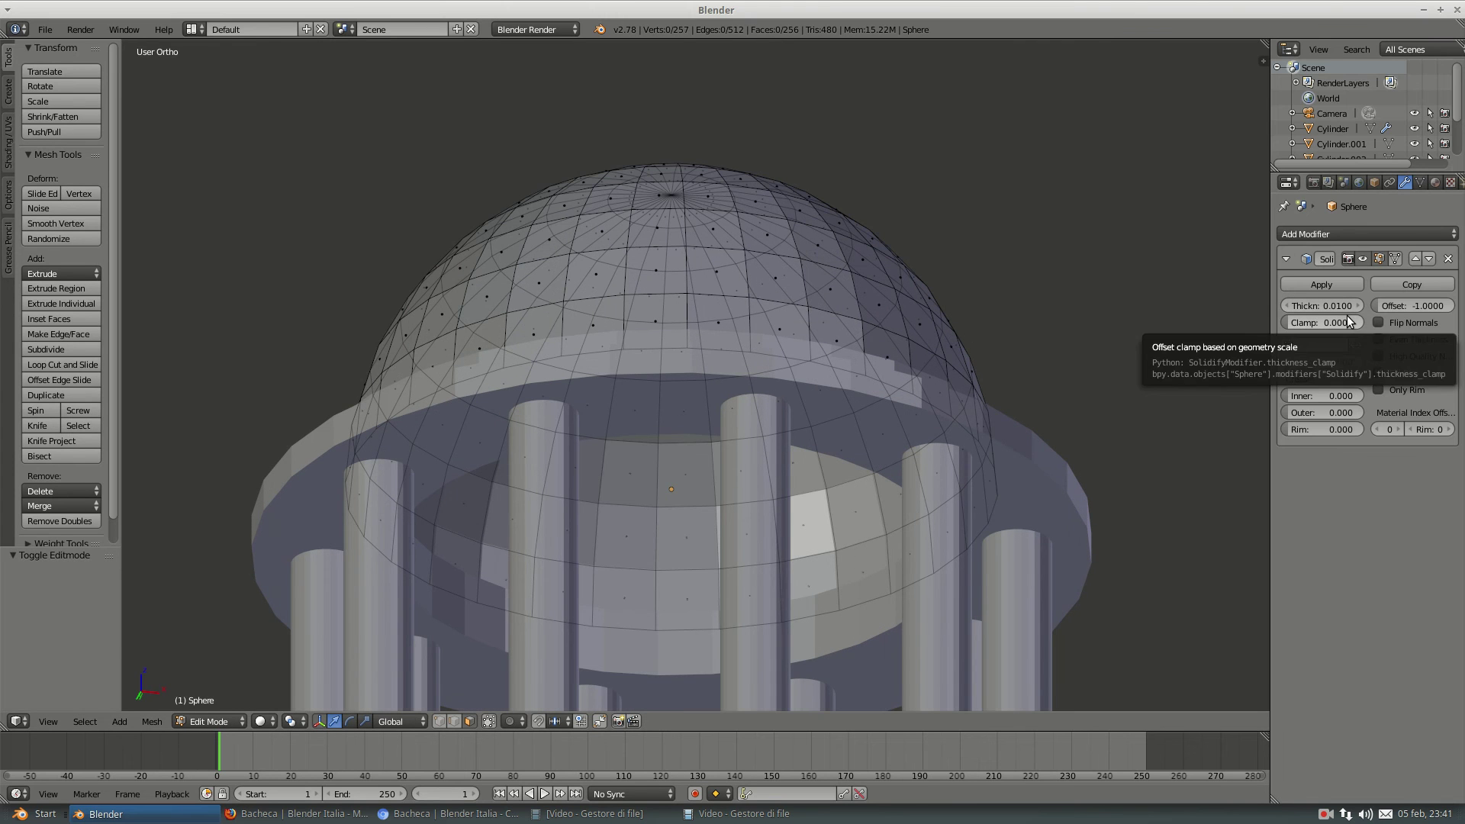
{"action": "key", "text": "Tab"}
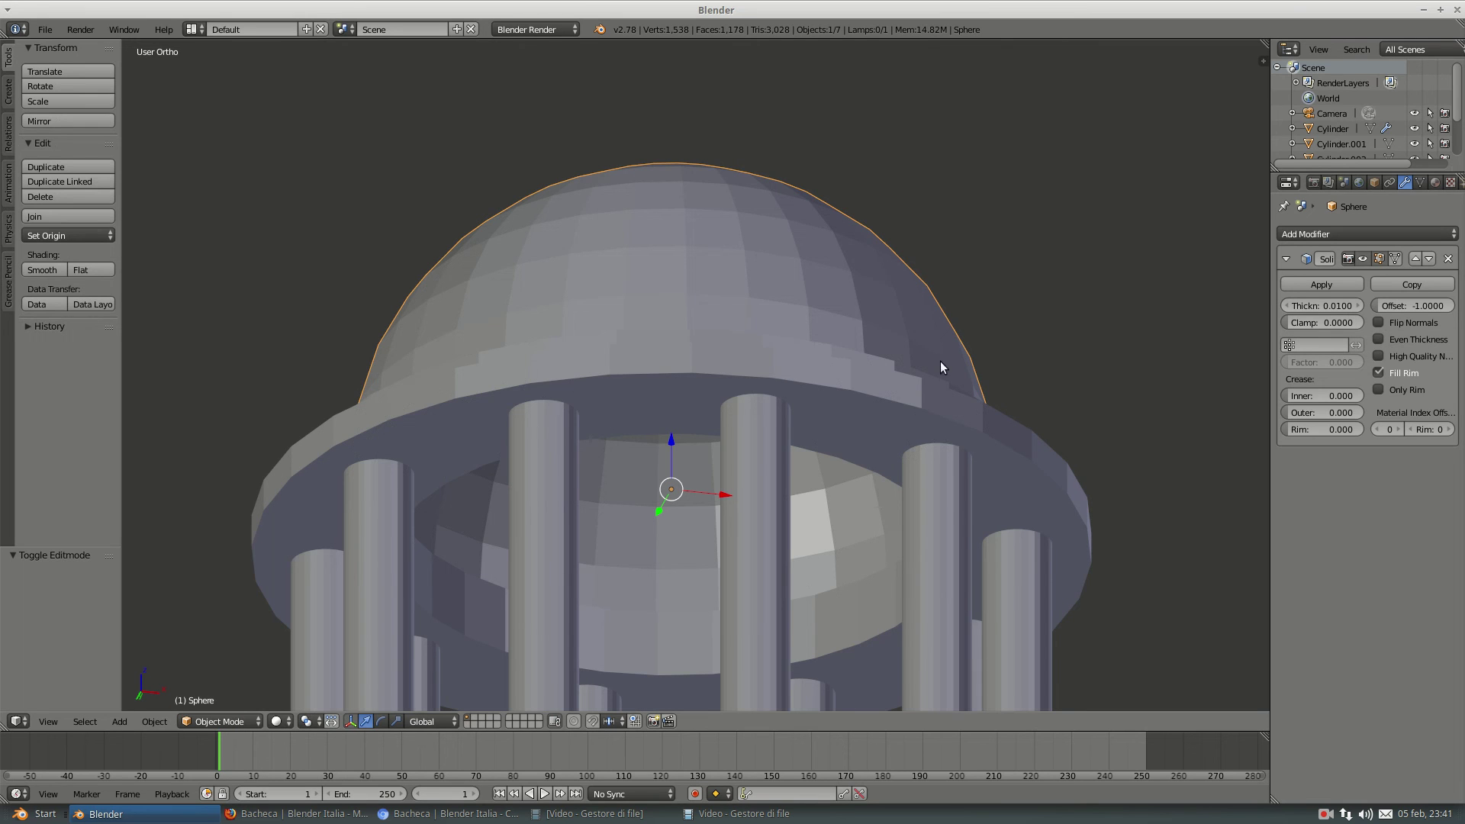
- Set the dome's Solidify thickness to 0.0150
{"action": "left_click", "coordinate": [1360, 309]}
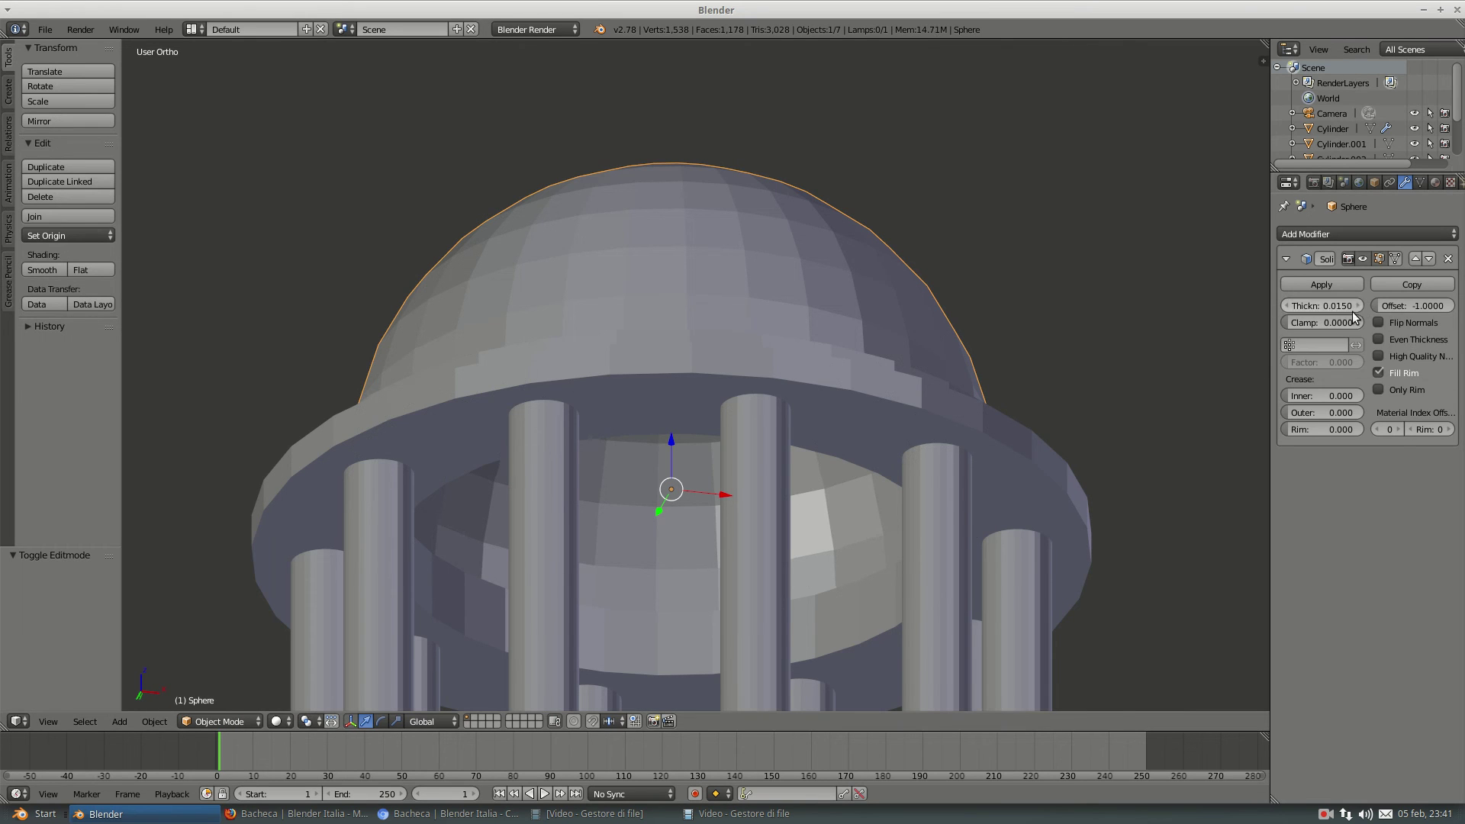
{"action": "key", "text": "a"}
{"action": "key", "text": "a"}
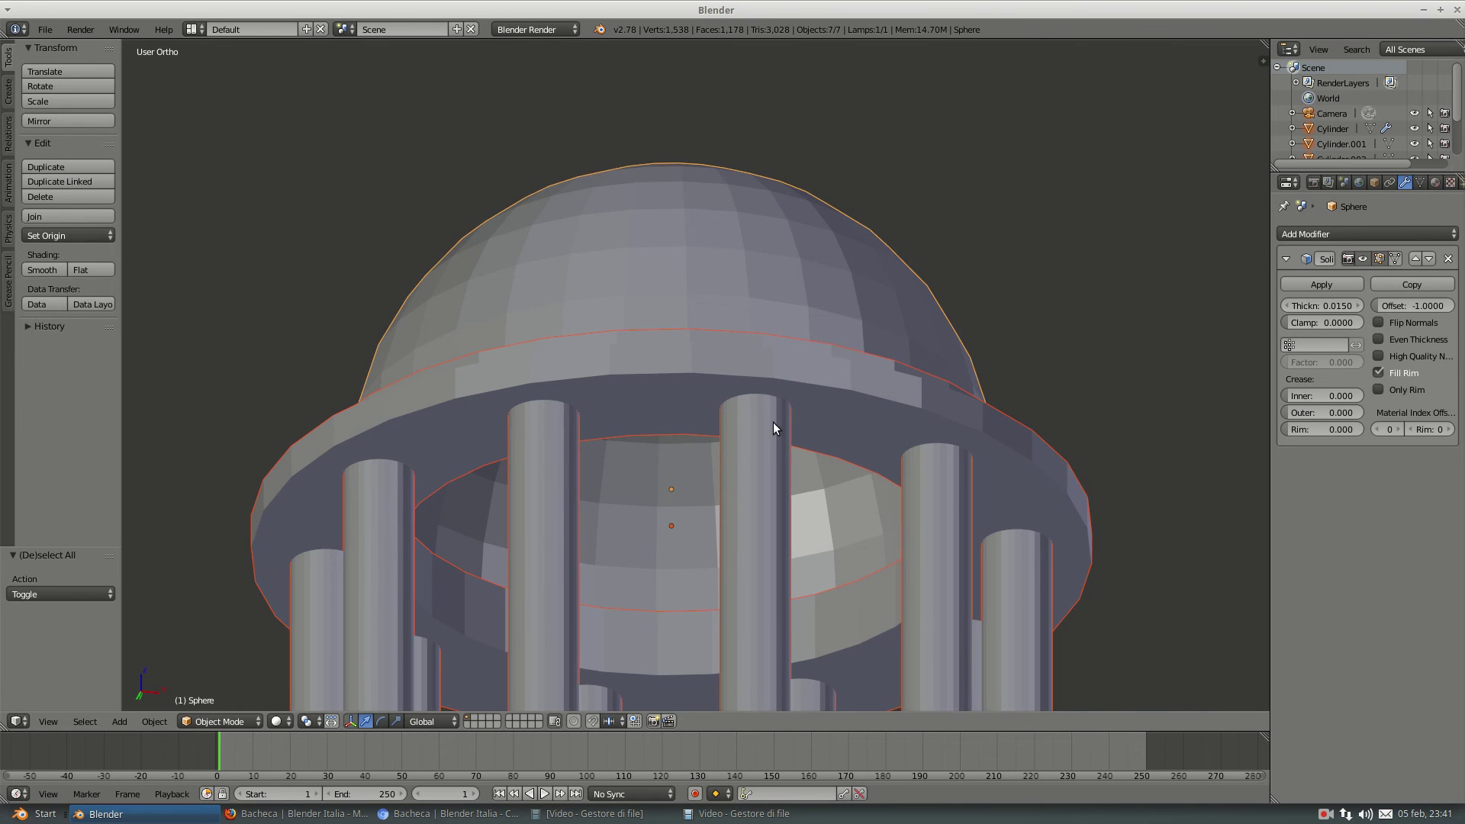
{"action": "scroll", "coordinate": [784, 377], "scroll_direction": "down", "scroll_amount": 2}
{"action": "scroll", "coordinate": [784, 355], "scroll_direction": "up", "scroll_amount": 2}
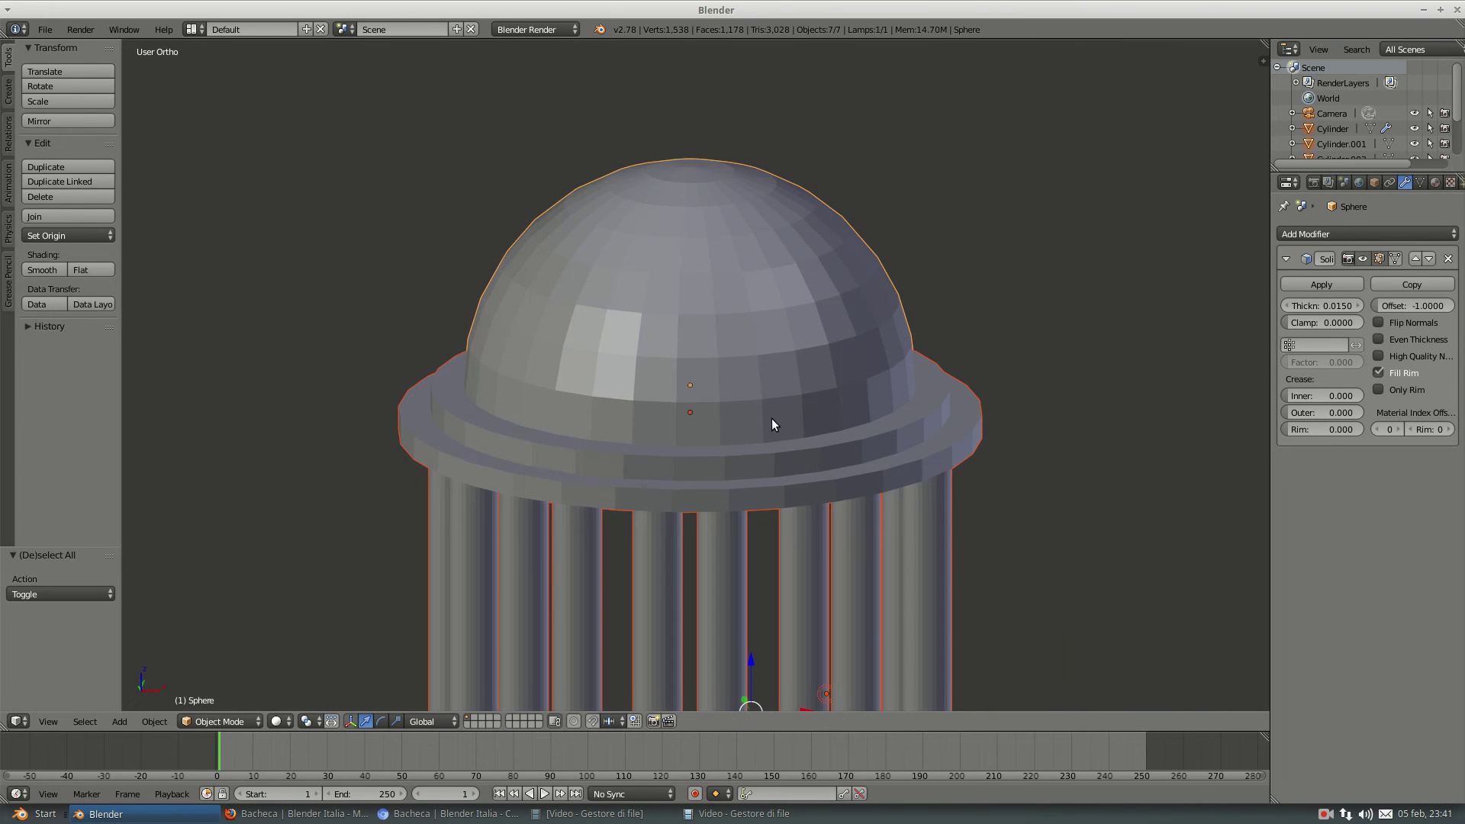
{"action": "key", "text": "Tab"}
{"action": "key", "text": "Tab"}
- Raise the dome 5.628 along Z and increase its Solidify thickness to 0.1090
{"action": "right_click", "coordinate": [737, 357]}
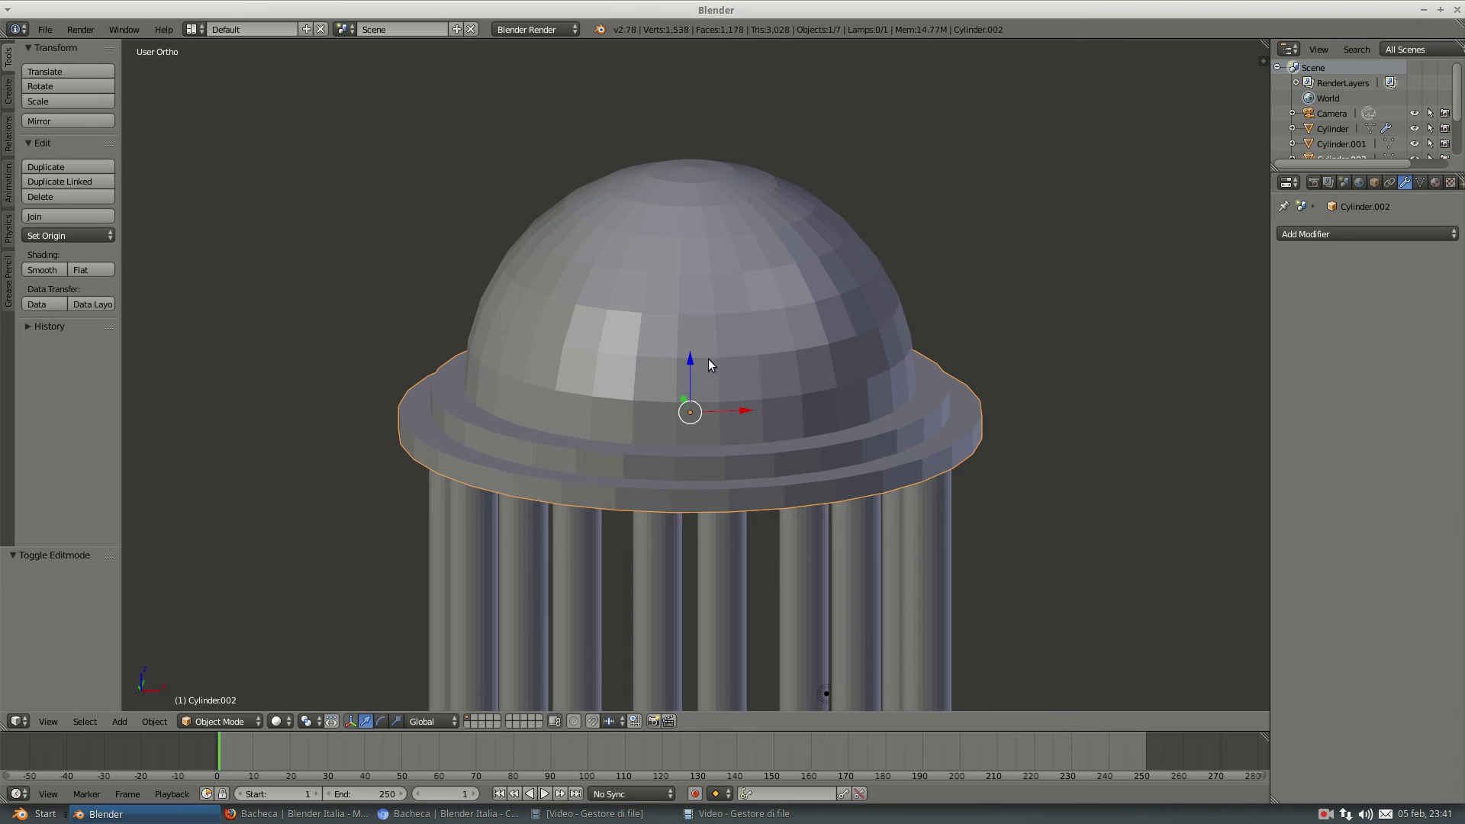
{"action": "right_click", "coordinate": [677, 286]}
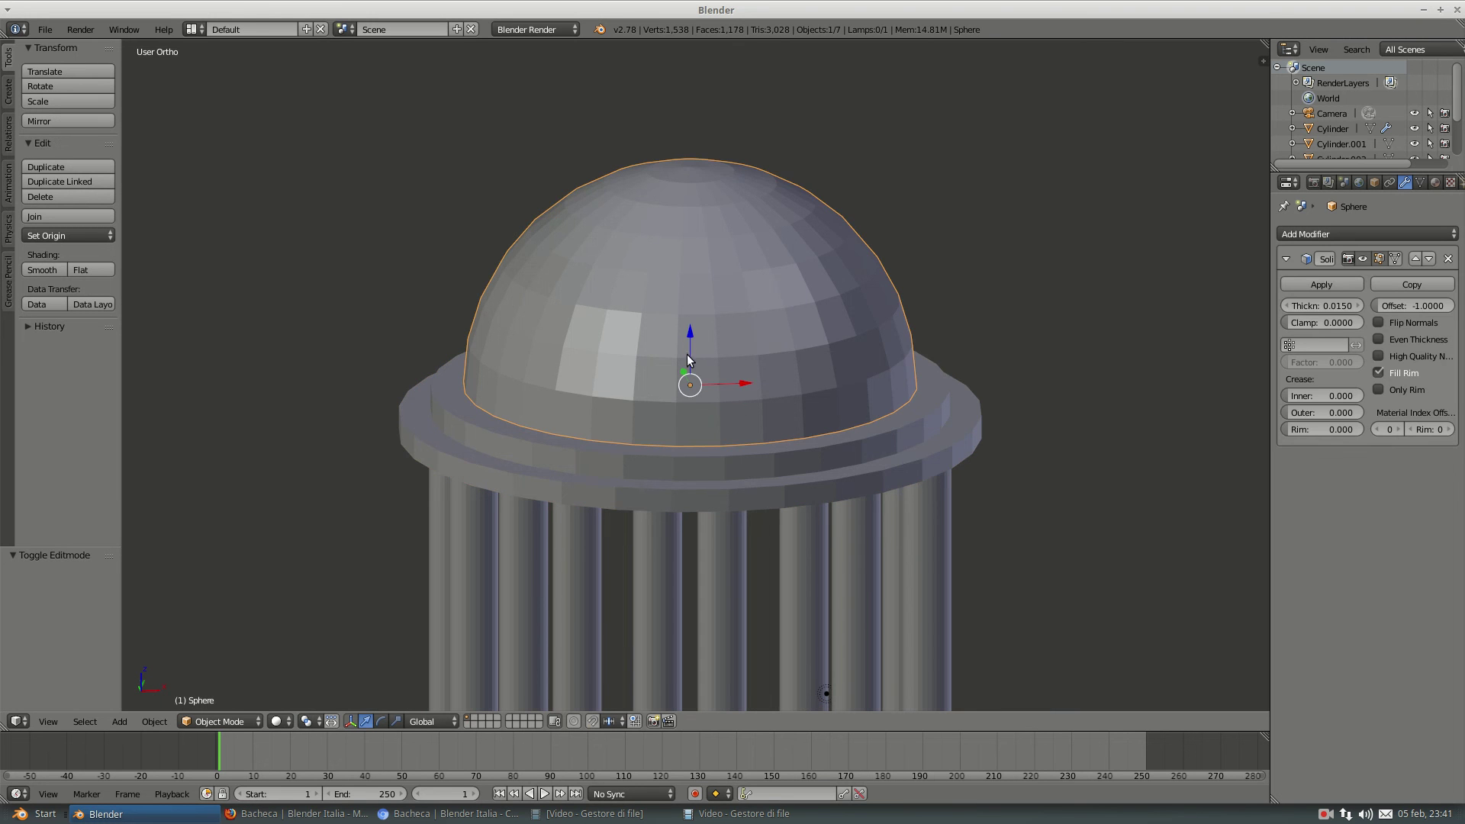
{"action": "key", "text": "g"}
{"action": "key", "text": "z"}
{"action": "left_click", "coordinate": [676, 153]}
{"action": "middle_click_drag", "start_coordinate": [676, 153], "coordinate": [728, 130]}
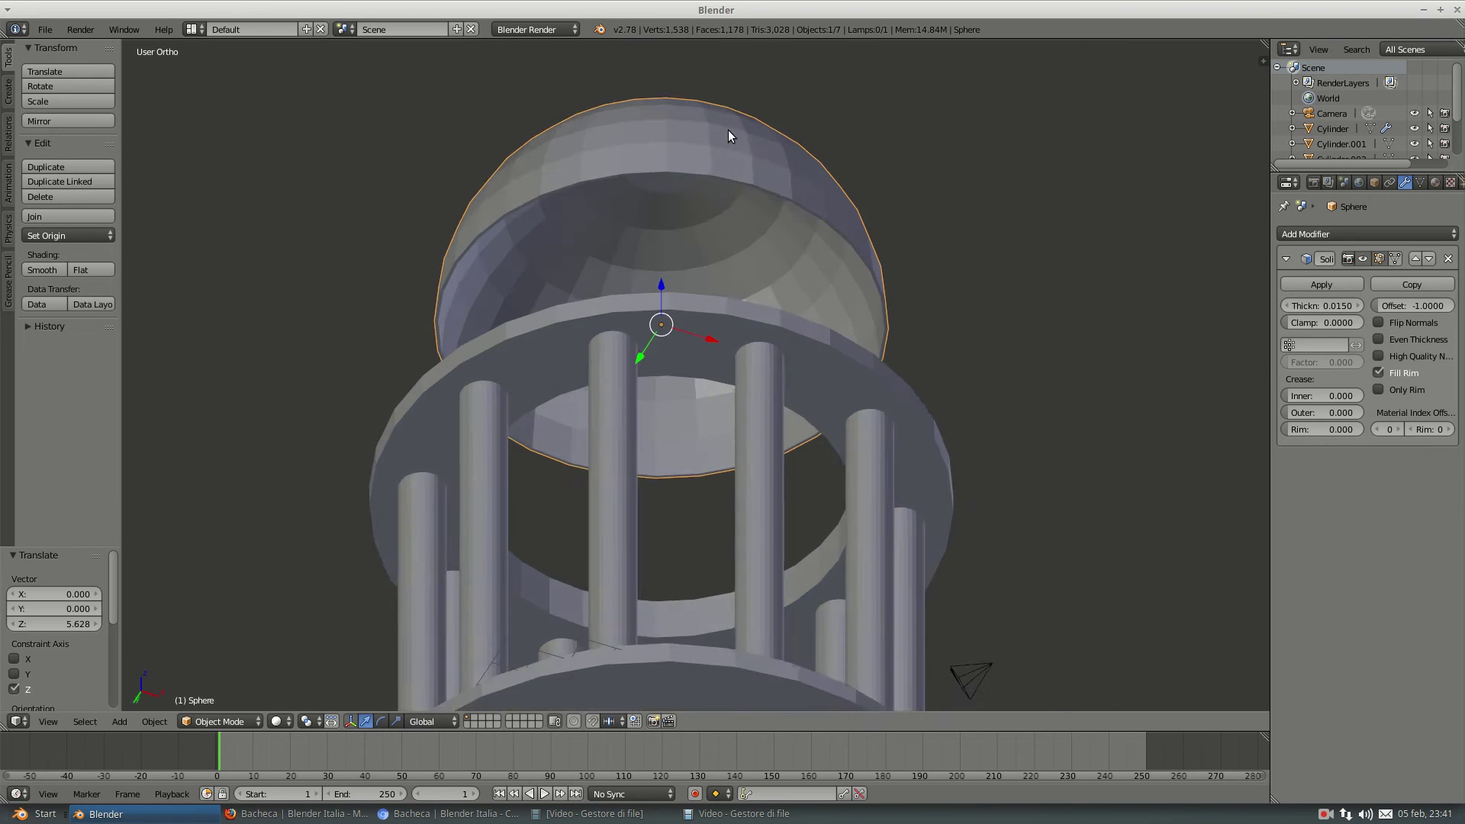
{"action": "scroll", "coordinate": [728, 129], "scroll_direction": "up", "scroll_amount": 2}
{"action": "scroll", "coordinate": [780, 117], "scroll_direction": "up", "scroll_amount": 1}
{"action": "scroll", "coordinate": [785, 270], "scroll_direction": "up", "scroll_amount": 1}
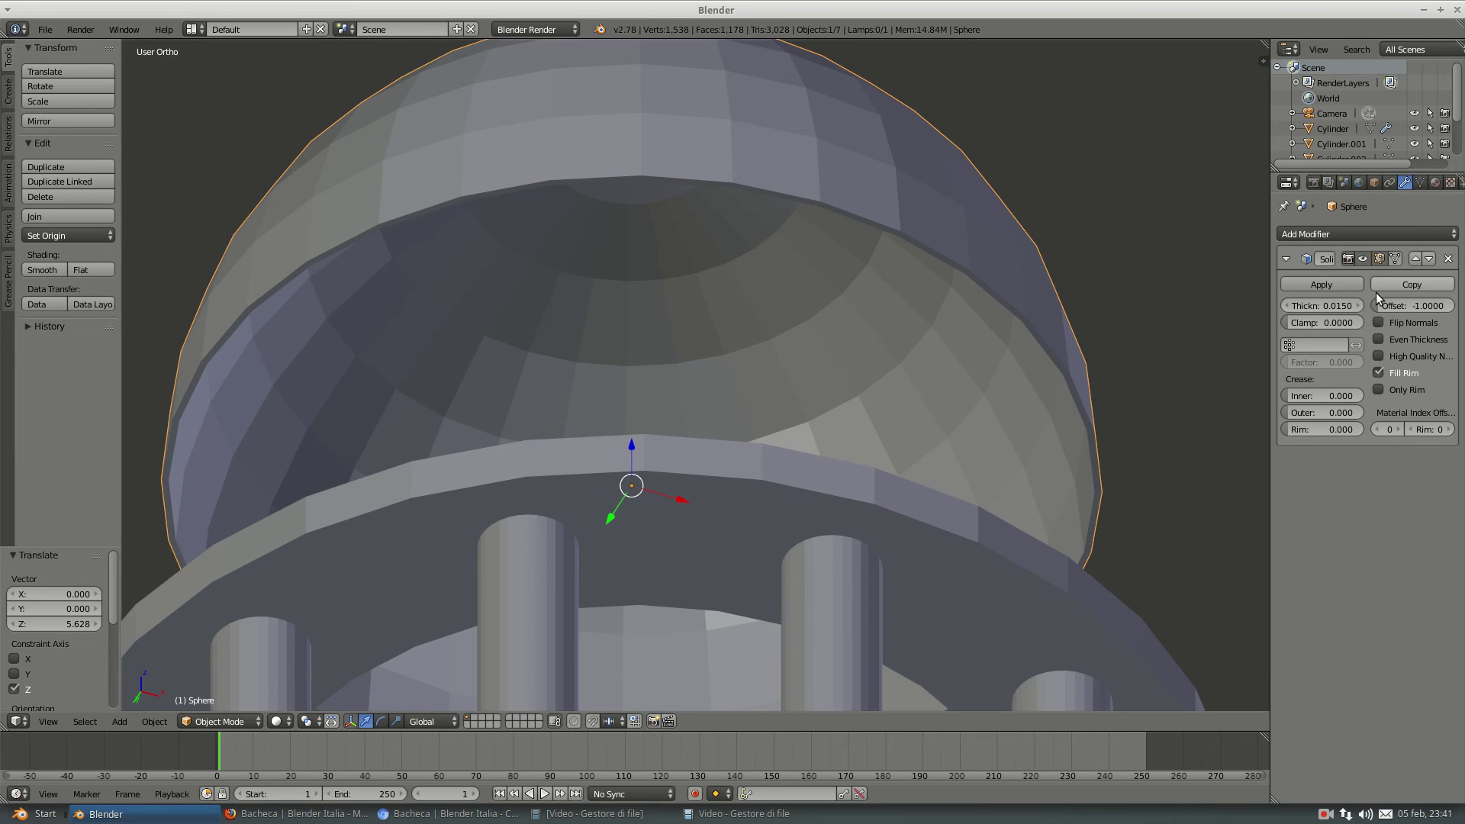
{"action": "left_click_drag", "start_coordinate": [1357, 304], "coordinate": [1412, 305]}
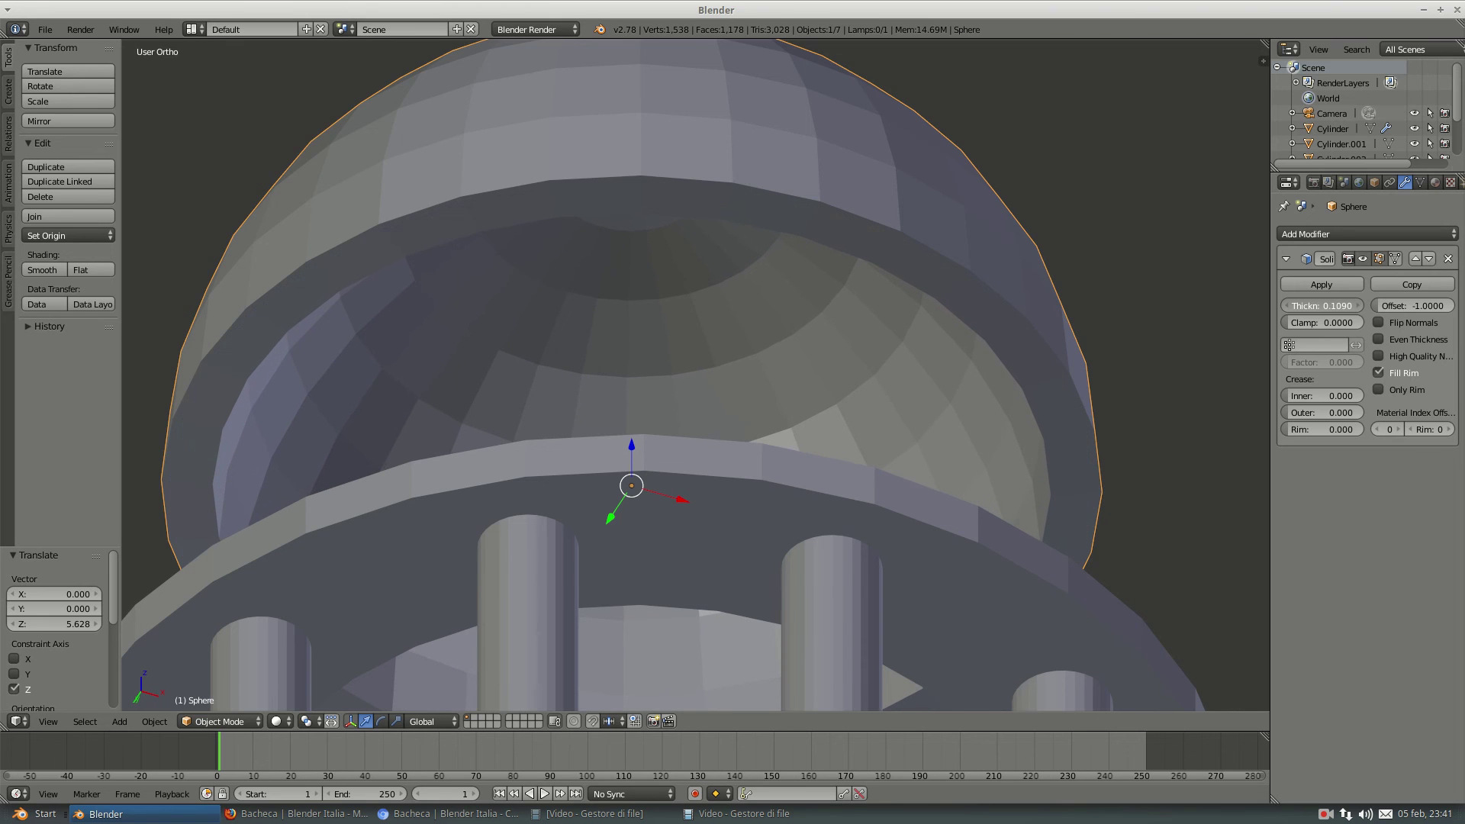
- Apply the dome's Solidify modifier and lower it 5.726 along Z onto the roof ring
{"action": "left_click", "coordinate": [1330, 285]}
{"action": "scroll", "coordinate": [887, 323], "scroll_direction": "up", "scroll_amount": 3}
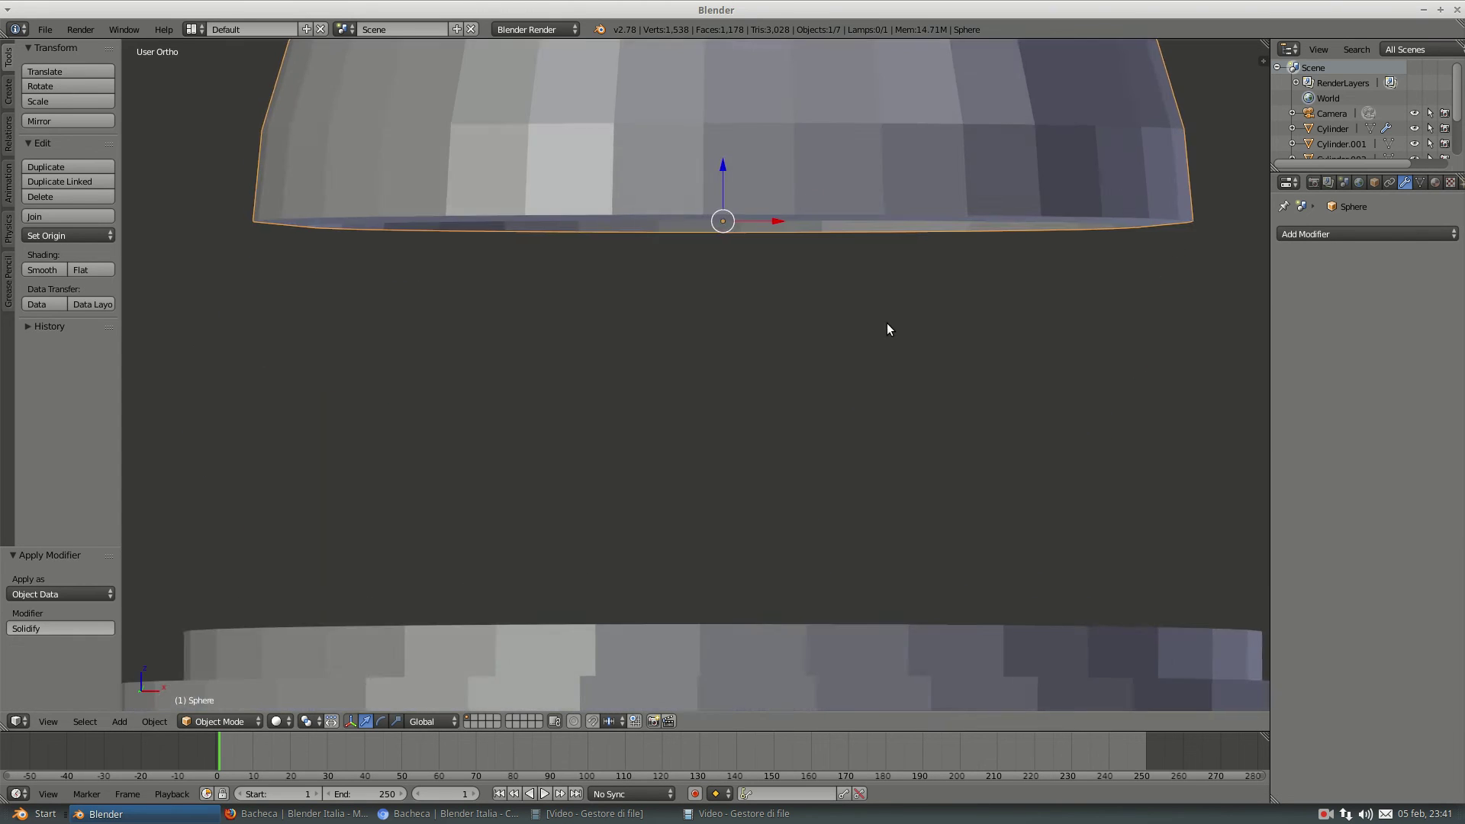
{"action": "scroll", "coordinate": [887, 324], "scroll_direction": "down", "scroll_amount": 4}
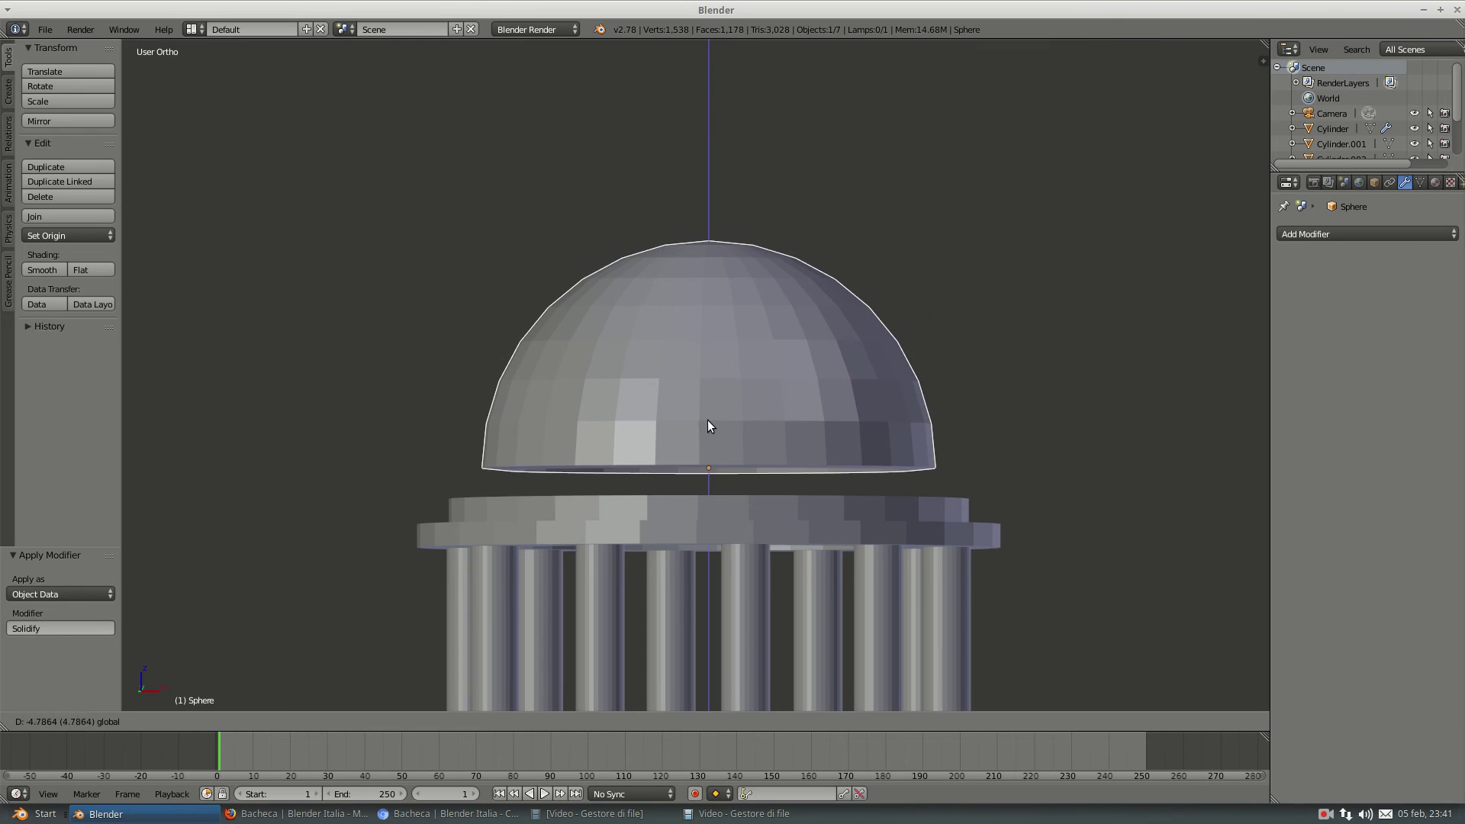
{"action": "left_click", "coordinate": [693, 453]}
{"action": "mouse_move", "coordinate": [692, 455]}
{"action": "middle_mouse_down"}
{"action": "mouse_move", "coordinate": [670, 504]}
{"action": "mouse_move", "coordinate": [661, 291]}
{"action": "middle_mouse_up"}
{"action": "scroll", "coordinate": [689, 442], "scroll_direction": "down", "scroll_amount": 3}
{"action": "key", "text": "KP_5"}
{"action": "mouse_move", "coordinate": [693, 364]}
{"action": "middle_mouse_down"}
{"action": "mouse_move", "coordinate": [670, 360]}
{"action": "mouse_move", "coordinate": [657, 282]}
{"action": "mouse_move", "coordinate": [609, 346]}
{"action": "mouse_move", "coordinate": [611, 409]}
{"action": "mouse_move", "coordinate": [684, 435]}
{"action": "mouse_move", "coordinate": [758, 392]}
{"action": "mouse_move", "coordinate": [733, 321]}
{"action": "mouse_move", "coordinate": [641, 312]}
{"action": "mouse_move", "coordinate": [583, 356]}
{"action": "mouse_move", "coordinate": [723, 510]}
{"action": "mouse_move", "coordinate": [706, 448]}
{"action": "mouse_move", "coordinate": [631, 350]}
{"action": "mouse_move", "coordinate": [586, 392]}
{"action": "mouse_move", "coordinate": [587, 410]}
{"action": "middle_mouse_up"}
{"action": "scroll", "coordinate": [582, 398], "scroll_direction": "down", "scroll_amount": 2}
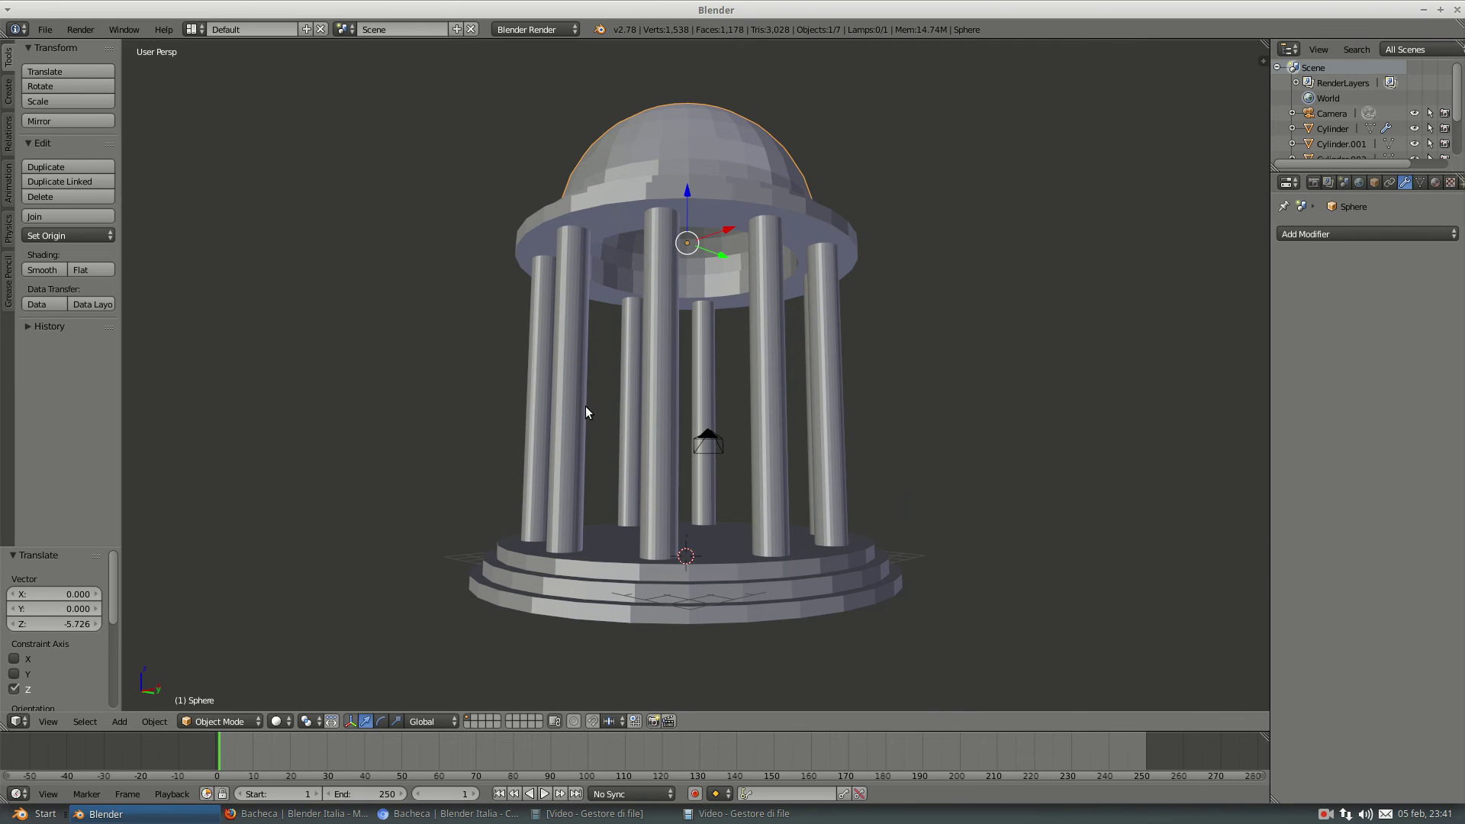